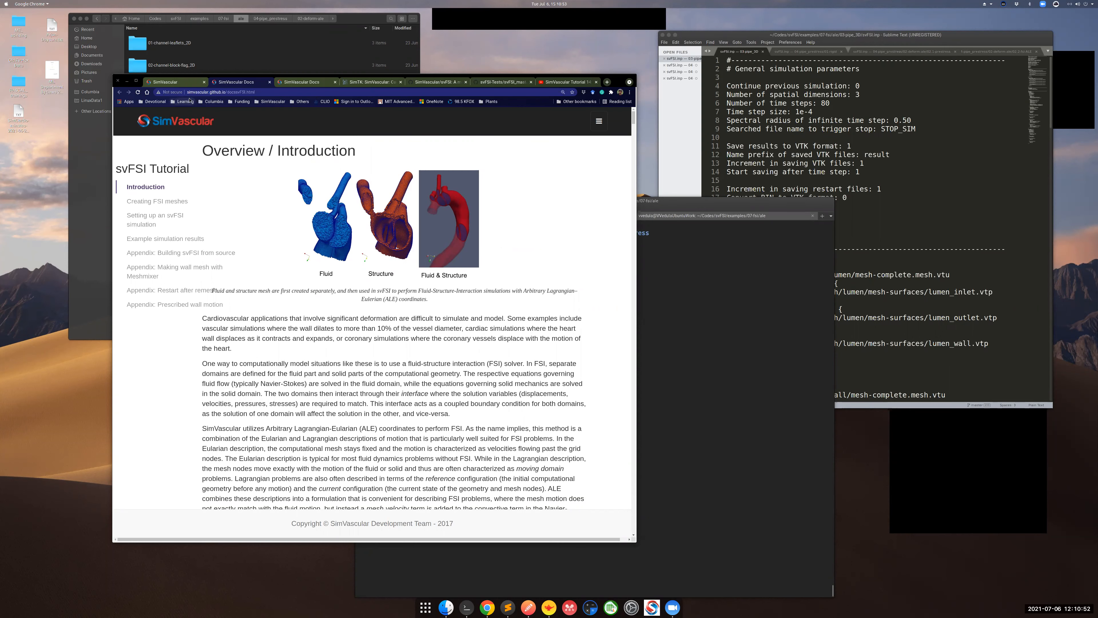
Review the SimVascular documentation list and the introduction of the svFSI tutorial, including the fluid and structure mesh caption
{"action": "left_click", "coordinate": [174, 82]}
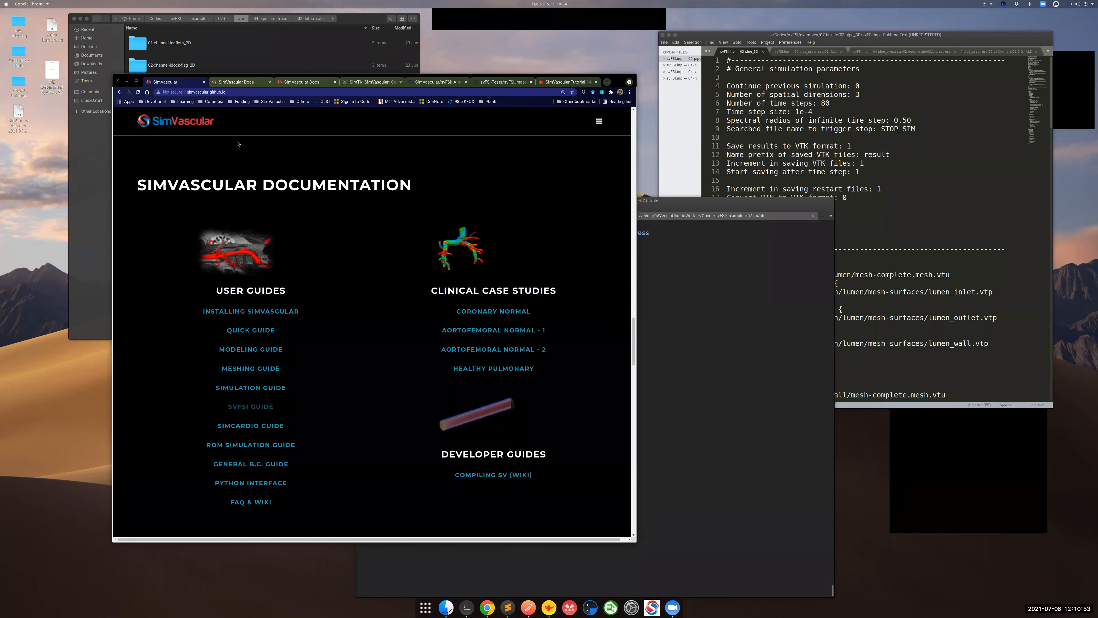
{"action": "left_click", "coordinate": [242, 83]}
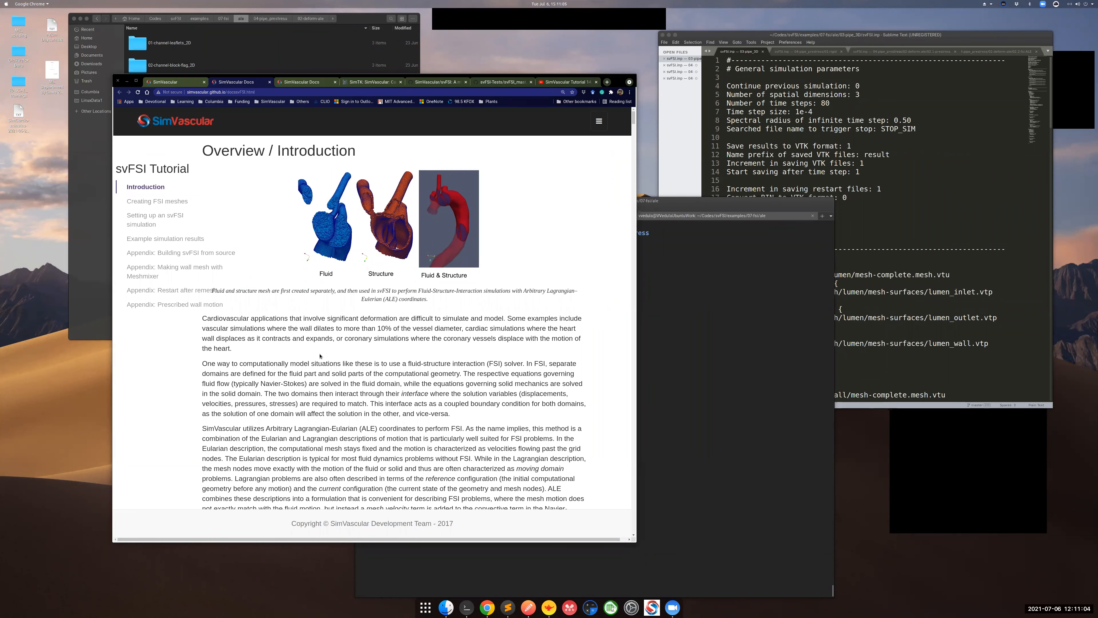
{"action": "left_click_drag", "start_coordinate": [524, 290], "coordinate": [384, 298]}
{"action": "left_click", "coordinate": [384, 320]}
Return to the SimVascular documentation list and read the SimCardio guide's Multiphysics Finite Element Solver section
{"action": "left_click", "coordinate": [192, 82]}
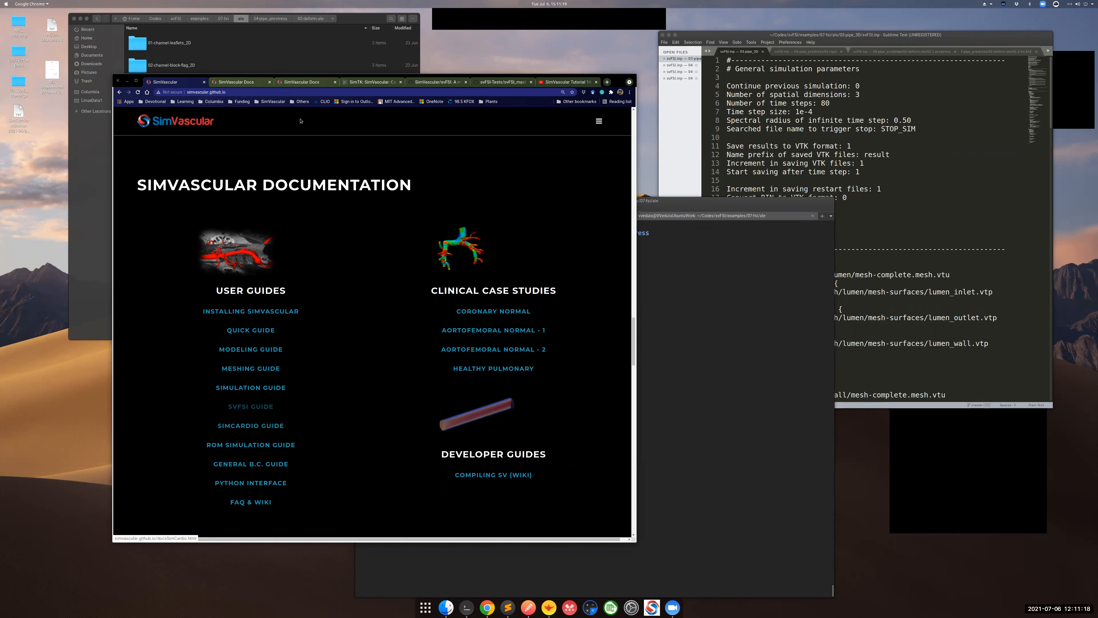
{"action": "left_click", "coordinate": [300, 83]}
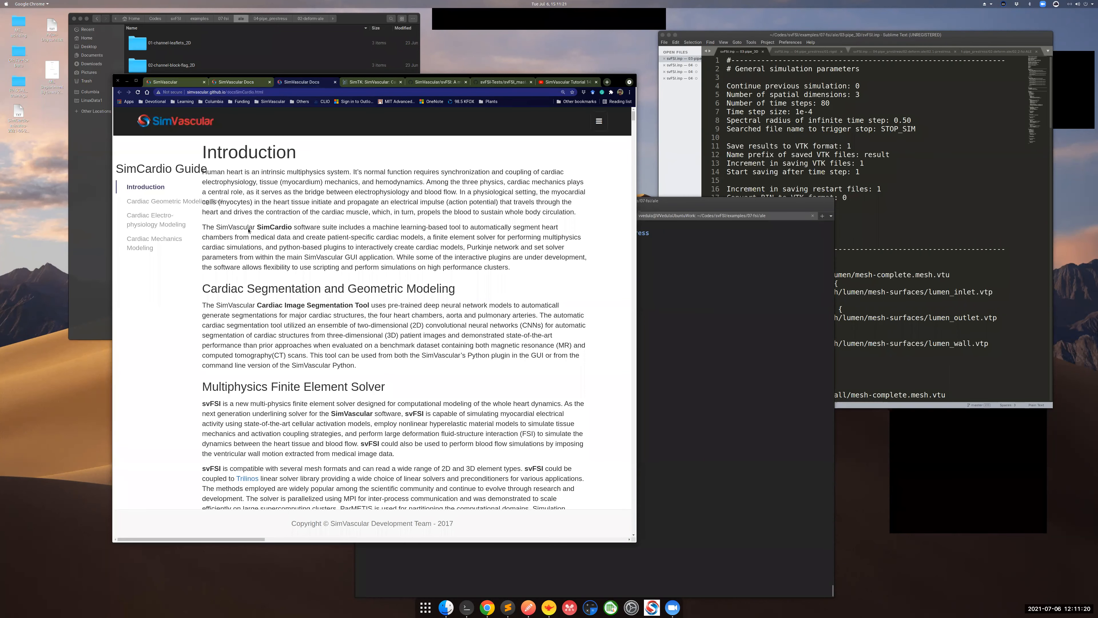
{"action": "scroll", "coordinate": [265, 298], "scroll_direction": "down", "scroll_amount": 3}
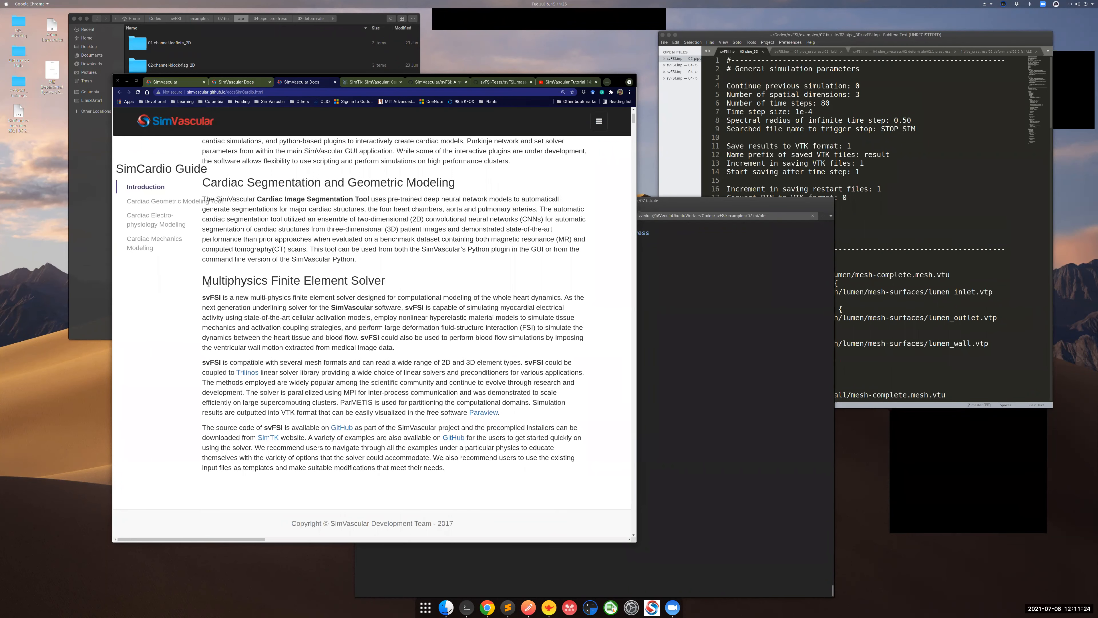
{"action": "left_click_drag", "start_coordinate": [205, 282], "coordinate": [374, 280]}
{"action": "triple_click", "coordinate": [388, 279]}
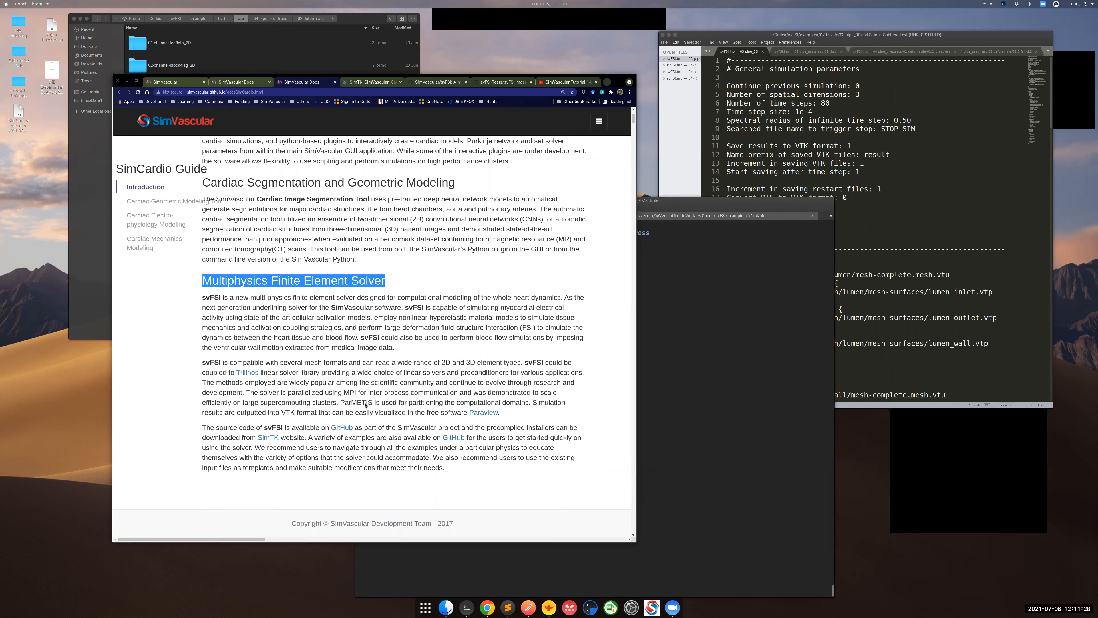
{"action": "left_click", "coordinate": [333, 354]}
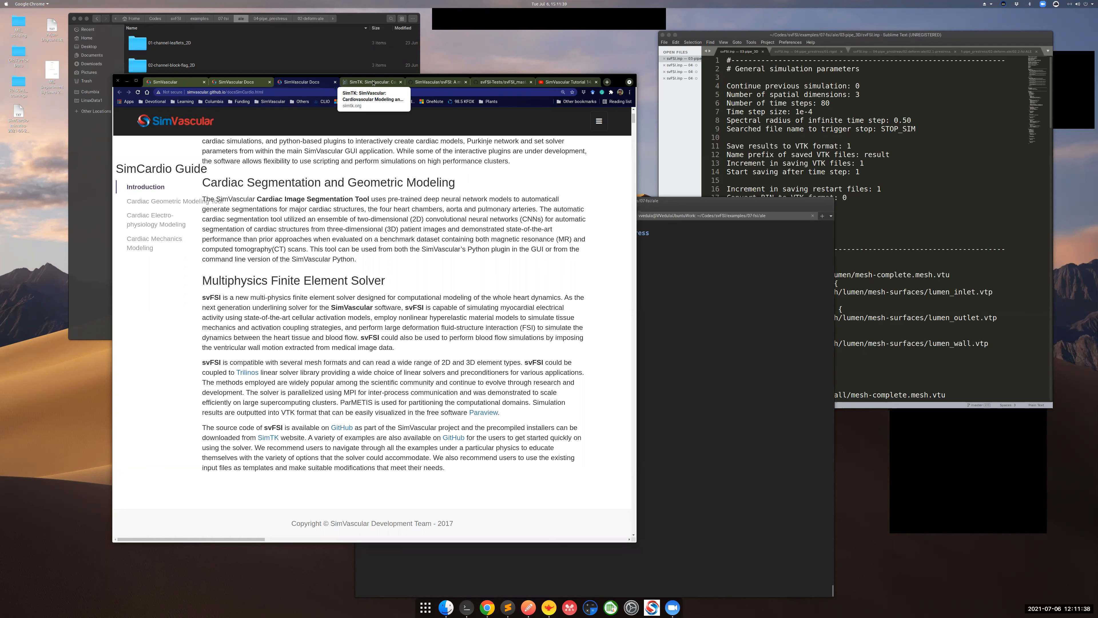
Show the SimVascular downloads page on SimTK and find the svFSI package entry
{"action": "left_click", "coordinate": [373, 82]}
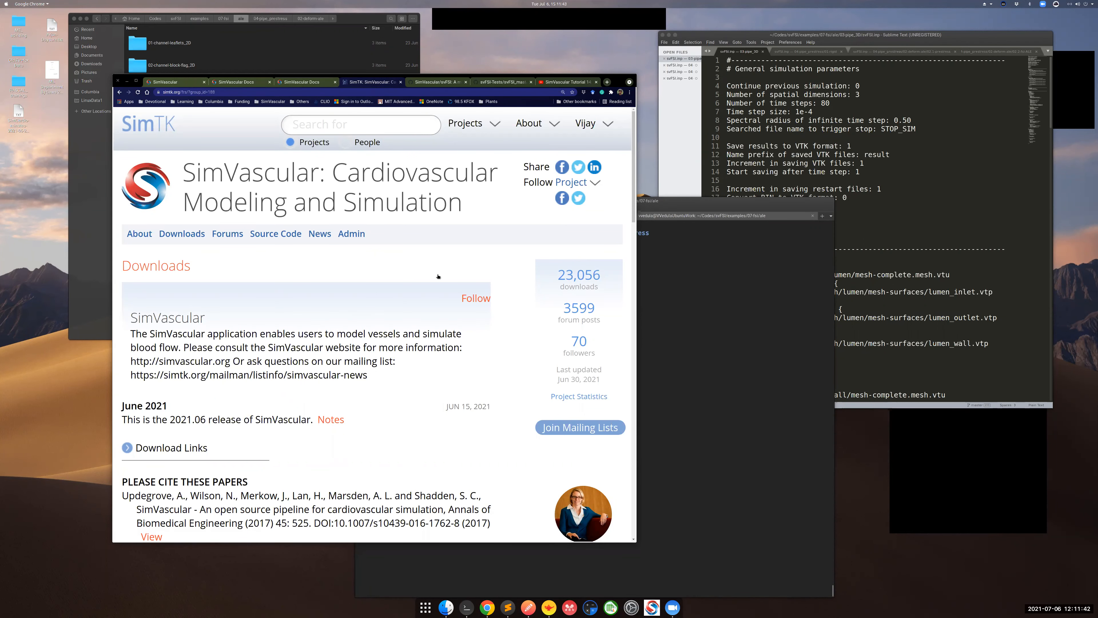
{"action": "left_click_drag", "start_coordinate": [472, 78], "coordinate": [587, 69]}
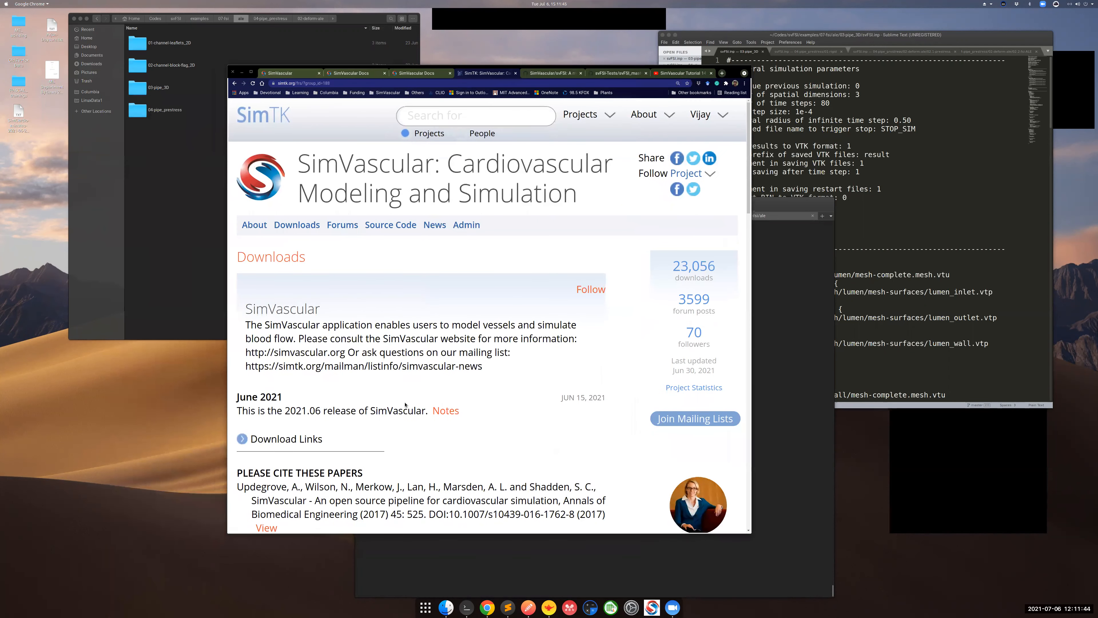
{"action": "scroll", "coordinate": [406, 405], "scroll_direction": "down", "scroll_amount": 2}
{"action": "scroll", "coordinate": [405, 400], "scroll_direction": "up", "scroll_amount": 1}
{"action": "scroll", "coordinate": [401, 391], "scroll_direction": "down", "scroll_amount": 8}
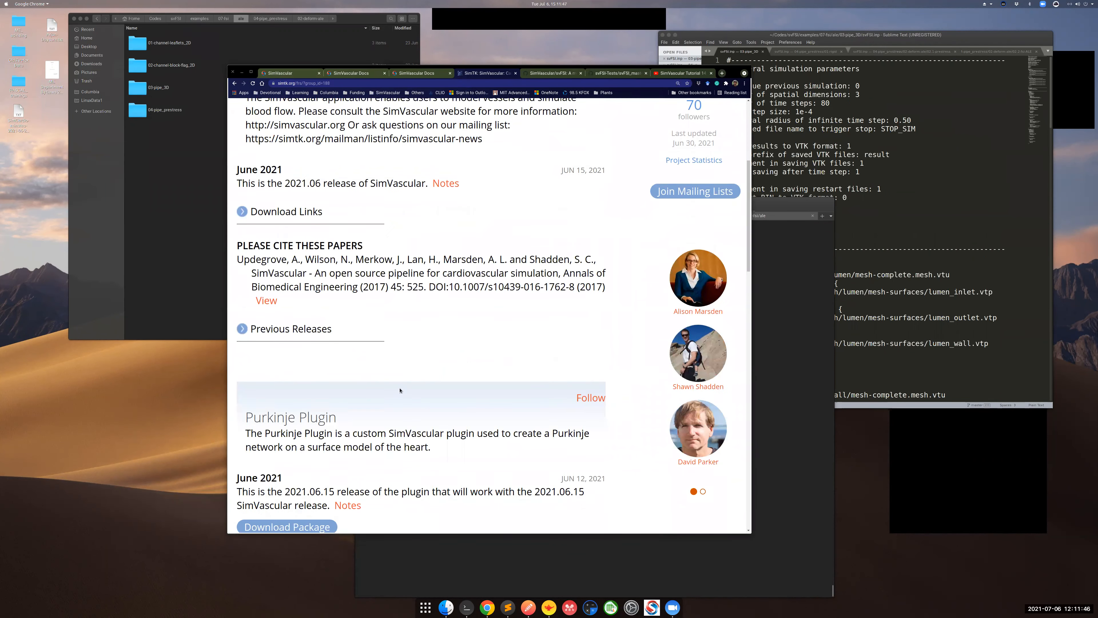
{"action": "scroll", "coordinate": [400, 388], "scroll_direction": "down", "scroll_amount": 15}
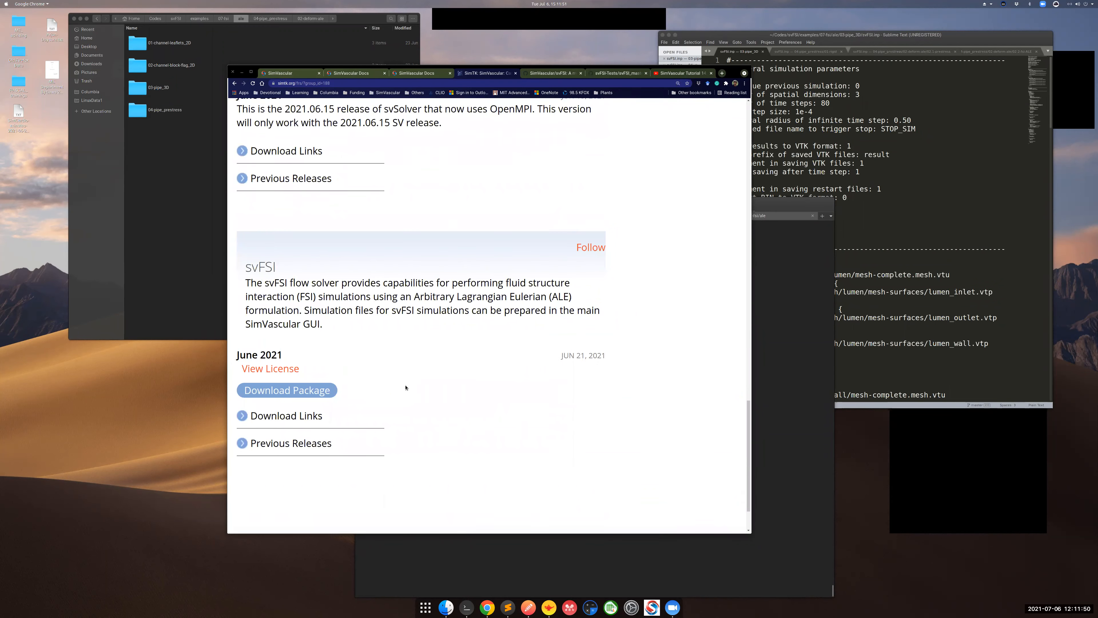
{"action": "scroll", "coordinate": [406, 387], "scroll_direction": "down", "scroll_amount": 2}
Examine the svFSI GitHub repository's files and its README from the introduction through the dependence, quick build and Trilinos build instructions
{"action": "left_click", "coordinate": [552, 74]}
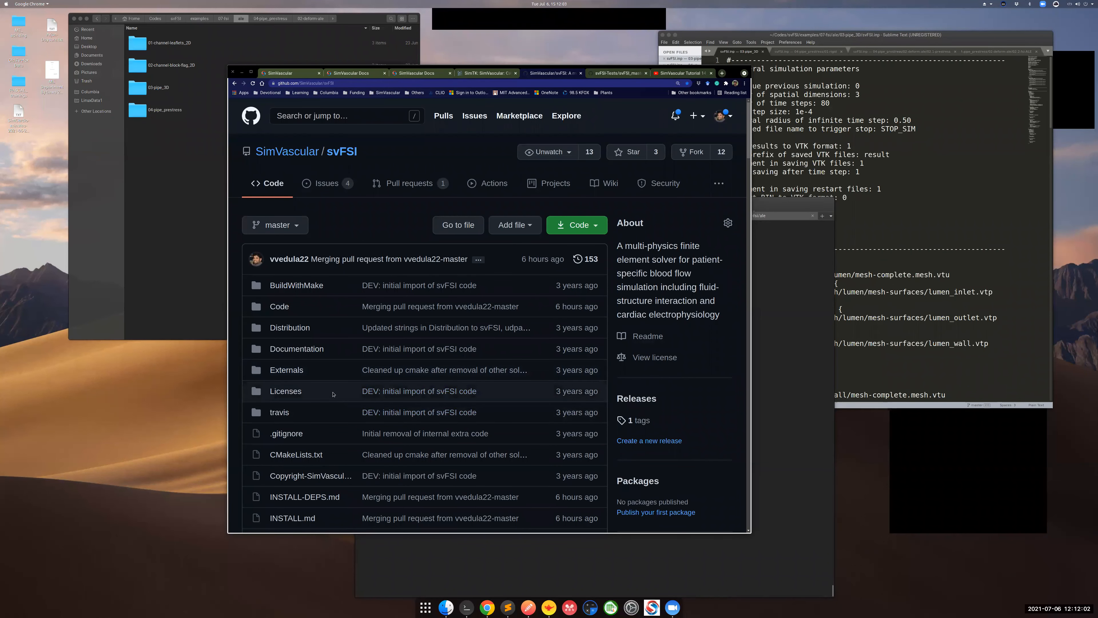
{"action": "scroll", "coordinate": [333, 394], "scroll_direction": "down", "scroll_amount": 2}
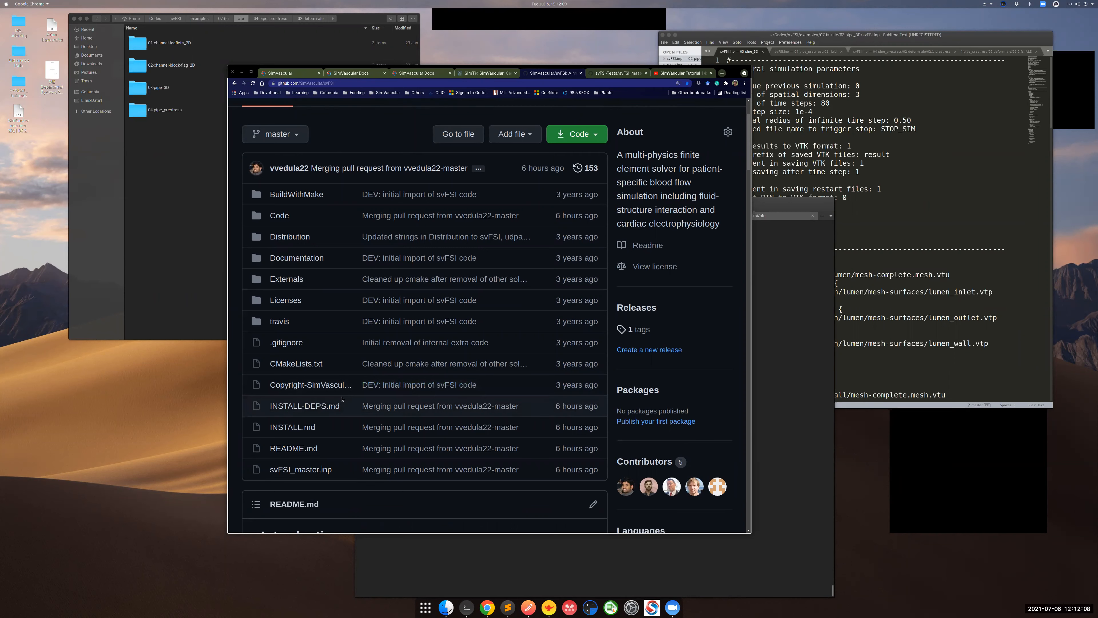
{"action": "scroll", "coordinate": [341, 398], "scroll_direction": "down", "scroll_amount": 3}
{"action": "scroll", "coordinate": [342, 399], "scroll_direction": "down", "scroll_amount": 3}
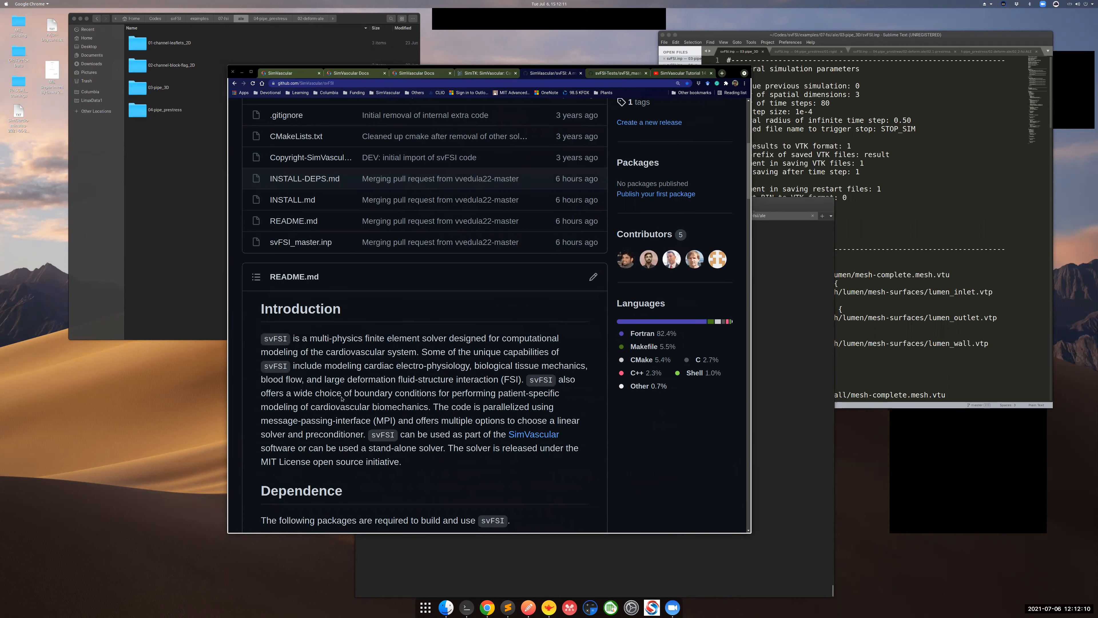
{"action": "scroll", "coordinate": [342, 396], "scroll_direction": "down", "scroll_amount": 3}
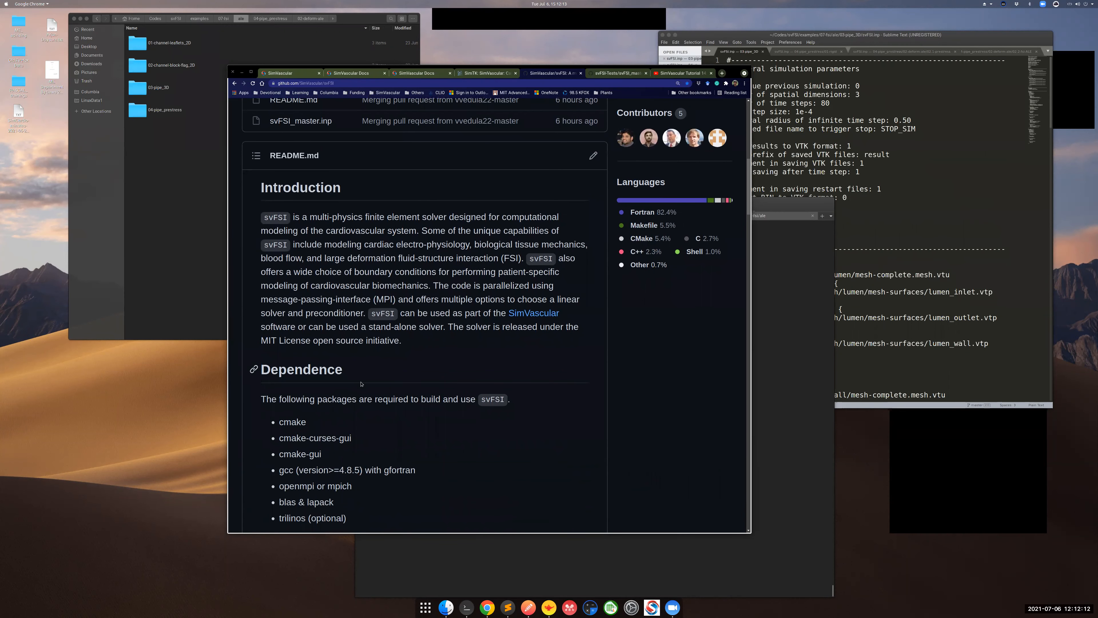
{"action": "scroll", "coordinate": [361, 384], "scroll_direction": "down", "scroll_amount": 5}
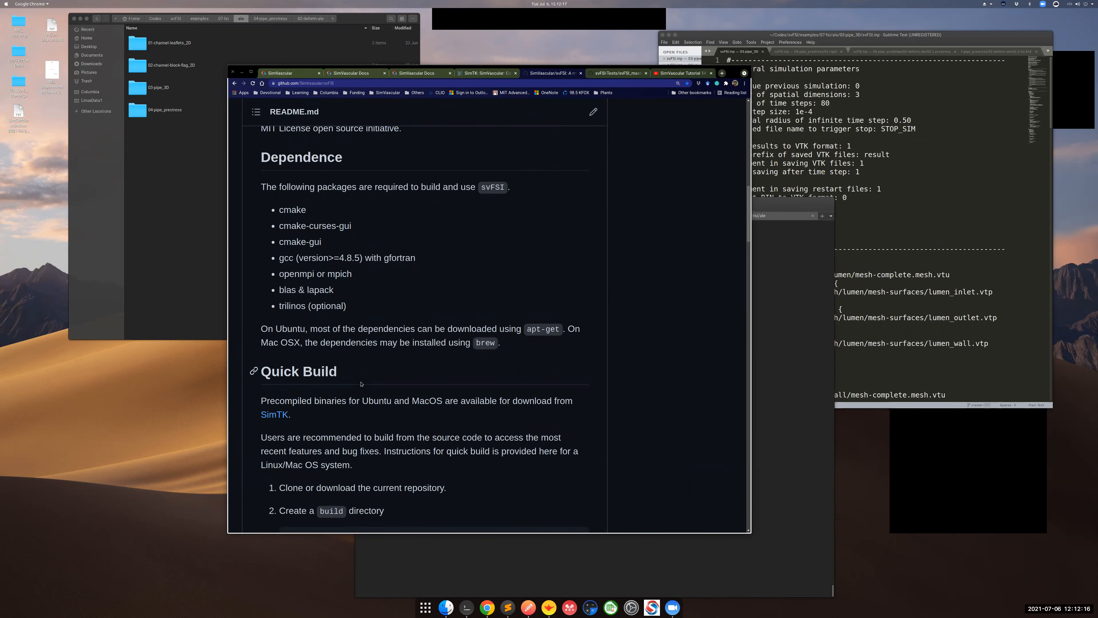
{"action": "scroll", "coordinate": [361, 384], "scroll_direction": "down", "scroll_amount": 4}
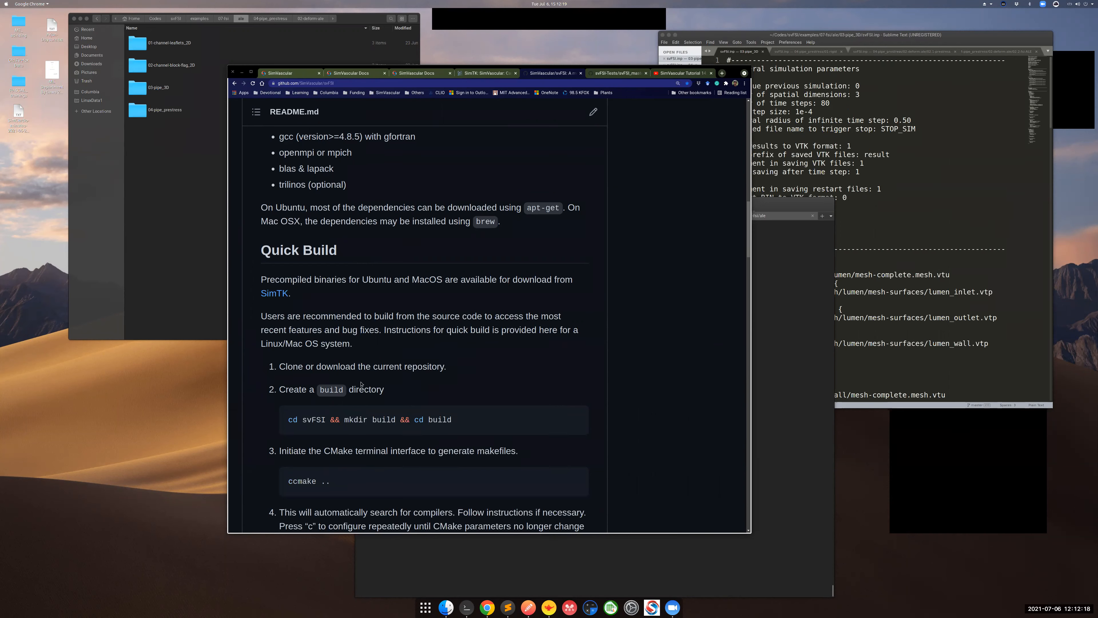
{"action": "scroll", "coordinate": [361, 384], "scroll_direction": "down", "scroll_amount": 4}
{"action": "scroll", "coordinate": [361, 384], "scroll_direction": "down", "scroll_amount": 10}
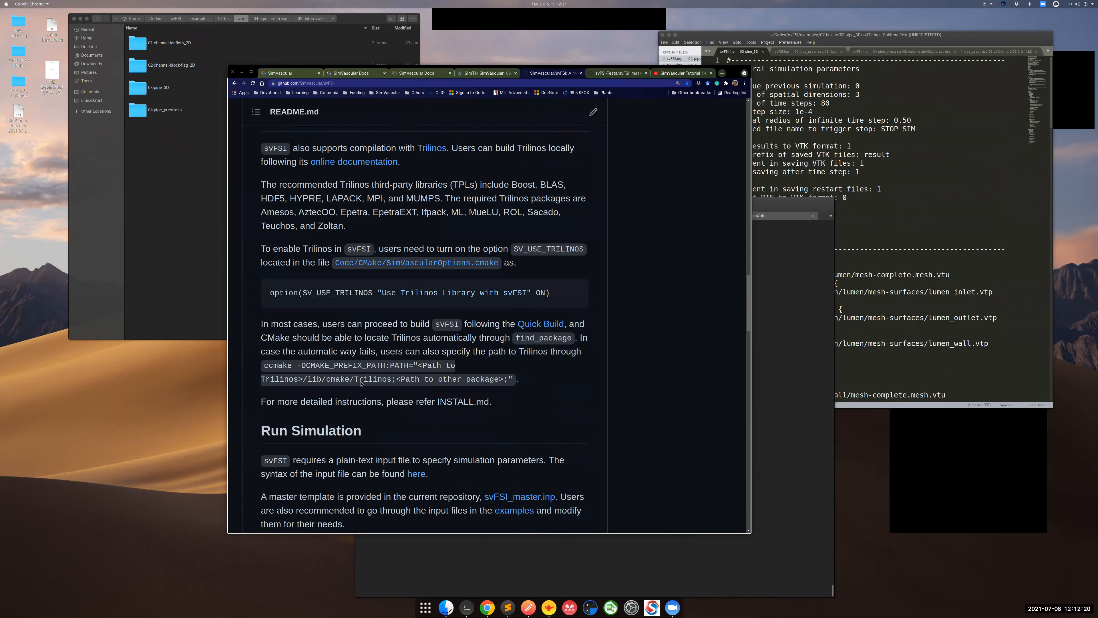
{"action": "scroll", "coordinate": [361, 384], "scroll_direction": "up", "scroll_amount": 2}
{"action": "scroll", "coordinate": [361, 384], "scroll_direction": "up", "scroll_amount": 1}
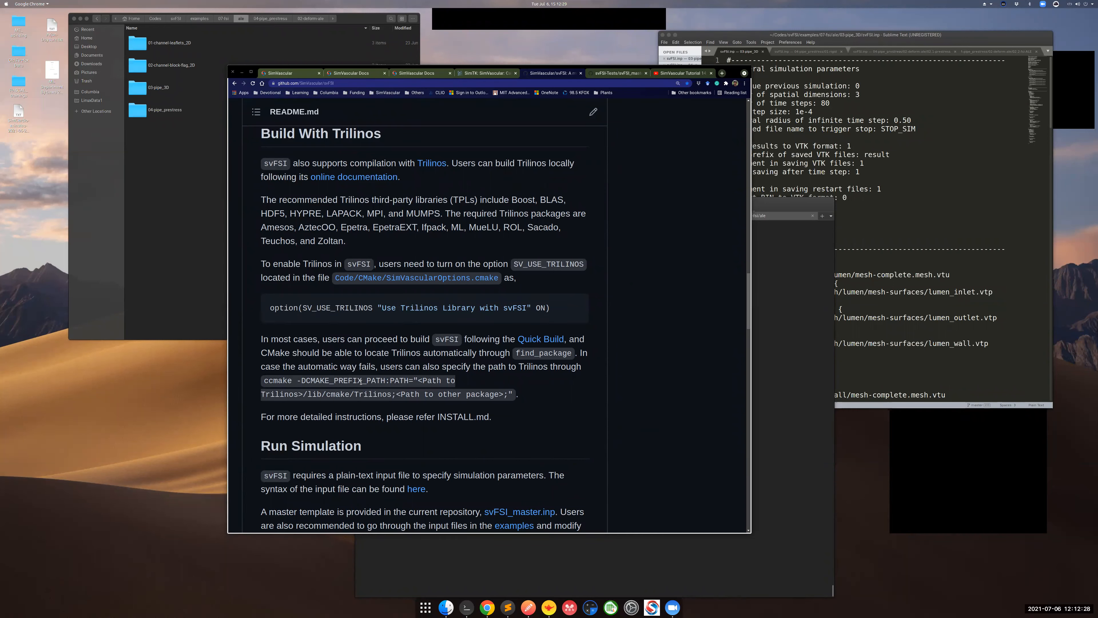
Read the svFSI README's features section, its tables of available constitutive and electrophysiology models, and the additional resource links
{"action": "scroll", "coordinate": [367, 403], "scroll_direction": "down", "scroll_amount": 10}
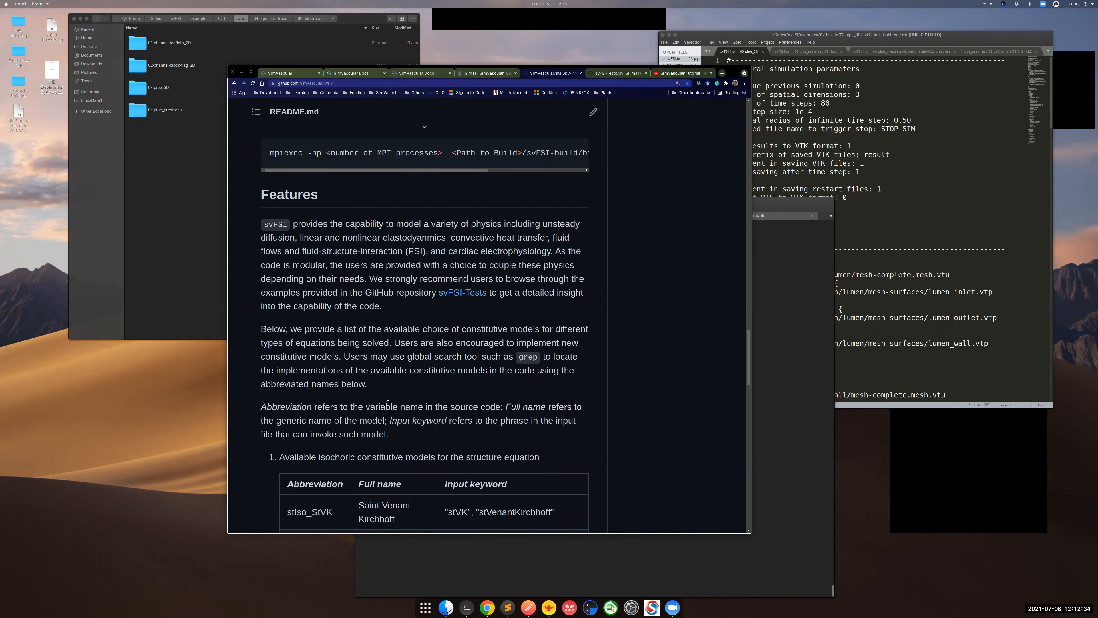
{"action": "scroll", "coordinate": [379, 393], "scroll_direction": "down", "scroll_amount": 5}
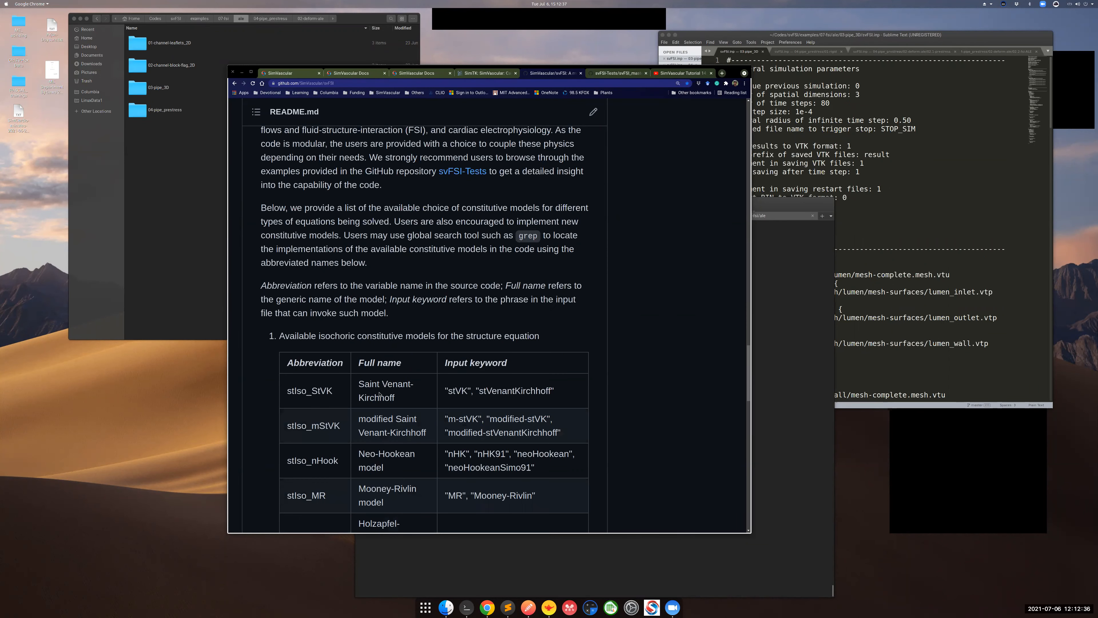
{"action": "scroll", "coordinate": [362, 408], "scroll_direction": "down", "scroll_amount": 5}
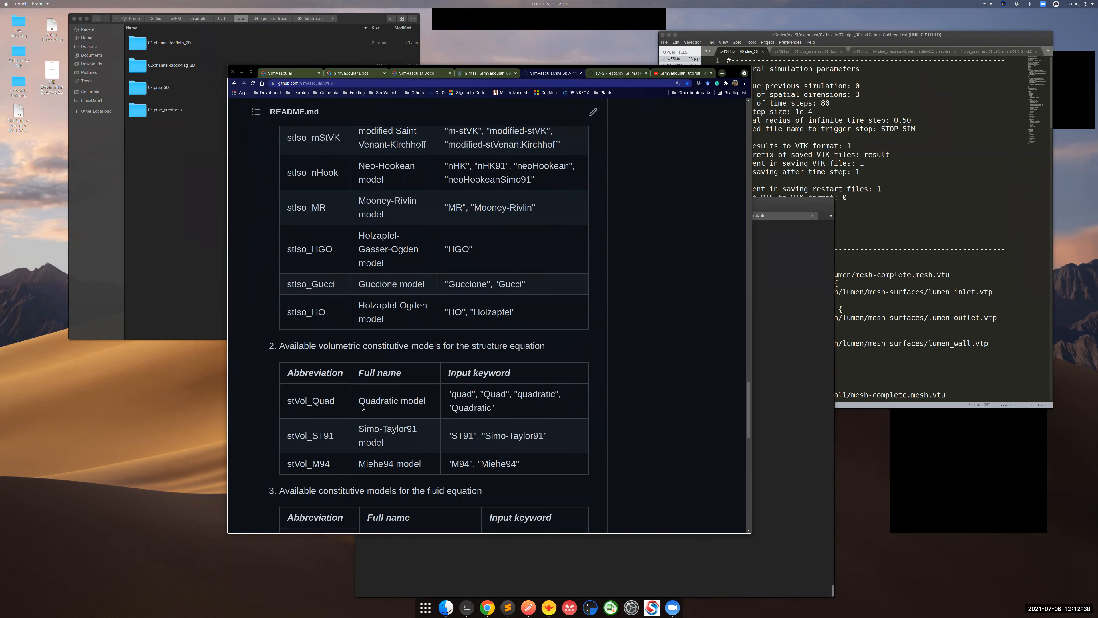
{"action": "scroll", "coordinate": [362, 408], "scroll_direction": "down", "scroll_amount": 5}
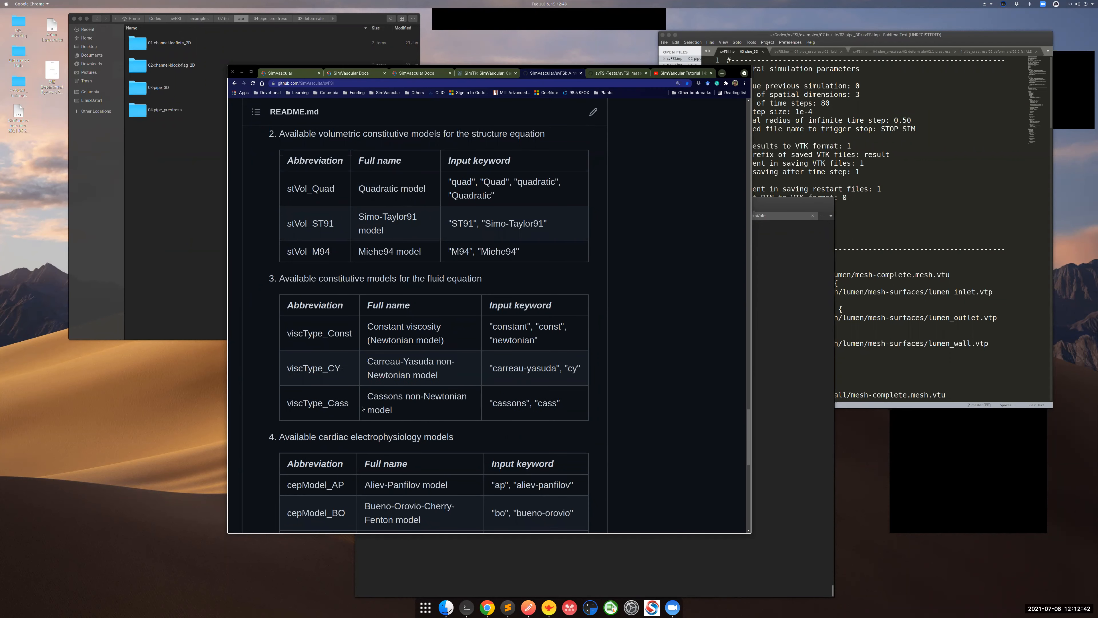
{"action": "scroll", "coordinate": [363, 408], "scroll_direction": "down", "scroll_amount": 3}
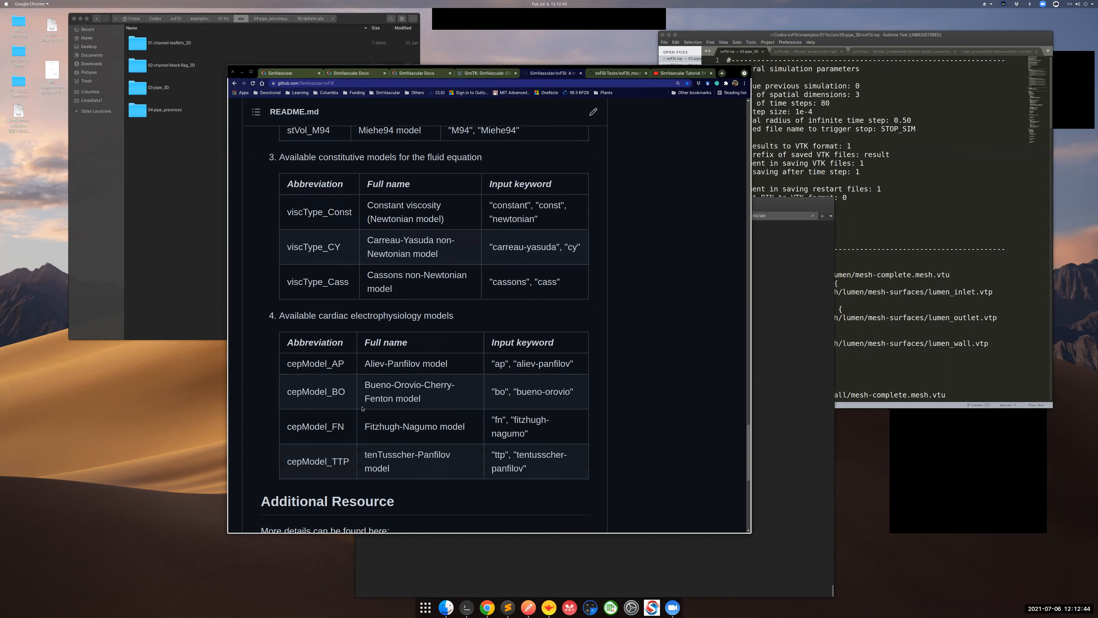
{"action": "scroll", "coordinate": [362, 408], "scroll_direction": "down", "scroll_amount": 3}
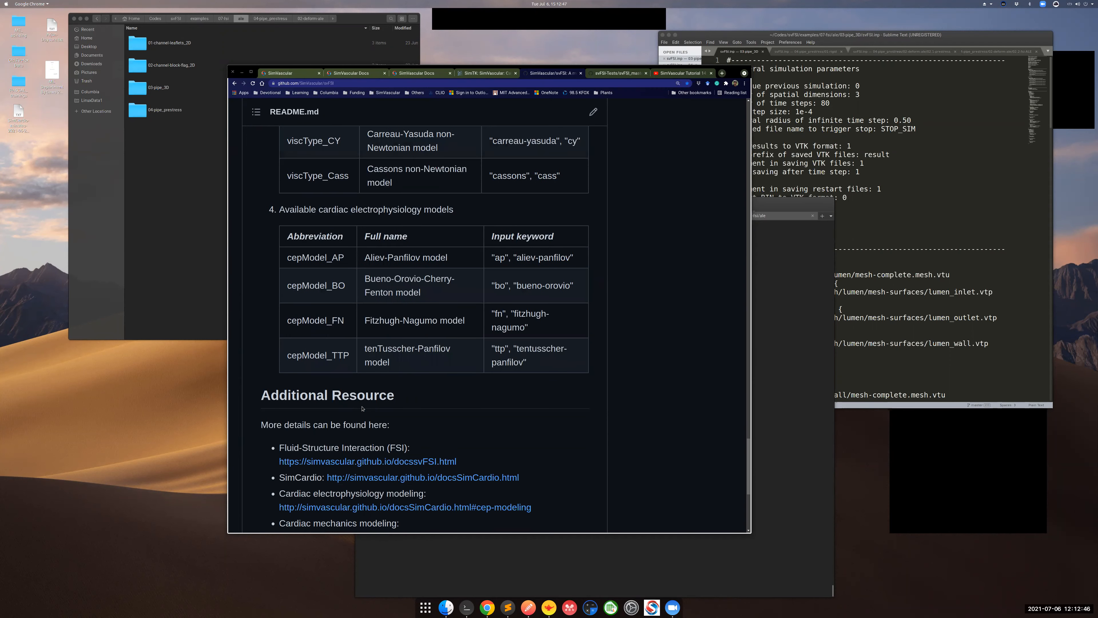
{"action": "scroll", "coordinate": [363, 408], "scroll_direction": "down", "scroll_amount": 3}
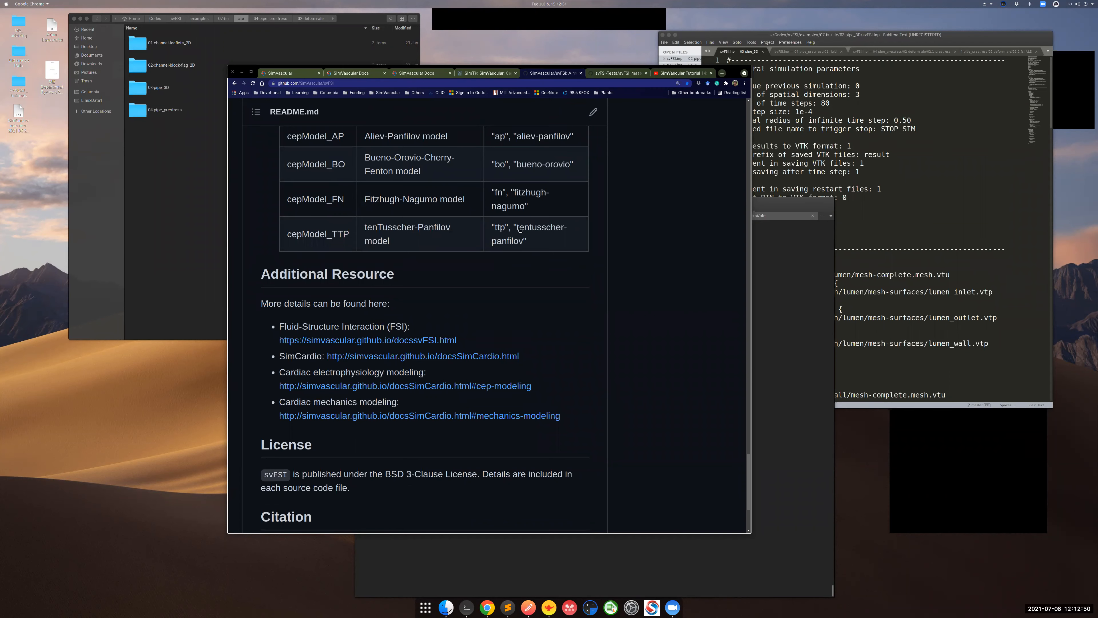
Look through the dependency installation procedures in INSTALL-DEPS.md and return to the svFSI repository's main page
{"action": "key", "text": "Home"}
{"action": "scroll", "coordinate": [321, 426], "scroll_direction": "down", "scroll_amount": 2}
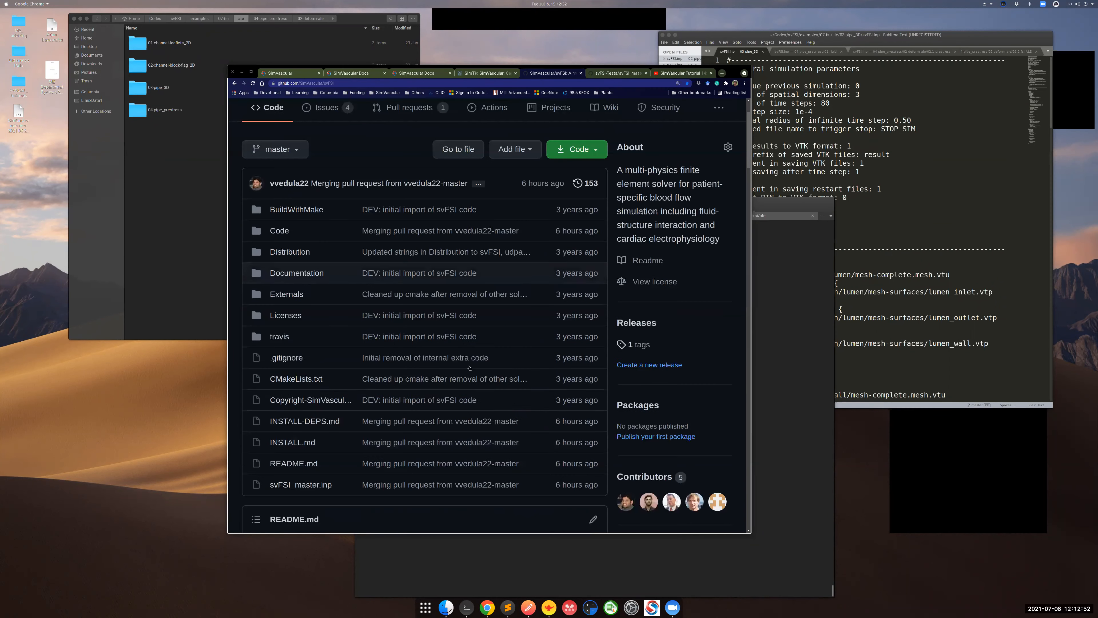
{"action": "left_click", "coordinate": [321, 422]}
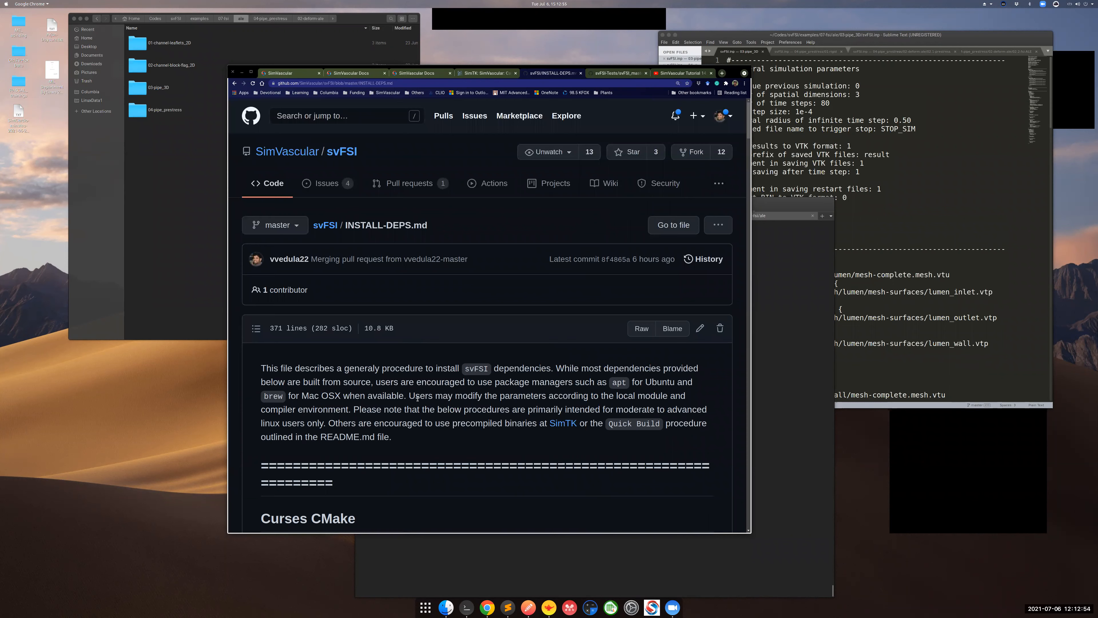
{"action": "scroll", "coordinate": [429, 402], "scroll_direction": "down", "scroll_amount": 10}
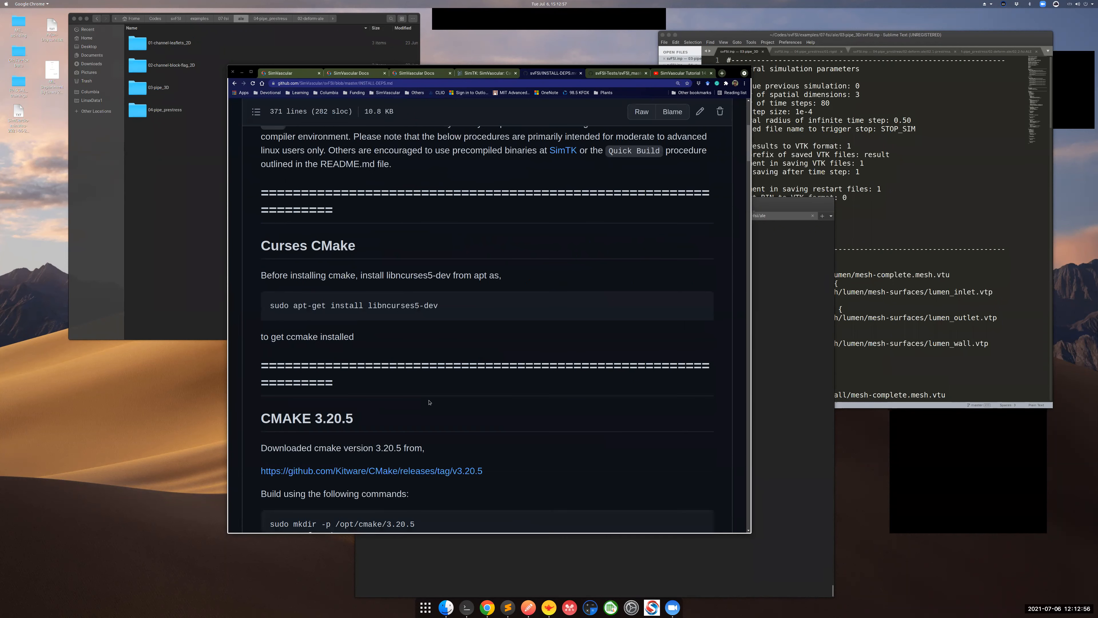
{"action": "scroll", "coordinate": [429, 402], "scroll_direction": "down", "scroll_amount": 6}
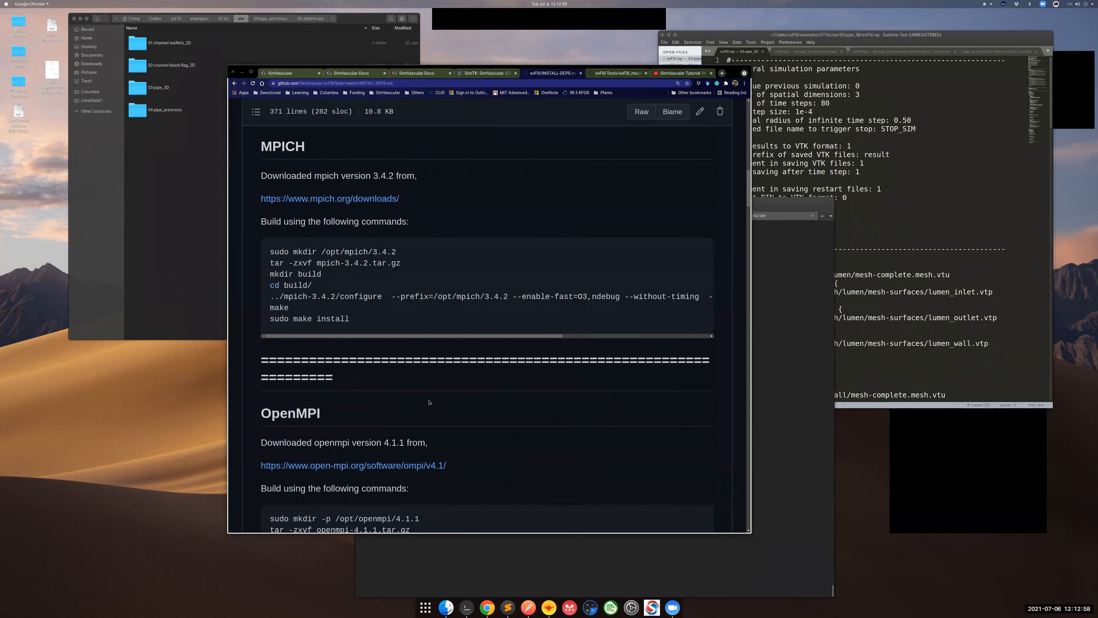
{"action": "left_click_drag", "start_coordinate": [748, 179], "coordinate": [746, 101]}
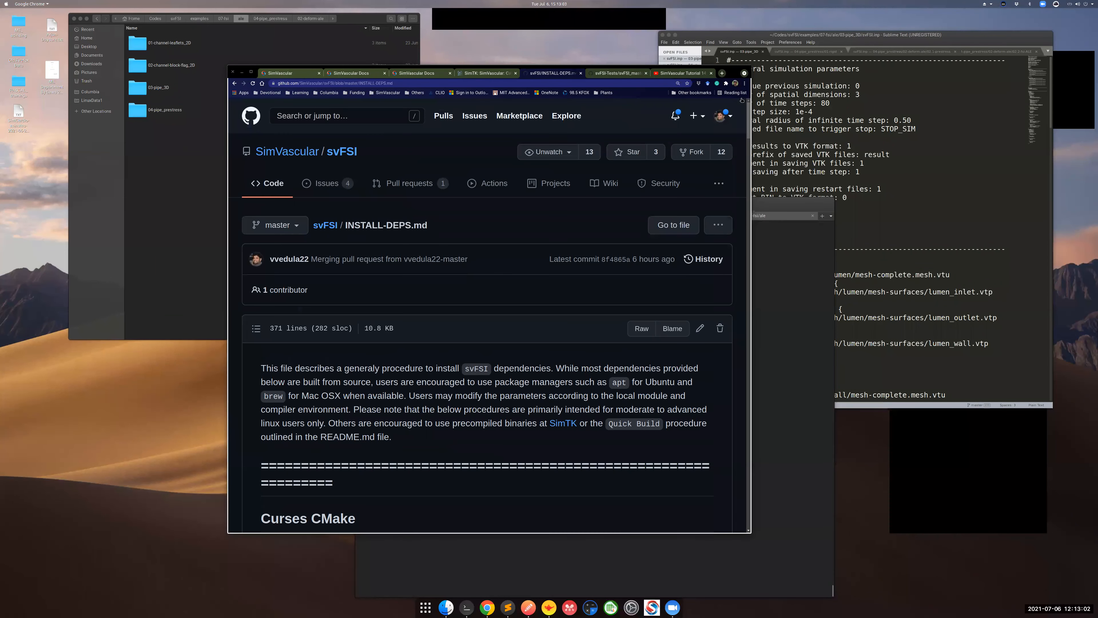
{"action": "left_click", "coordinate": [341, 152]}
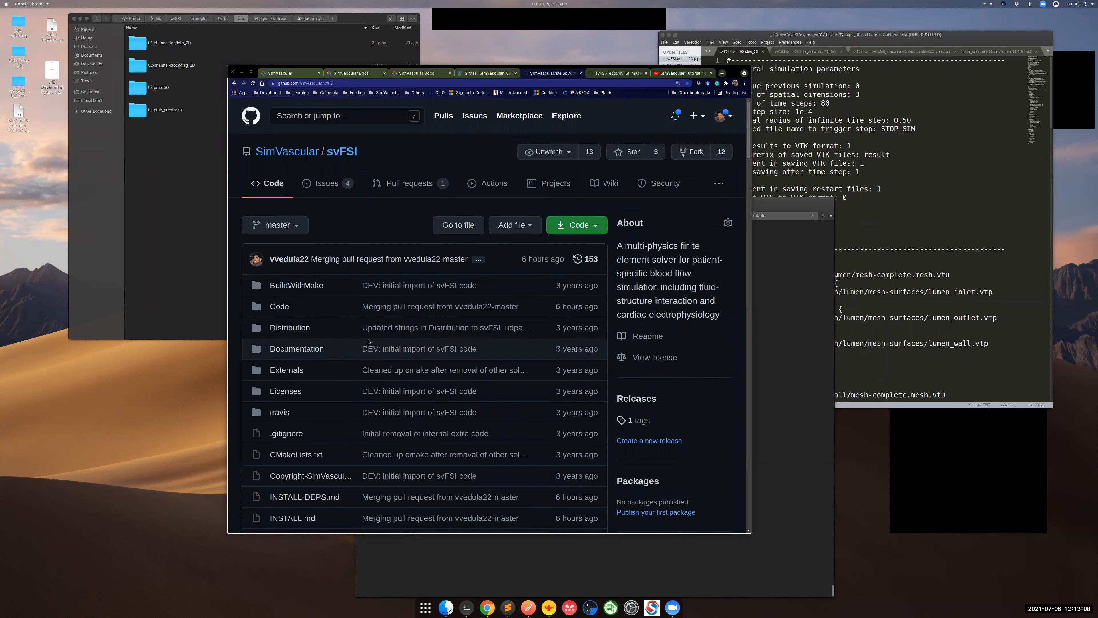
Go from the svFSI_master.inp file page to the svFSI-Tests repository root and look over its example folders
{"action": "left_click", "coordinate": [606, 75]}
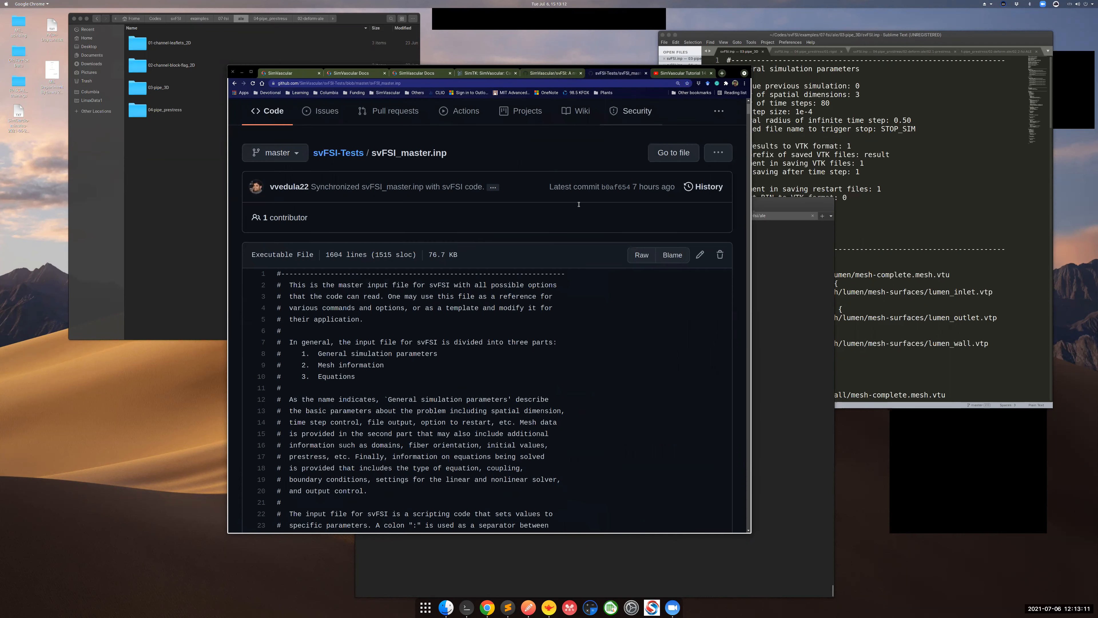
{"action": "left_click", "coordinate": [351, 155]}
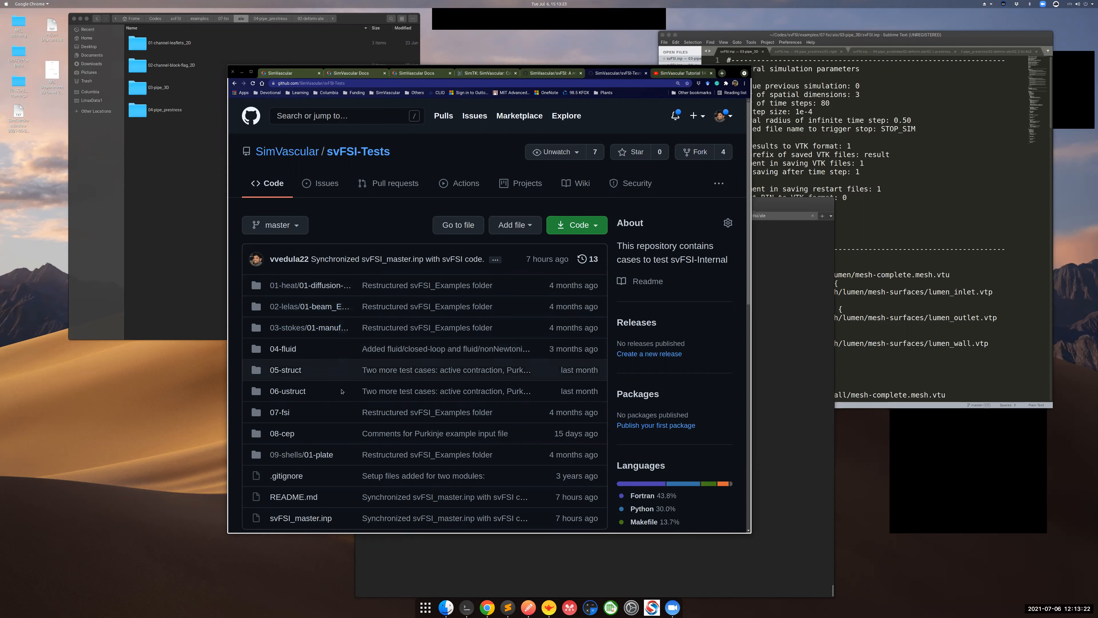
{"action": "scroll", "coordinate": [316, 389], "scroll_direction": "down", "scroll_amount": 2}
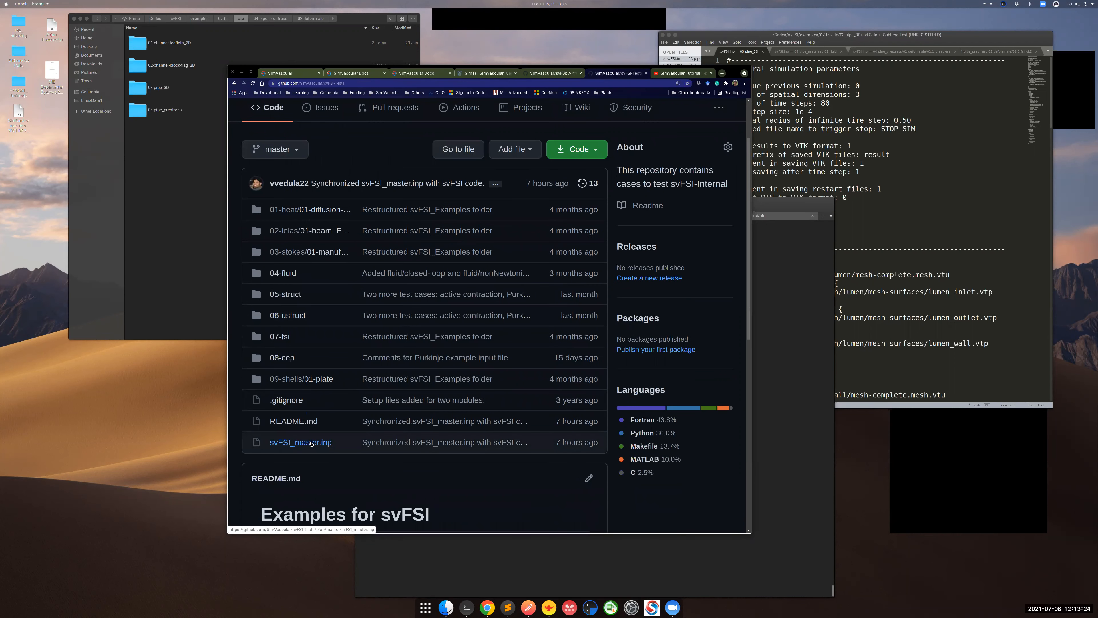
Look over the svFSI-Tests example folders by physics type, including 05-struct, 06-ustruct, 07-fsi and 08-cep
{"action": "scroll", "coordinate": [329, 277], "scroll_direction": "up", "scroll_amount": 2}
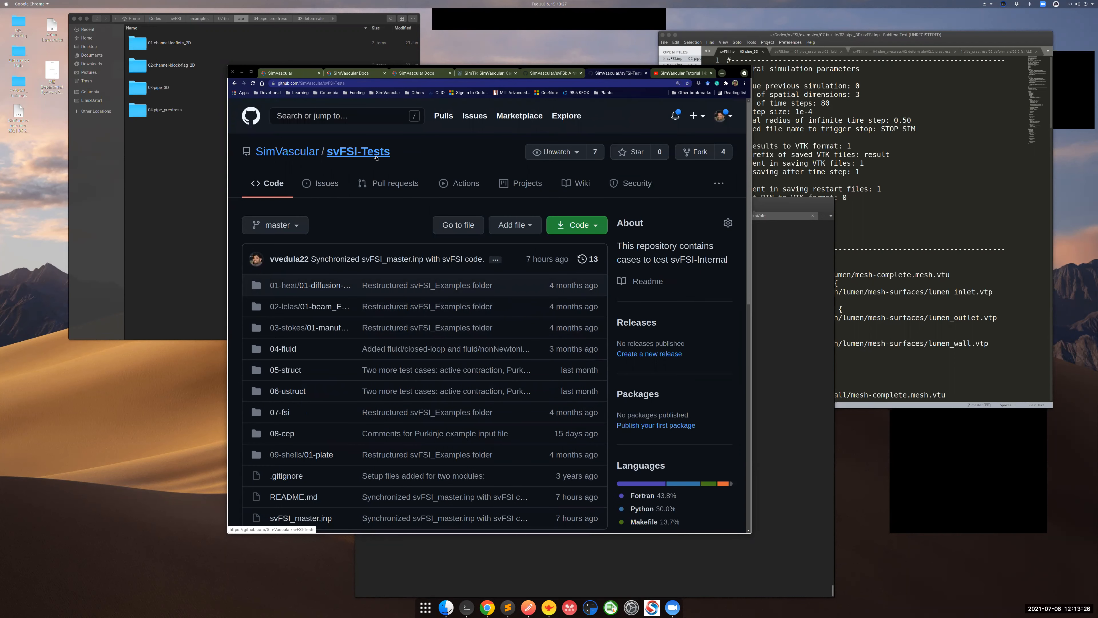
{"action": "scroll", "coordinate": [278, 230], "scroll_direction": "down", "scroll_amount": 2}
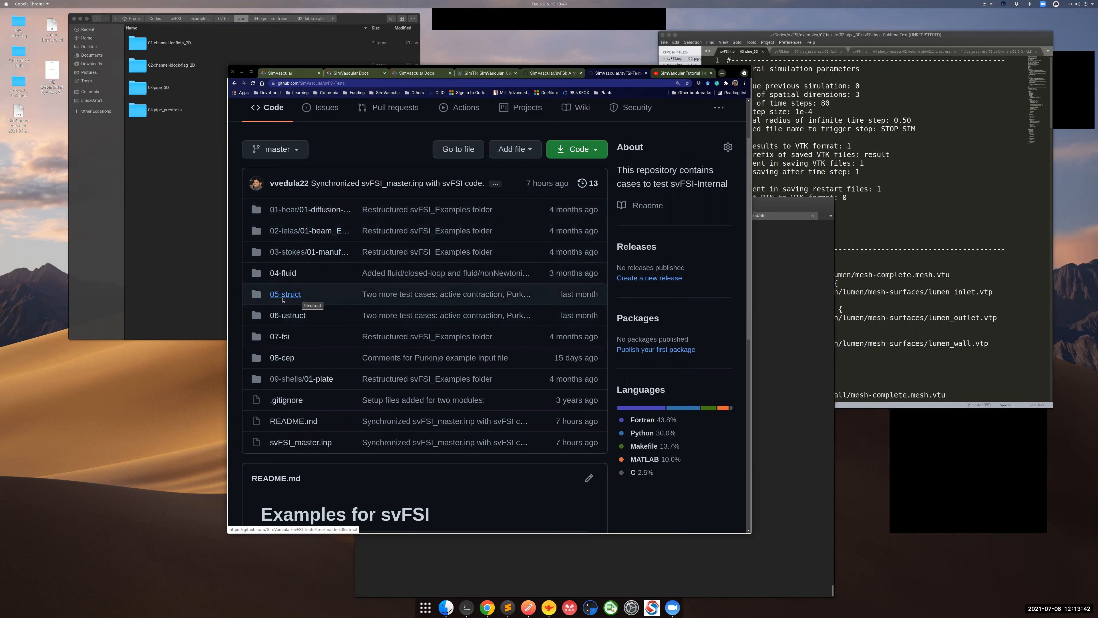
{"action": "left_click_drag", "start_coordinate": [308, 296], "coordinate": [282, 316]}
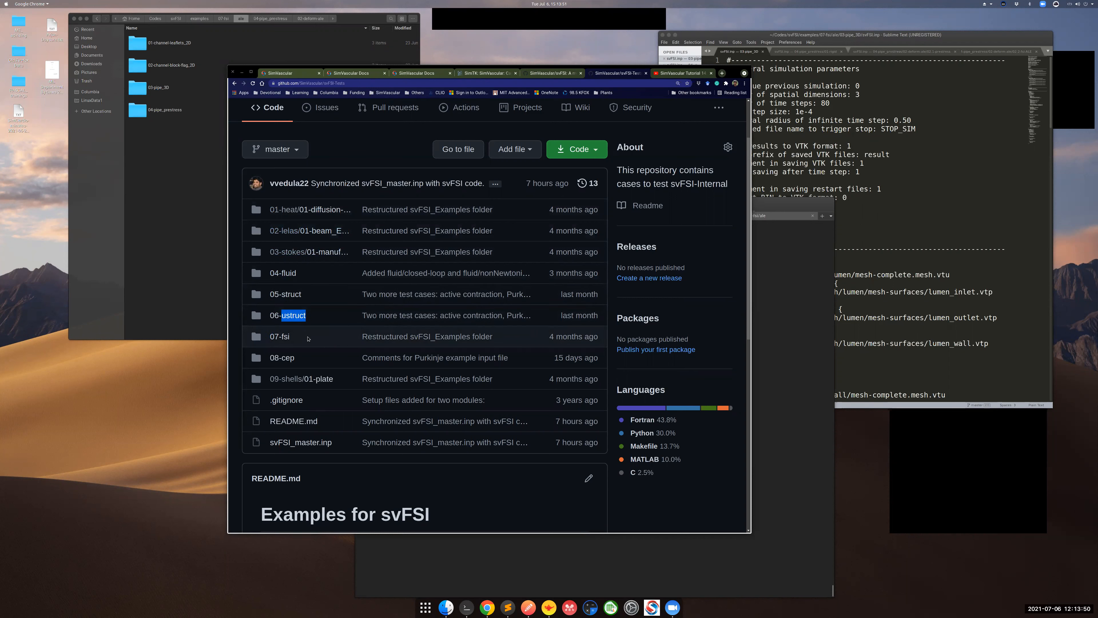
{"action": "mouse_move", "coordinate": [298, 339]}
{"action": "left_mouse_down"}
{"action": "mouse_move", "coordinate": [272, 337]}
{"action": "mouse_move", "coordinate": [298, 340]}
{"action": "left_mouse_up"}
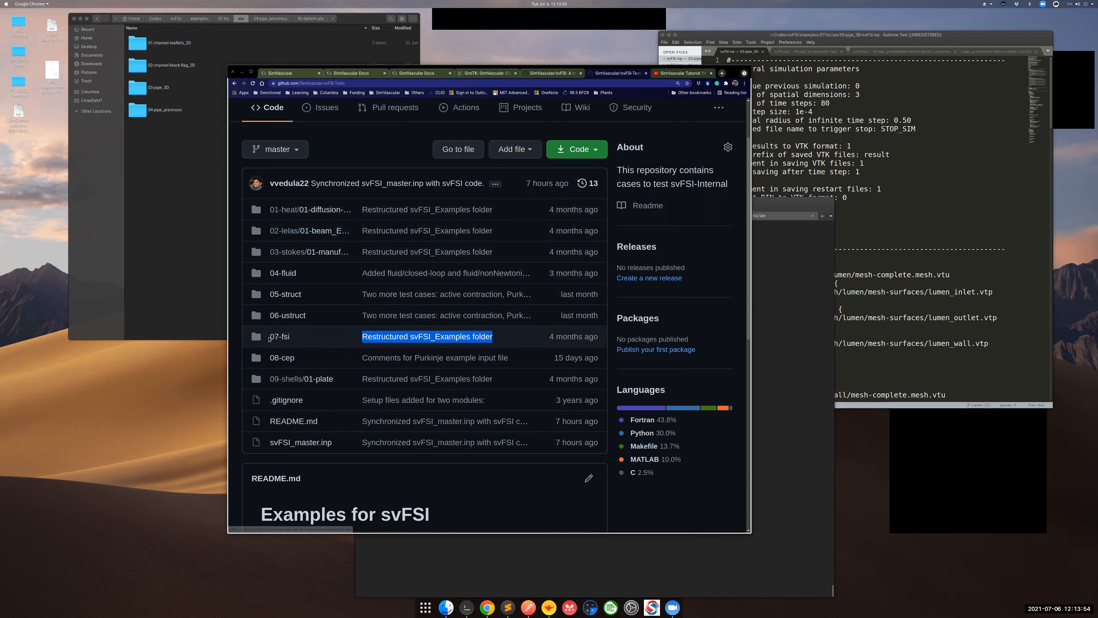
{"action": "left_click", "coordinate": [294, 341]}
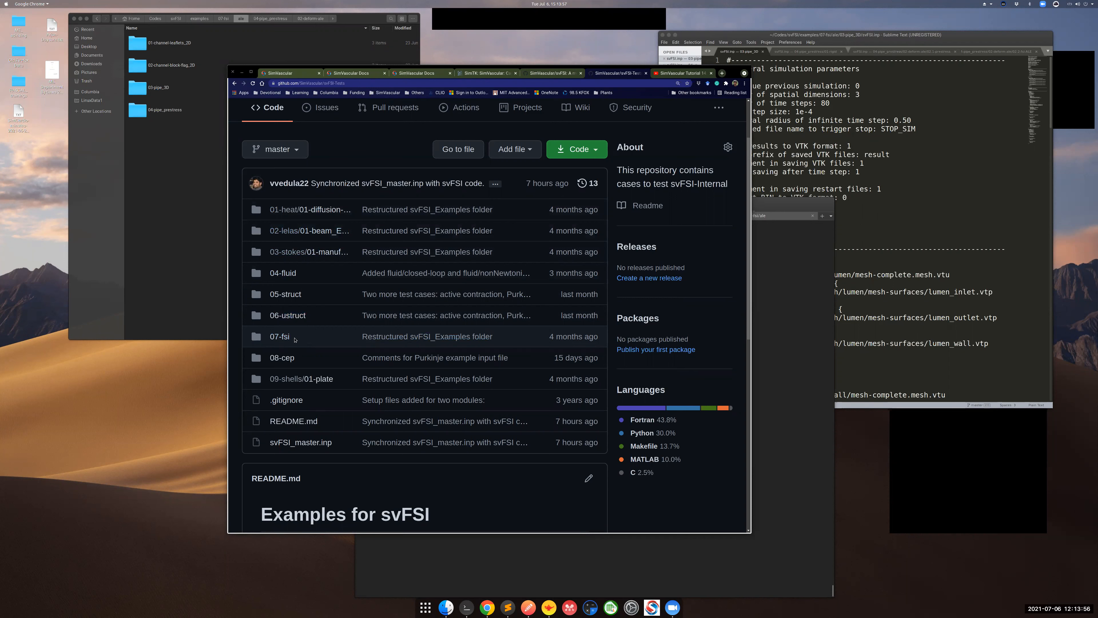
{"action": "left_click_drag", "start_coordinate": [295, 359], "coordinate": [270, 364]}
{"action": "left_click", "coordinate": [304, 365]}
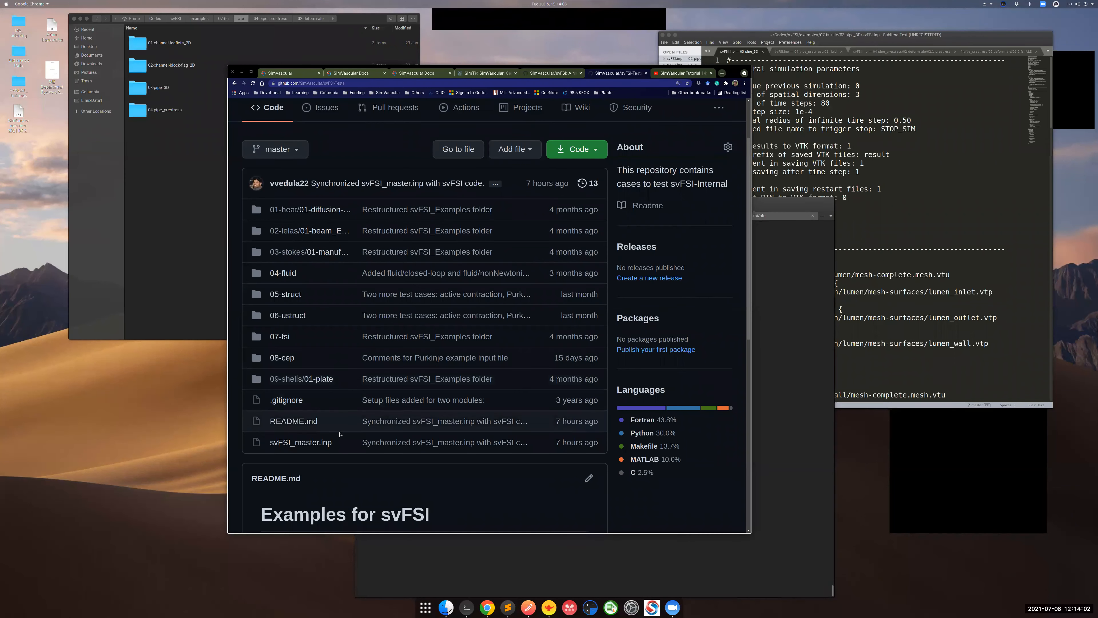
Open svFSI_master.inp and read its introductory comments on input syntax through the start of the General parameters section
{"action": "left_click", "coordinate": [309, 443]}
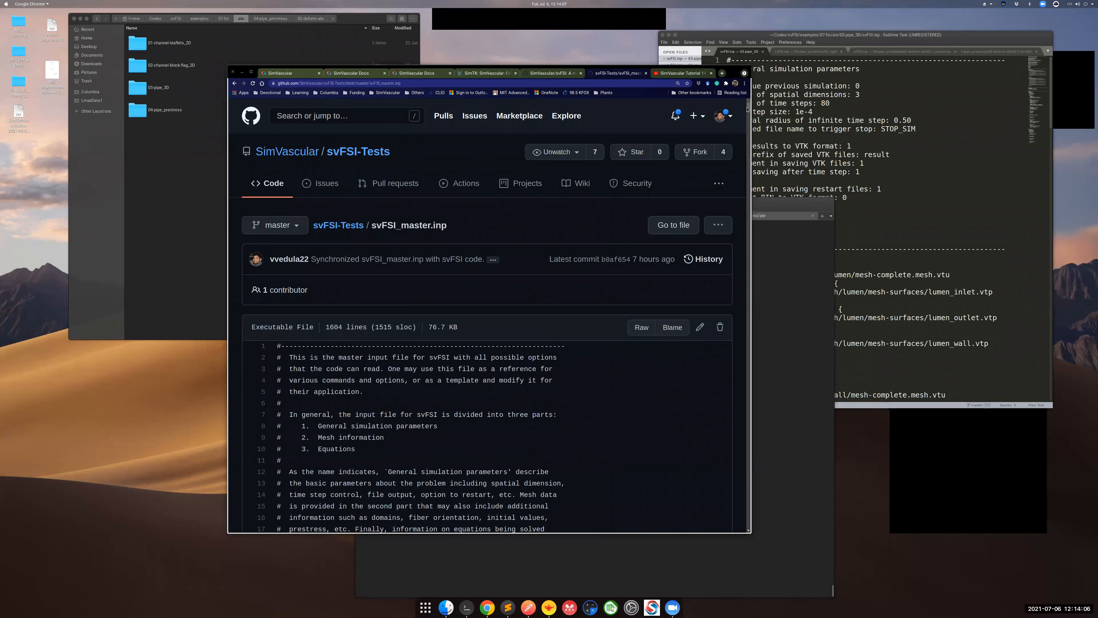
{"action": "scroll", "coordinate": [748, 110], "scroll_direction": "down", "scroll_amount": 2}
{"action": "scroll", "coordinate": [749, 110], "scroll_direction": "down", "scroll_amount": 1}
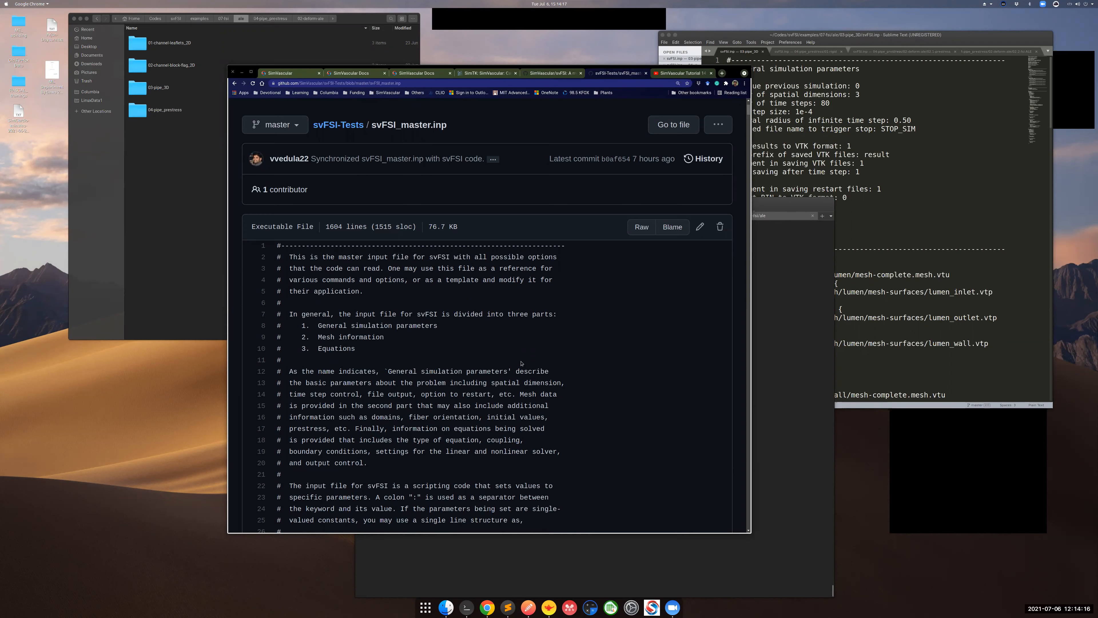
{"action": "scroll", "coordinate": [521, 364], "scroll_direction": "down", "scroll_amount": 3}
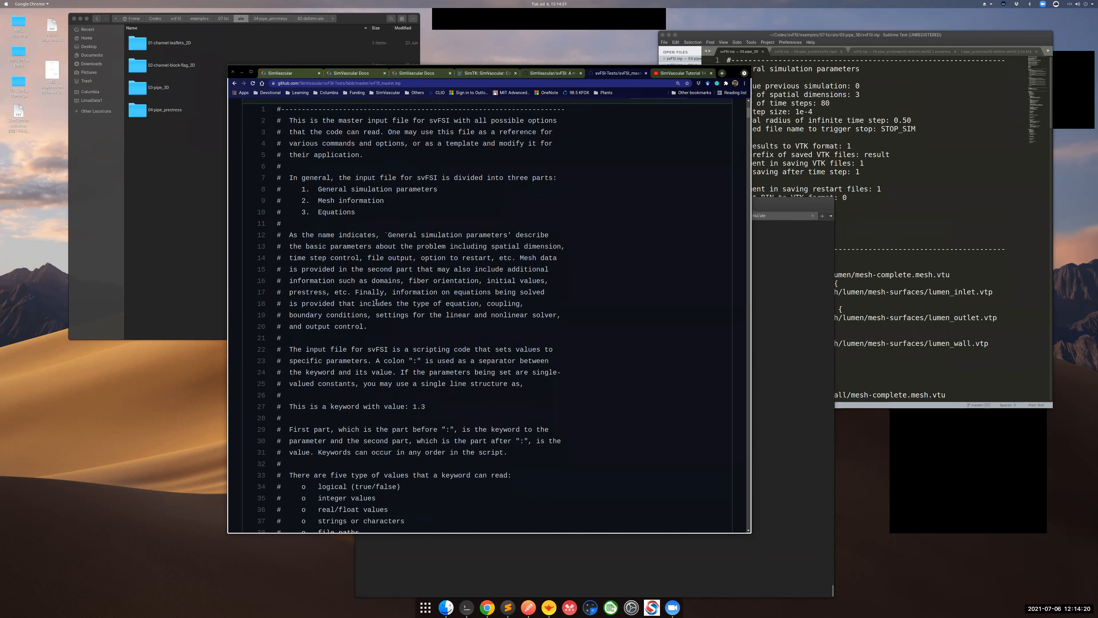
{"action": "scroll", "coordinate": [376, 302], "scroll_direction": "up", "scroll_amount": 2}
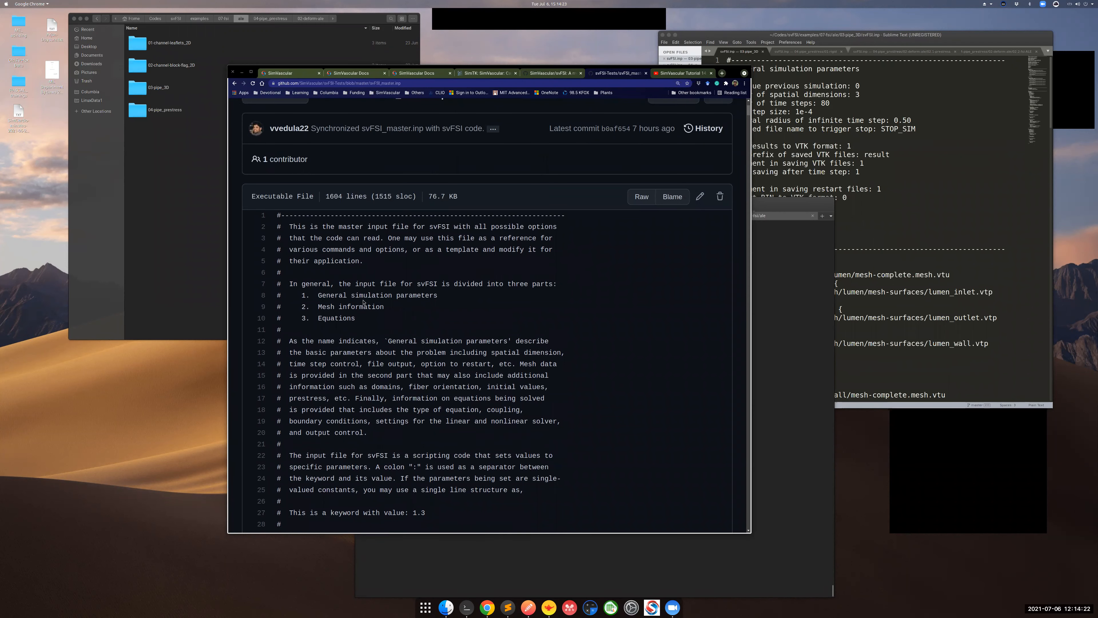
{"action": "scroll", "coordinate": [363, 302], "scroll_direction": "down", "scroll_amount": 7}
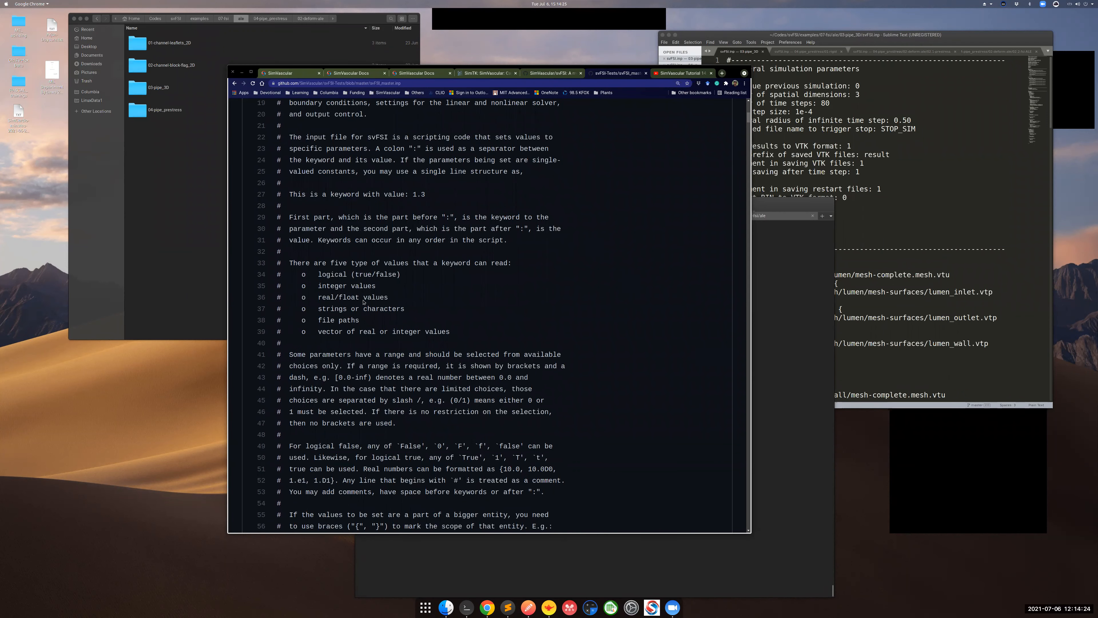
{"action": "scroll", "coordinate": [363, 301], "scroll_direction": "down", "scroll_amount": 5}
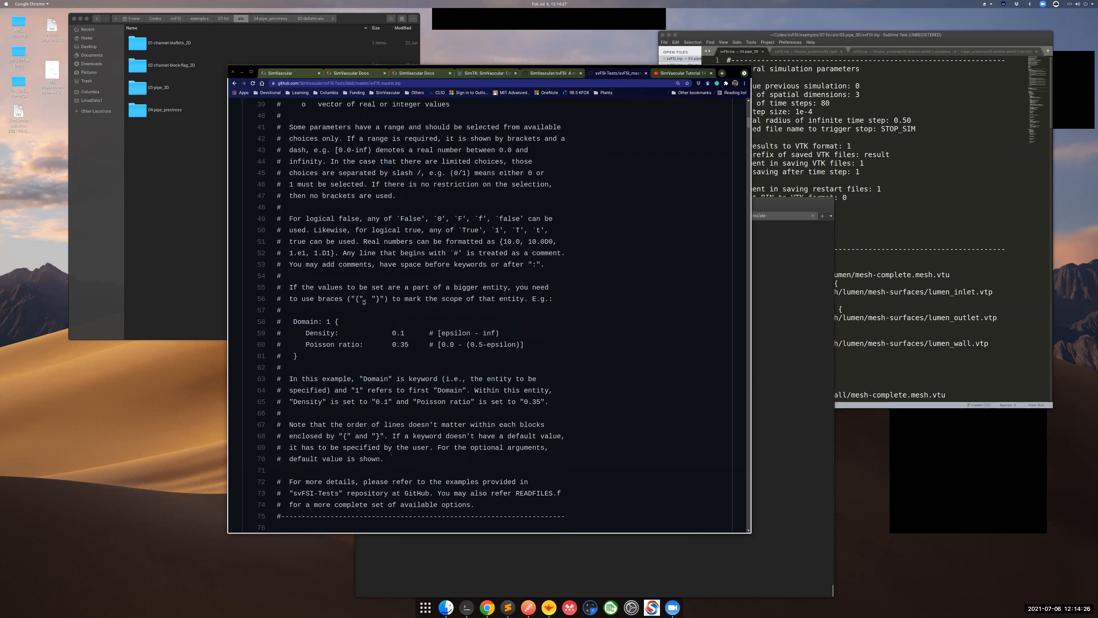
{"action": "scroll", "coordinate": [363, 302], "scroll_direction": "down", "scroll_amount": 2}
{"action": "scroll", "coordinate": [364, 301], "scroll_direction": "down", "scroll_amount": 2}
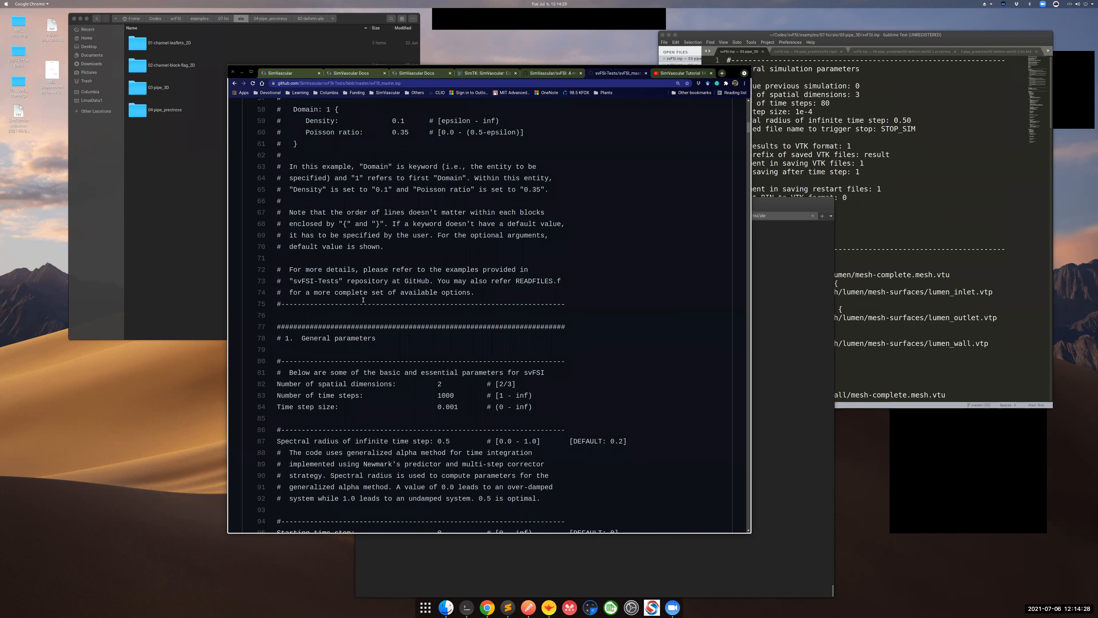
{"action": "scroll", "coordinate": [363, 299], "scroll_direction": "down", "scroll_amount": 2}
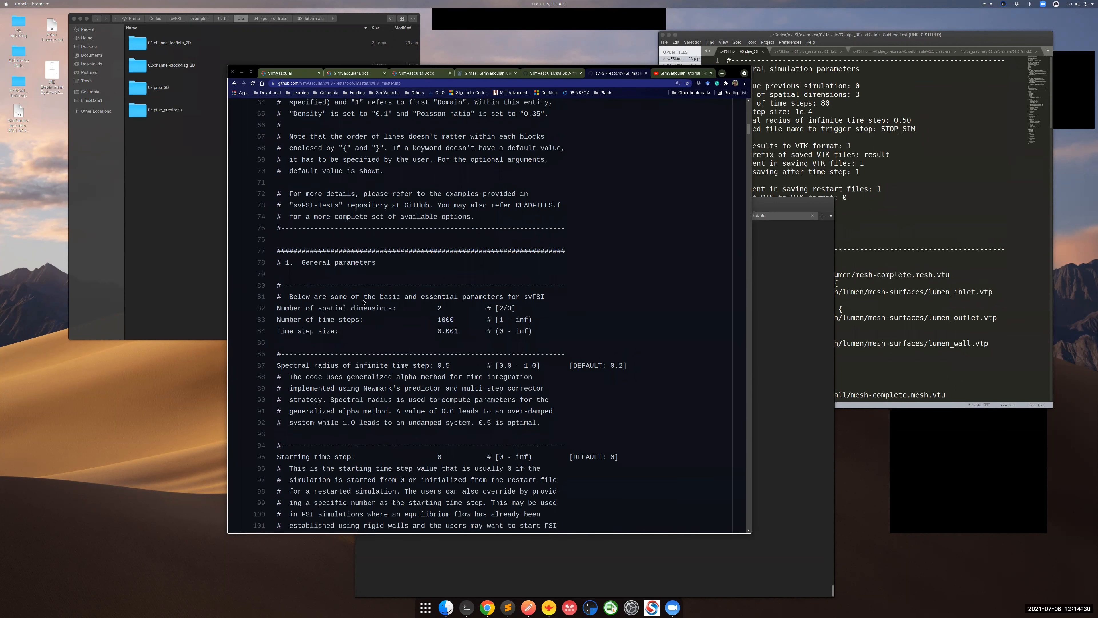
{"action": "scroll", "coordinate": [364, 302], "scroll_direction": "down", "scroll_amount": 2}
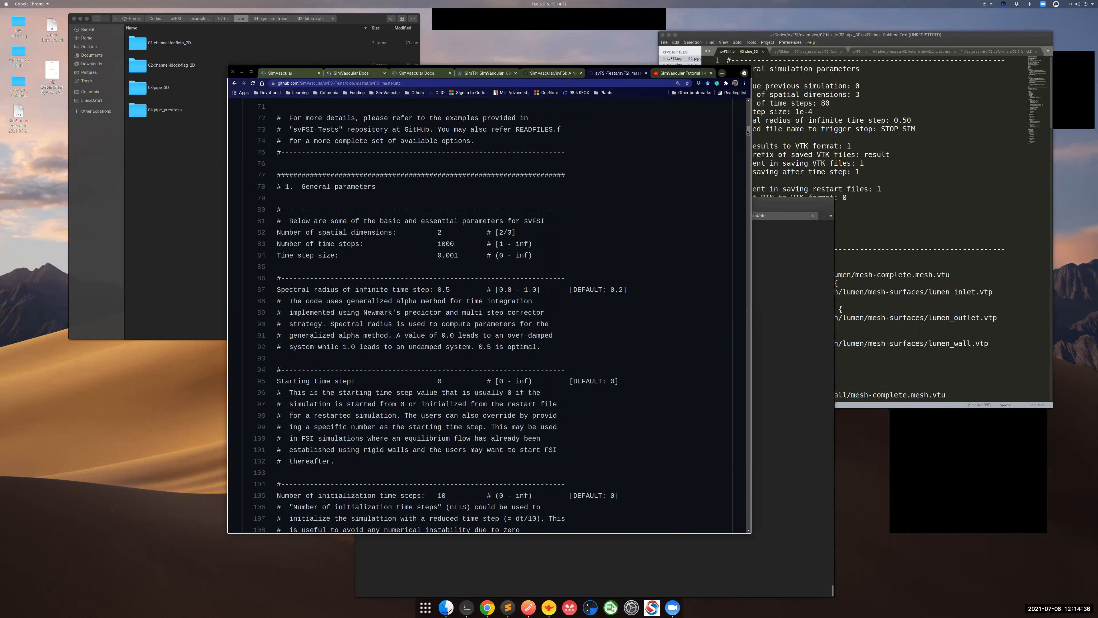
Highlight the three input file parts listed near the start of svFSI_master.inp, and return to the svFSI-Tests repository root
{"action": "left_click_drag", "start_coordinate": [749, 132], "coordinate": [748, 112]}
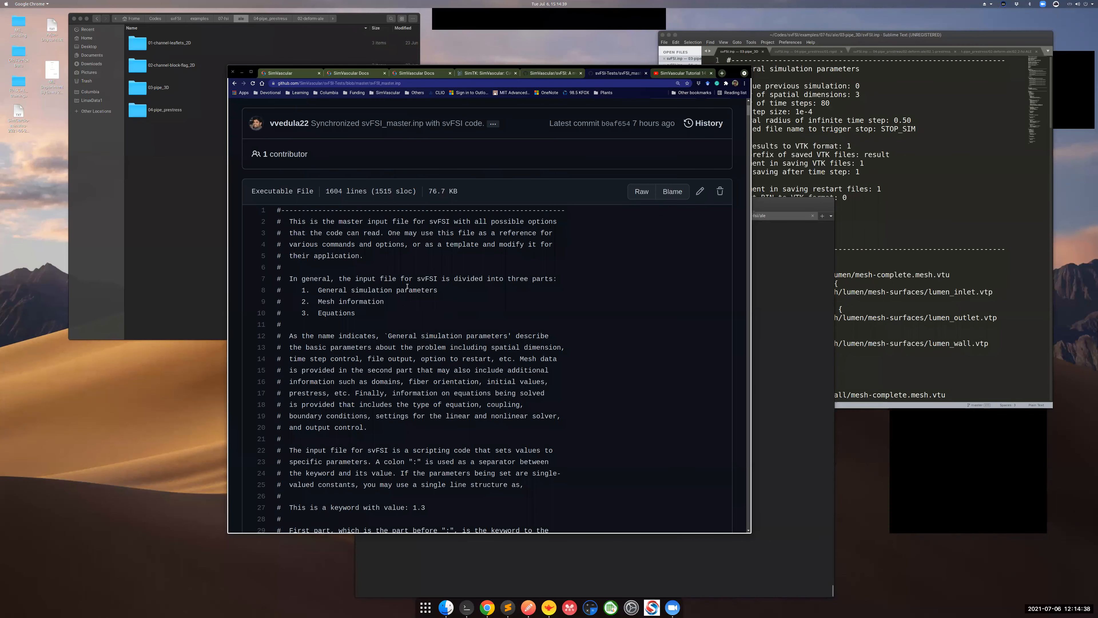
{"action": "left_click_drag", "start_coordinate": [319, 290], "coordinate": [438, 290]}
{"action": "left_click", "coordinate": [440, 294]}
{"action": "left_click_drag", "start_coordinate": [320, 301], "coordinate": [388, 305]}
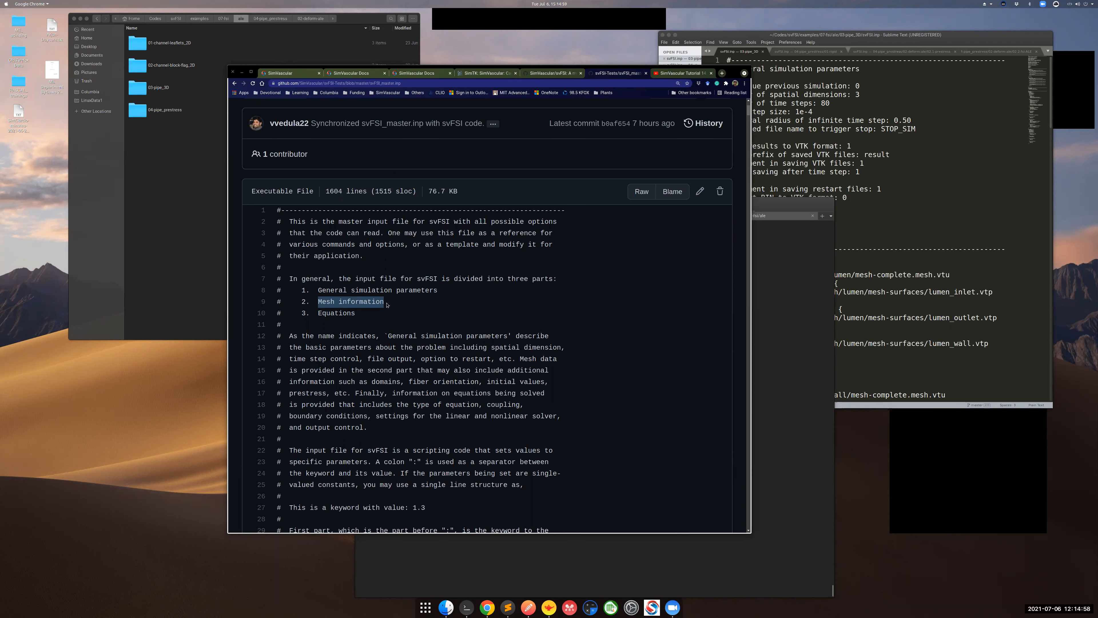
{"action": "left_click", "coordinate": [361, 309]}
{"action": "double_click", "coordinate": [341, 313]}
{"action": "left_click", "coordinate": [374, 313]}
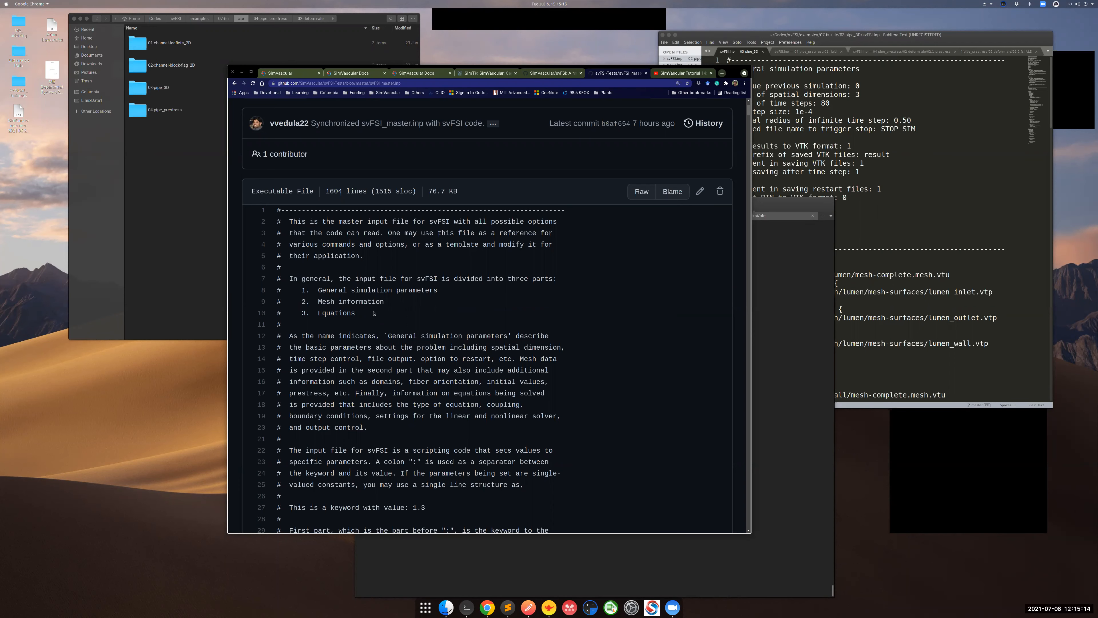
{"action": "scroll", "coordinate": [374, 313], "scroll_direction": "up", "scroll_amount": 3}
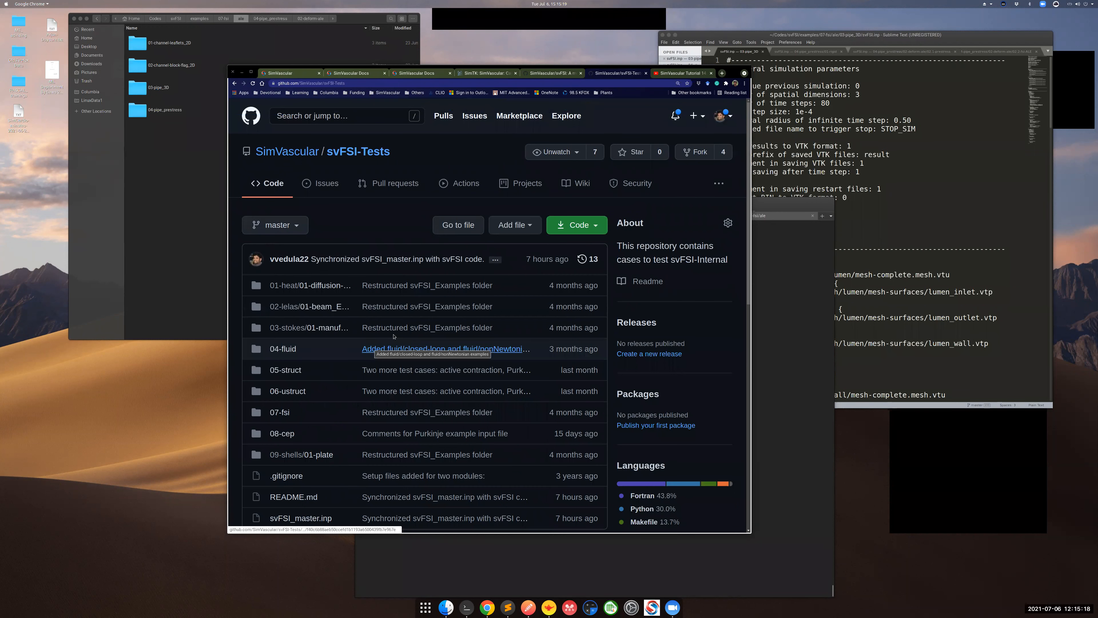
Show the YouTube page of SimVascular Tutorial 14 on ALE FSI, and launch ParaView from the terminal with the pv command
{"action": "left_click", "coordinate": [684, 74]}
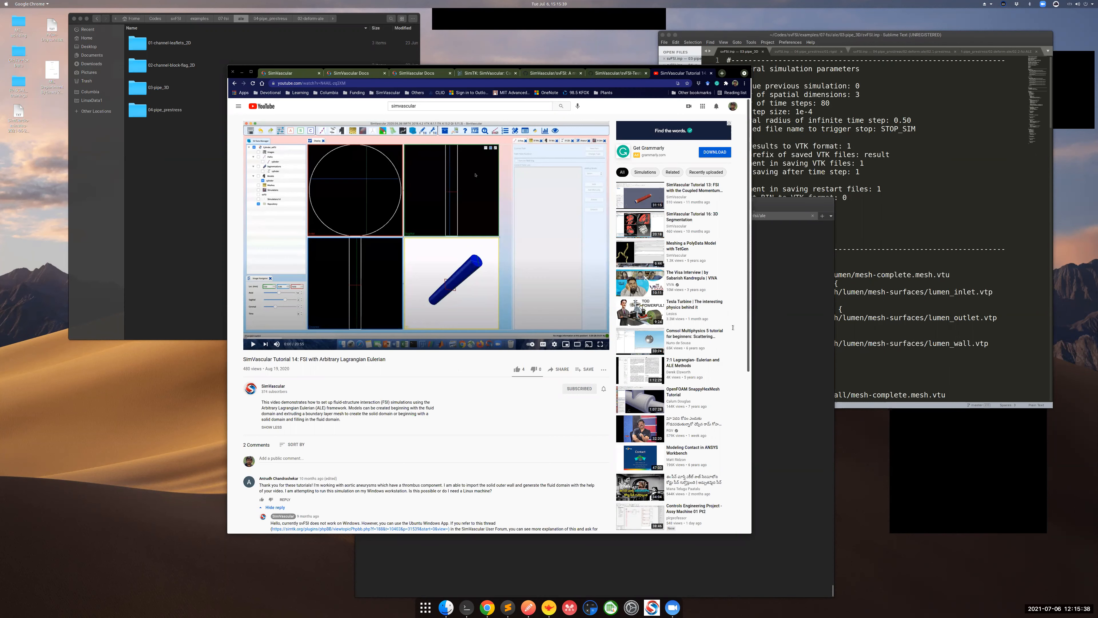
{"action": "left_click", "coordinate": [772, 319]}
{"action": "type", "text": "pv"}
{"action": "key", "text": "Return"}
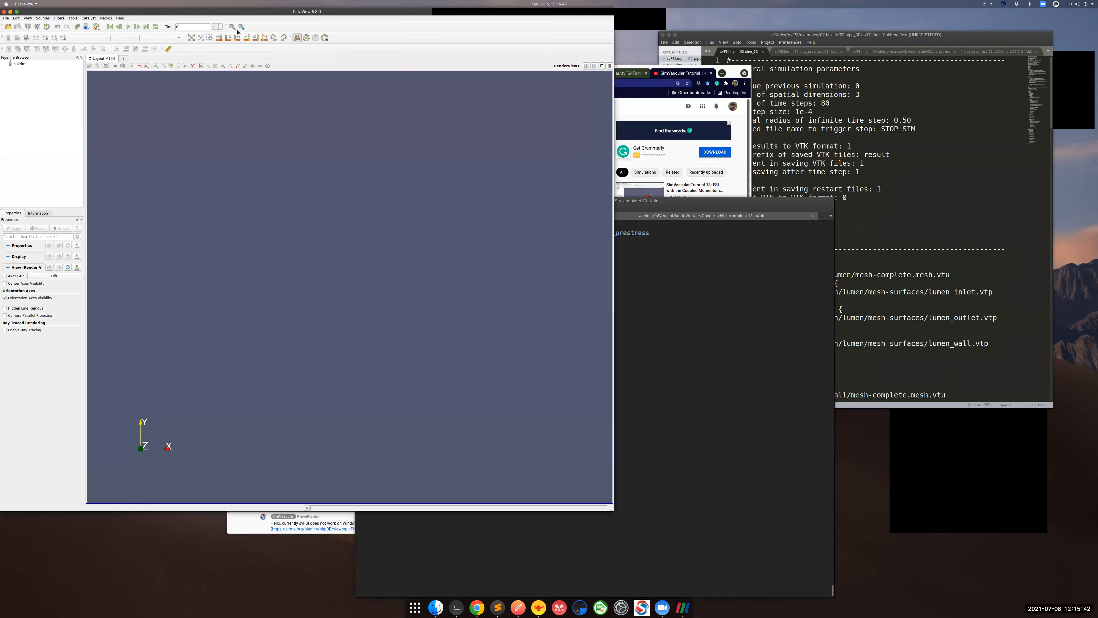
Load mesh-complete.mesh.vtu from the lumen mesh folder of the 03-pipe_3D example into the render view
{"action": "key", "text": "ctrl+o"}
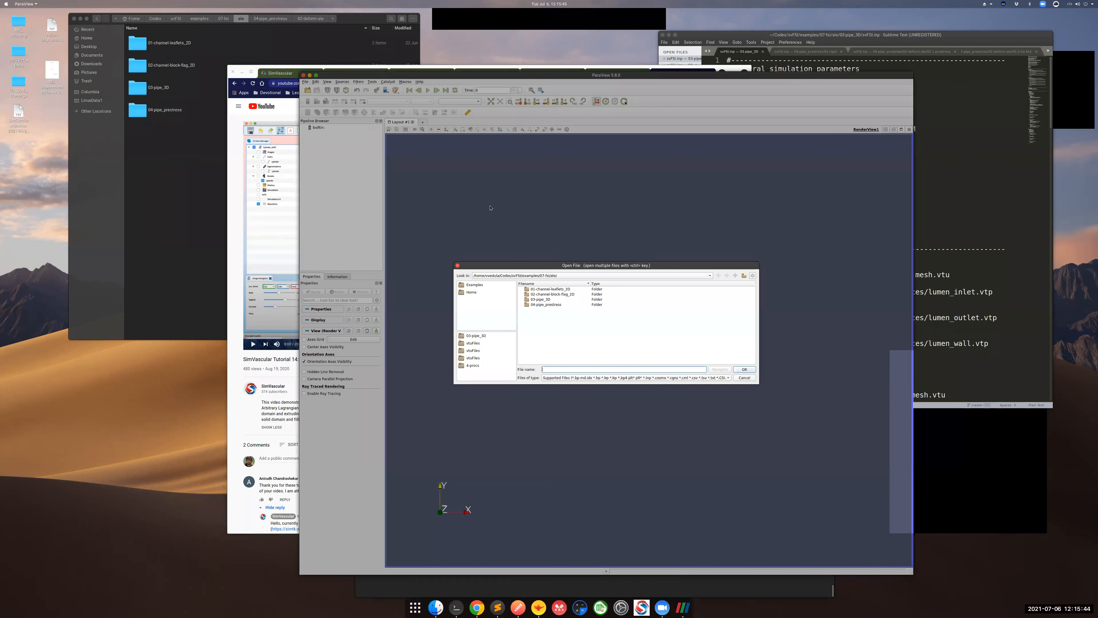
{"action": "double_click", "coordinate": [546, 299]}
{"action": "double_click", "coordinate": [538, 294]}
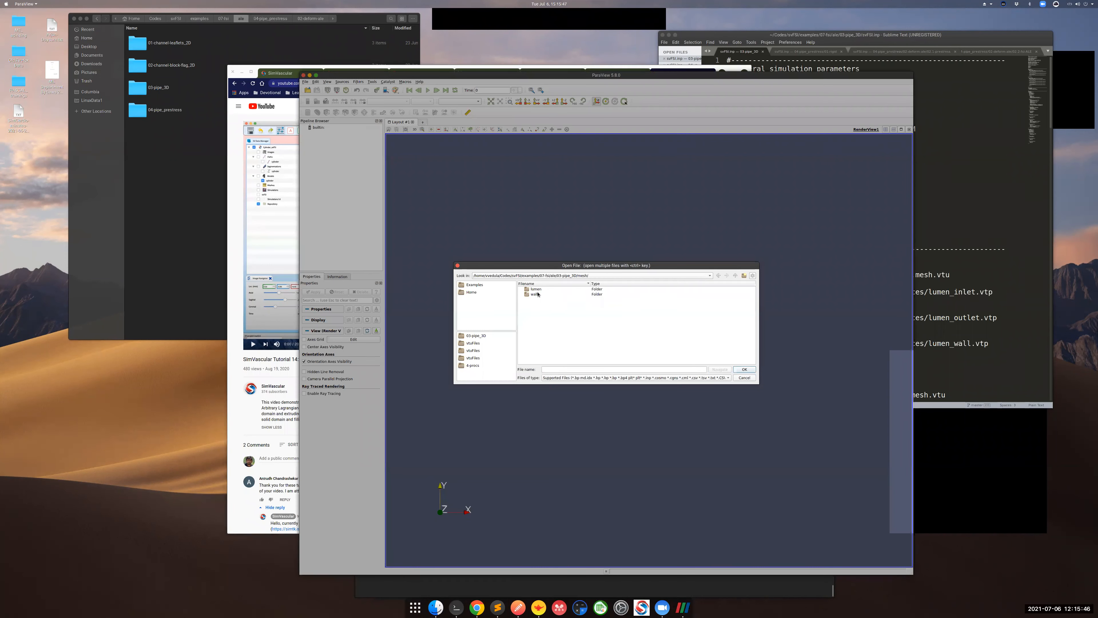
{"action": "double_click", "coordinate": [547, 295]}
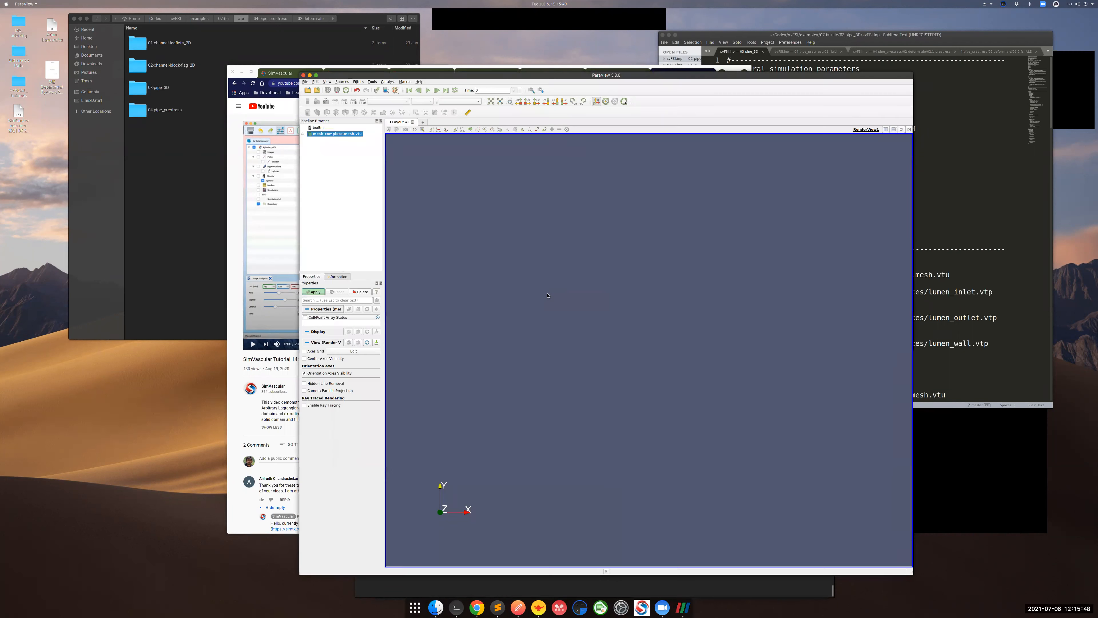
{"action": "left_click", "coordinate": [315, 292]}
Set the lumen mesh's representation to Surface With Edges
{"action": "left_click_drag", "start_coordinate": [610, 339], "coordinate": [507, 223]}
{"action": "left_click", "coordinate": [455, 106]}
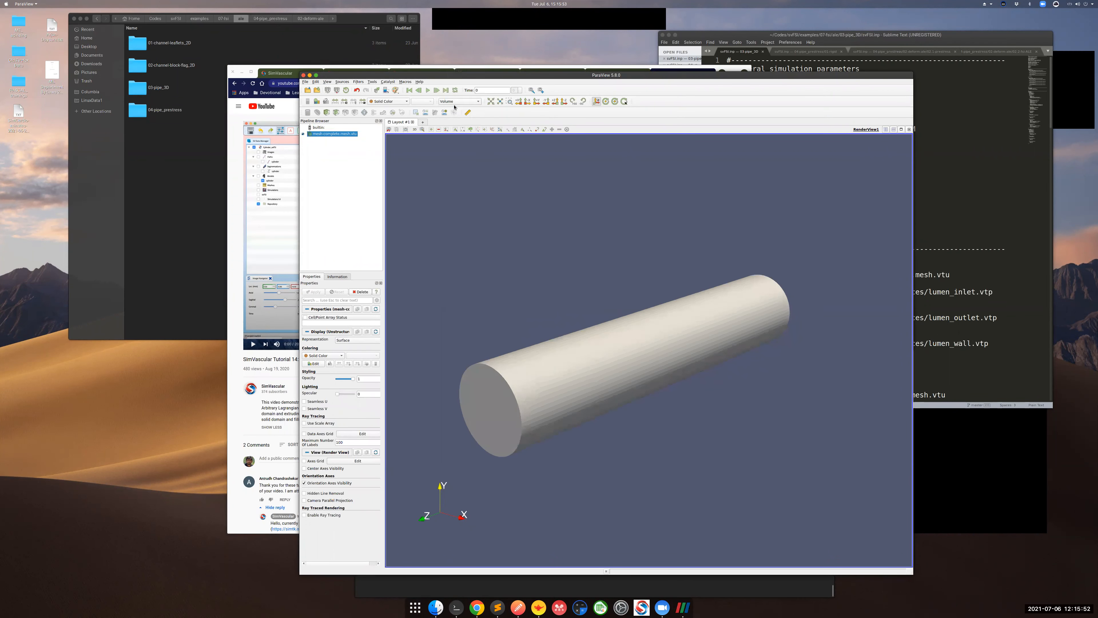
{"action": "left_click", "coordinate": [457, 114]}
{"action": "left_click", "coordinate": [626, 335]}
{"action": "left_click", "coordinate": [460, 101]}
{"action": "left_click", "coordinate": [461, 109]}
Load mesh-complete.mesh.vtu from the wall mesh folder of the 03-pipe_3D example alongside the lumen mesh
{"action": "left_click", "coordinate": [307, 90]}
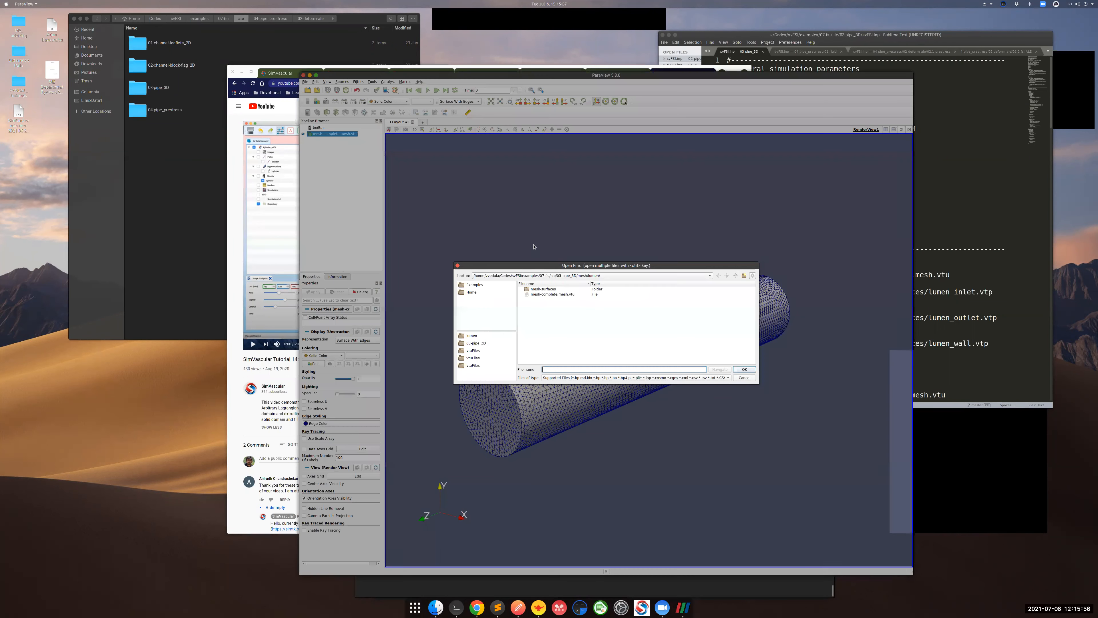
{"action": "left_click", "coordinate": [736, 276]}
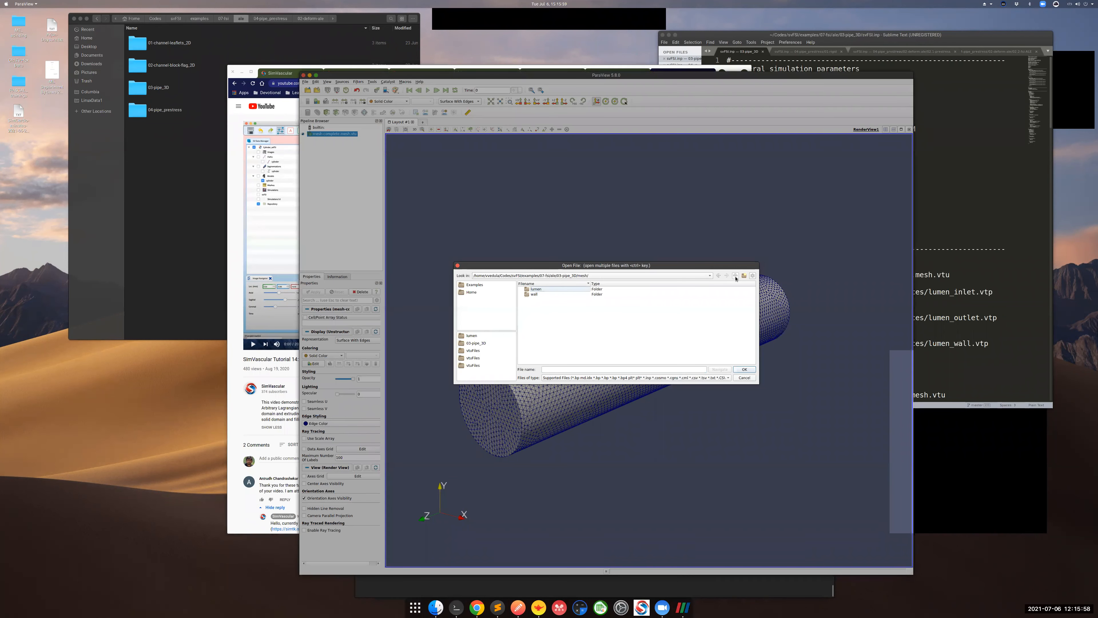
{"action": "double_click", "coordinate": [547, 293]}
{"action": "double_click", "coordinate": [554, 289]}
{"action": "left_click", "coordinate": [736, 275]}
{"action": "double_click", "coordinate": [549, 294]}
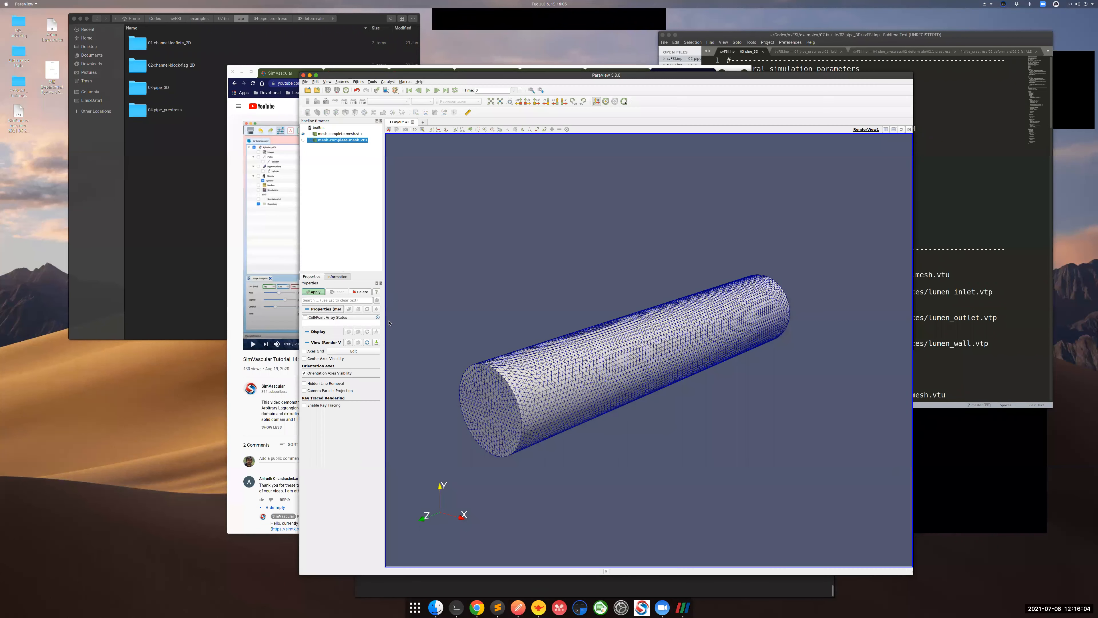
{"action": "left_click", "coordinate": [317, 292]}
Inspect the pipe's end with the wall around the lumen, and set the lumen mesh's opacity to 0.5
{"action": "left_click_drag", "start_coordinate": [544, 328], "coordinate": [588, 319]}
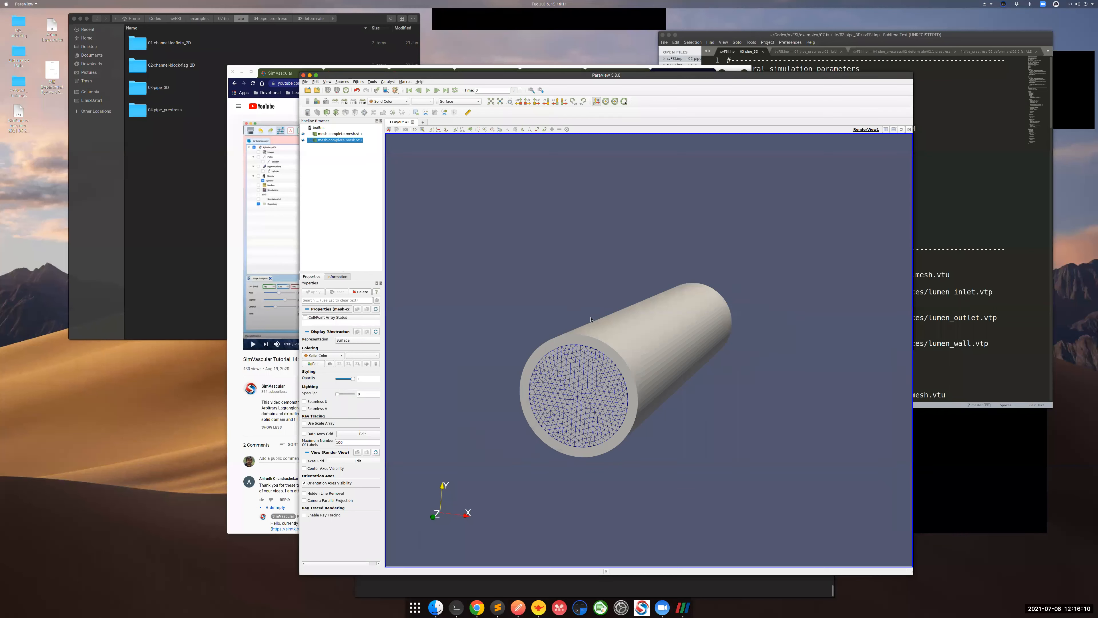
{"action": "left_click_drag", "start_coordinate": [611, 364], "coordinate": [429, 229]}
{"action": "left_click", "coordinate": [353, 134]}
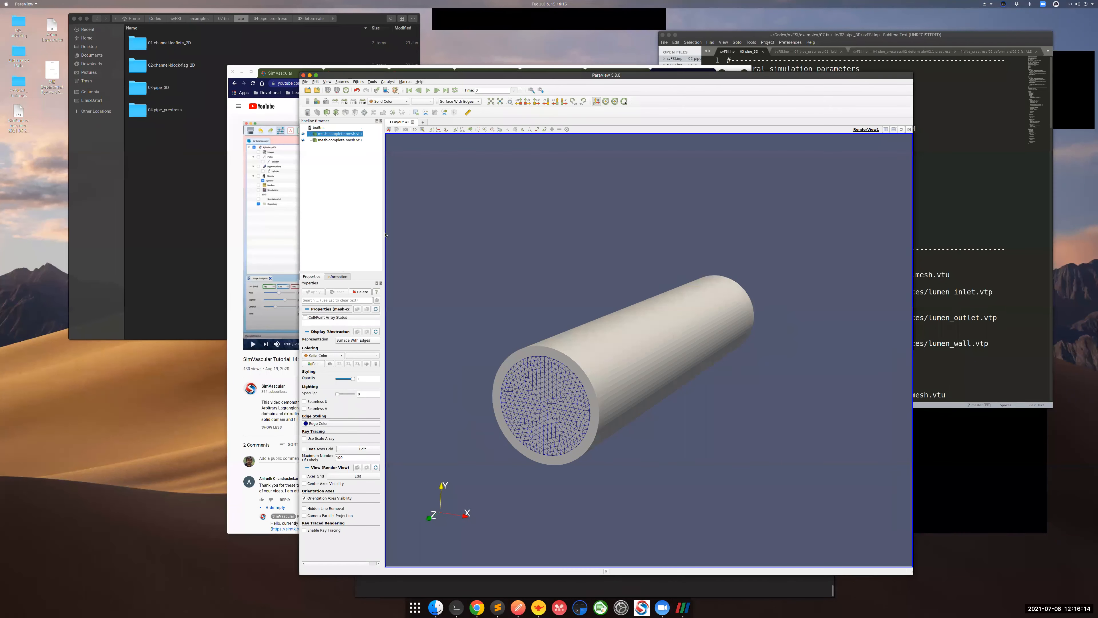
{"action": "left_click", "coordinate": [366, 379]}
{"action": "key", "text": "BackSpace"}
{"action": "type", "text": ".5"}
{"action": "key", "text": "Return"}
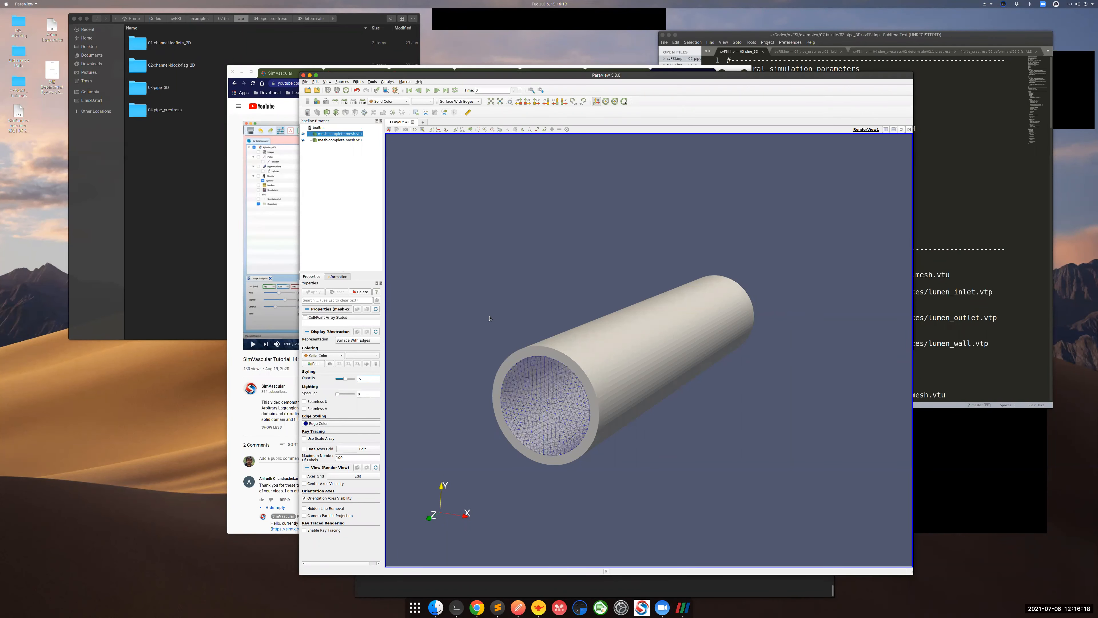
Set the wall mesh's opacity to 0.5, inspect both pipe domains, and switch back to the tutorial video page in the browser
{"action": "left_click", "coordinate": [336, 140]}
{"action": "left_click", "coordinate": [366, 379]}
{"action": "key", "text": "BackSpace"}
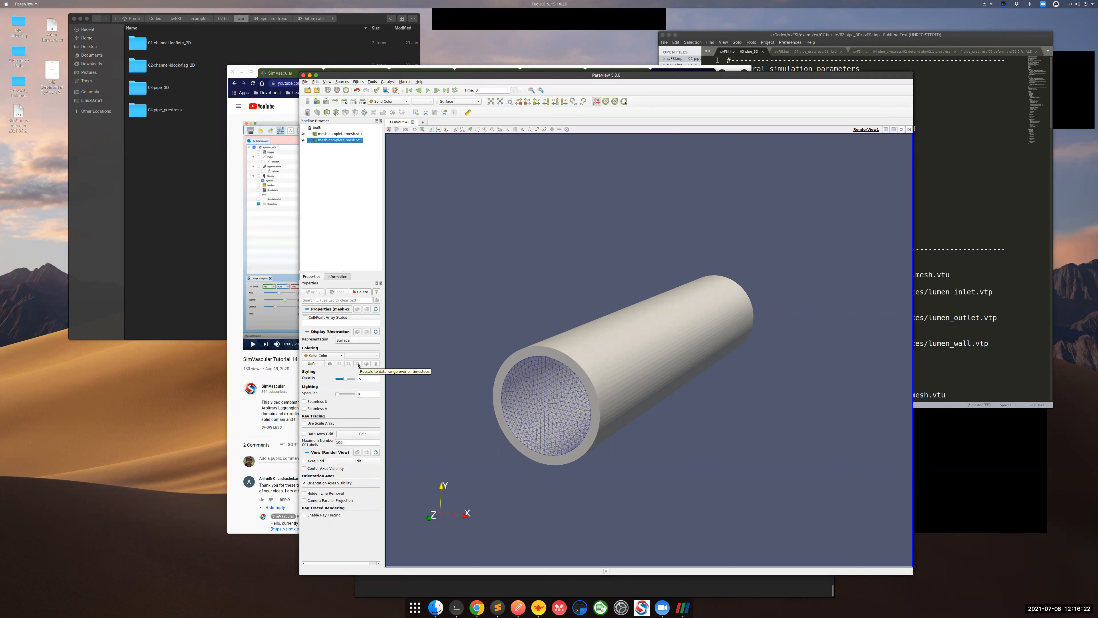
{"action": "key", "text": "Return"}
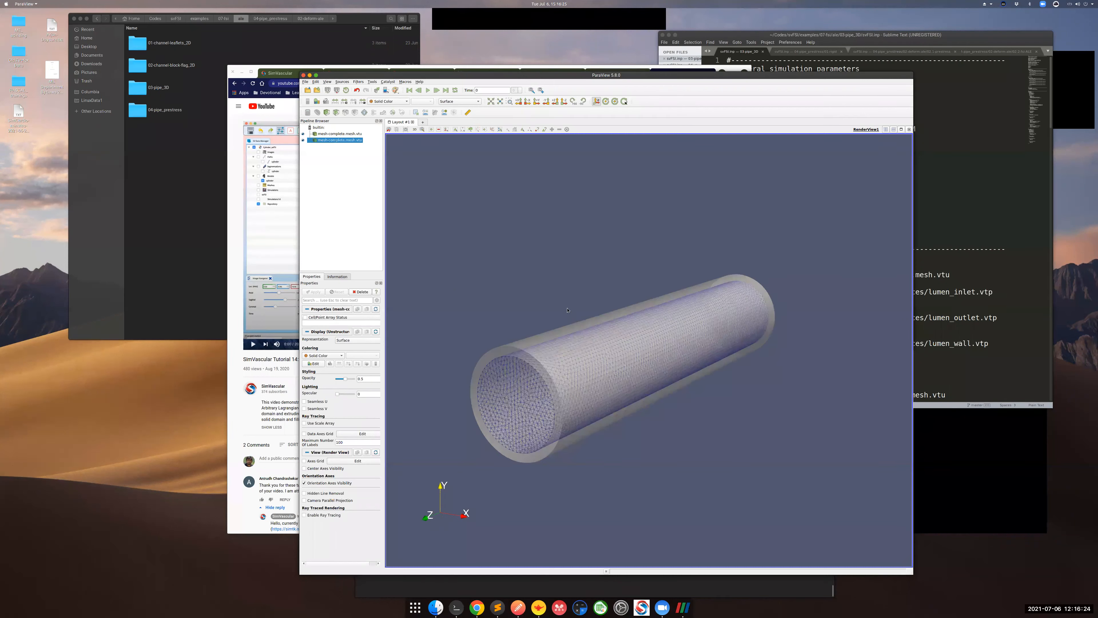
{"action": "left_click_drag", "start_coordinate": [567, 337], "coordinate": [518, 385]}
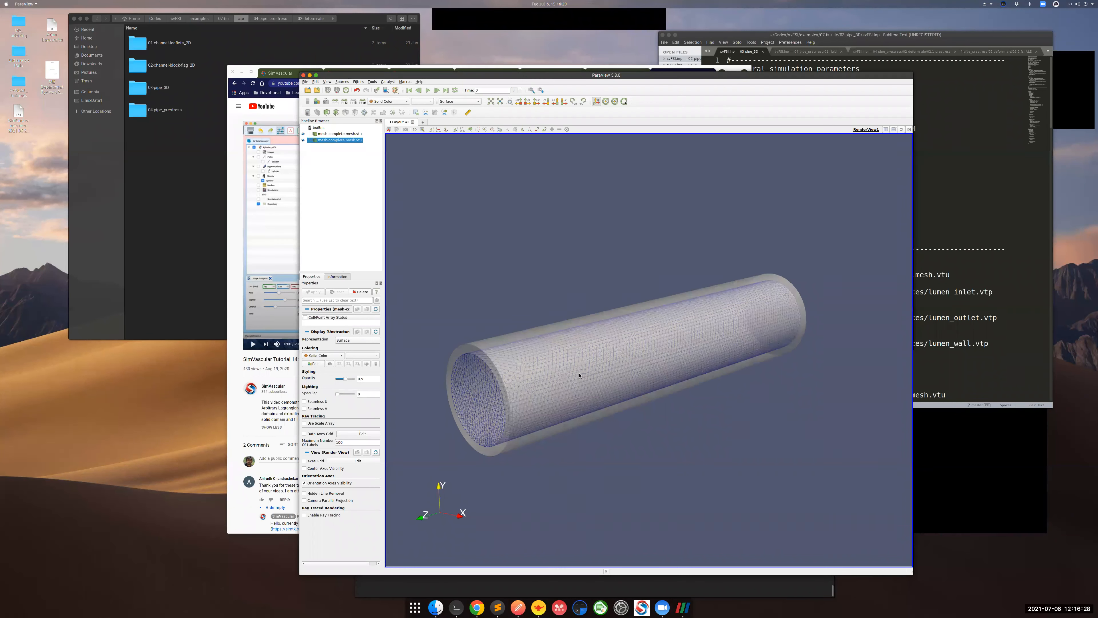
{"action": "left_click", "coordinate": [245, 364]}
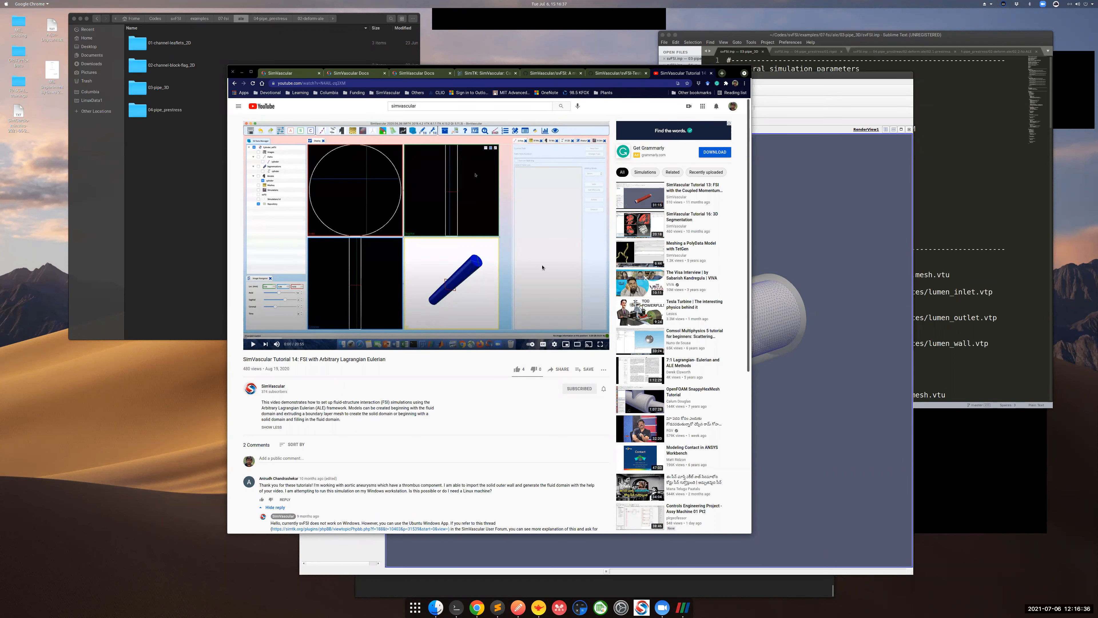
Bring the ParaView pipe model forward, move its window aside, and switch to the file manager with the example folders
{"action": "left_click", "coordinate": [843, 258]}
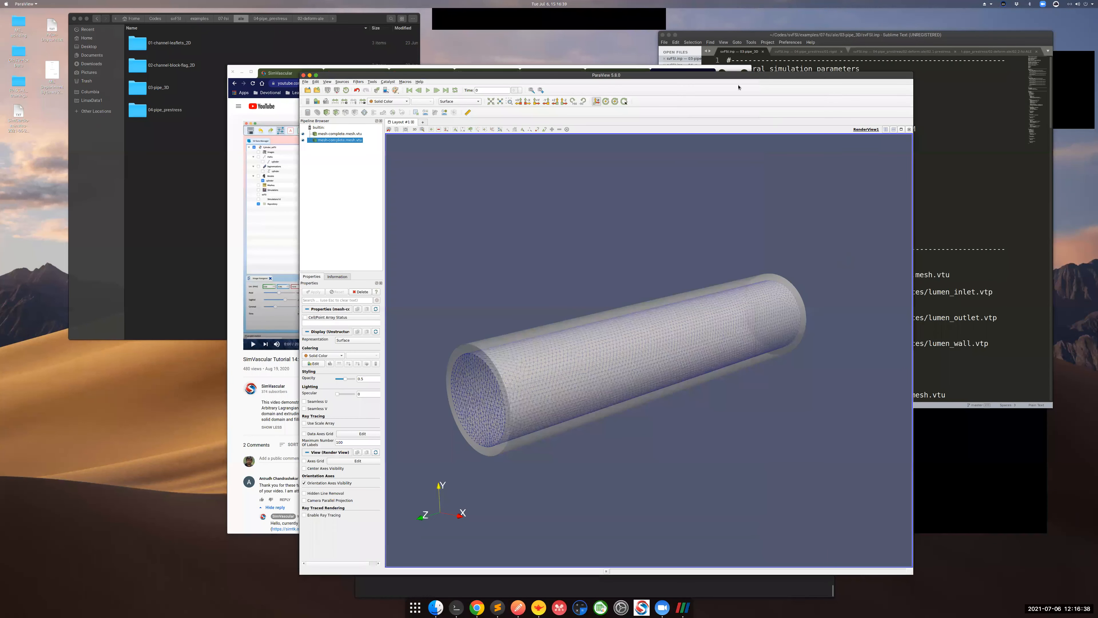
{"action": "left_click_drag", "start_coordinate": [736, 76], "coordinate": [637, 78]}
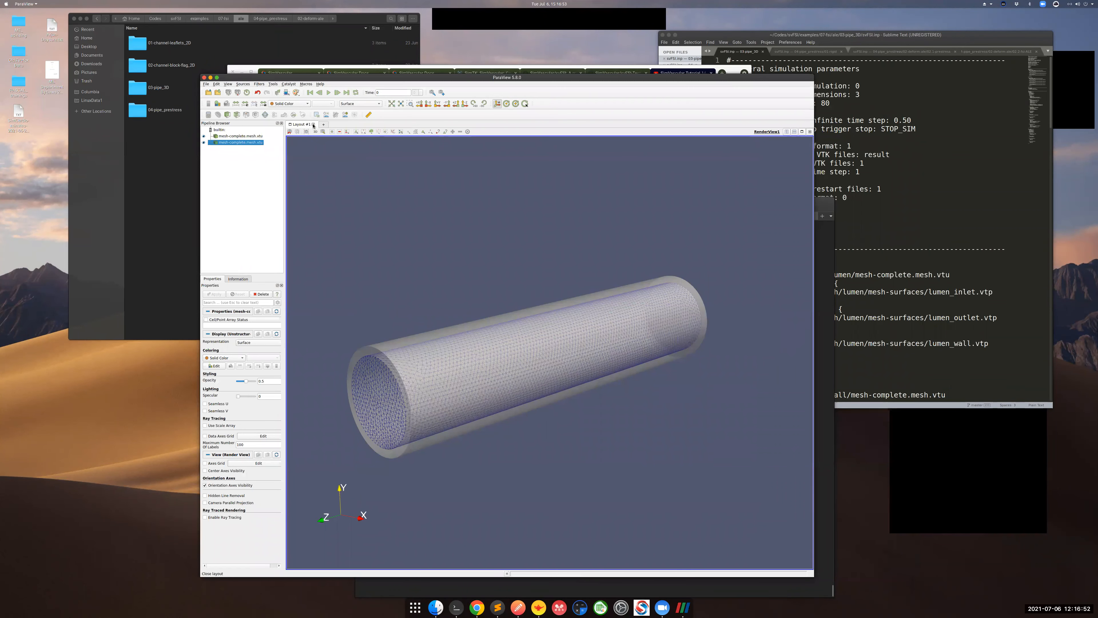
{"action": "left_click", "coordinate": [227, 25]}
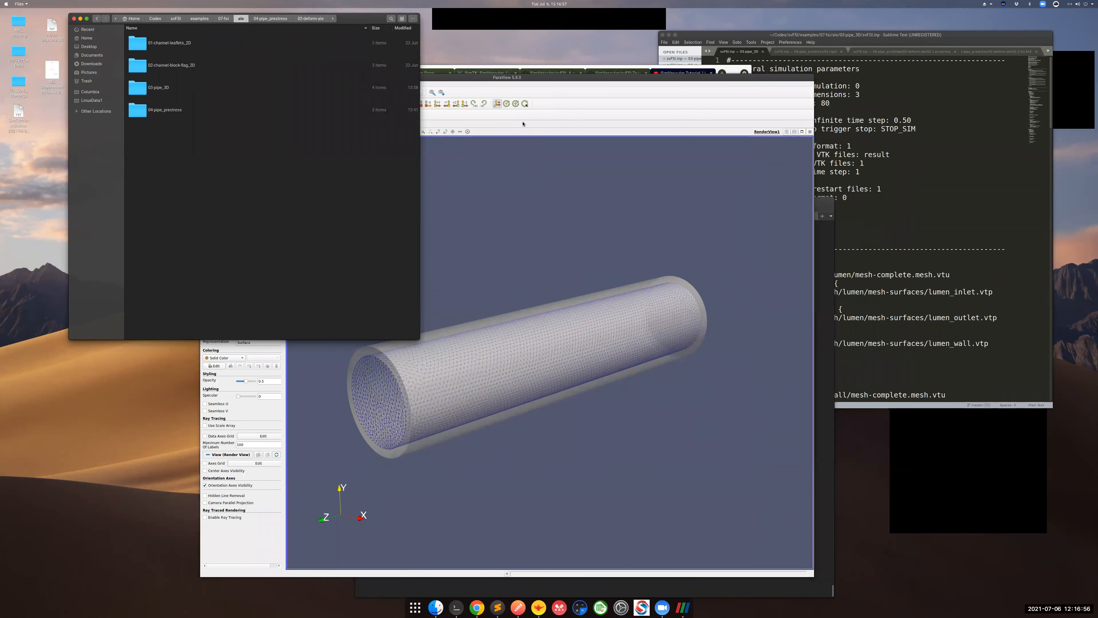
In the browser, open the 07-fsi/ale/03-pipe_3D example folder of the svFSI-Tests repository
{"action": "left_click", "coordinate": [729, 71]}
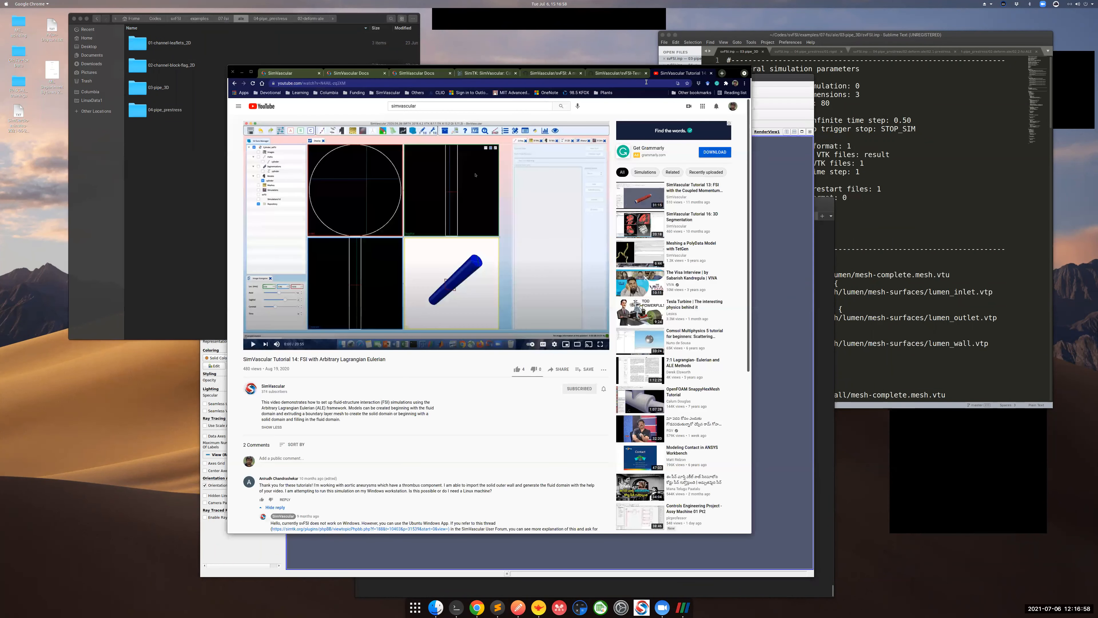
{"action": "left_click", "coordinate": [618, 73]}
{"action": "left_click", "coordinate": [280, 412]}
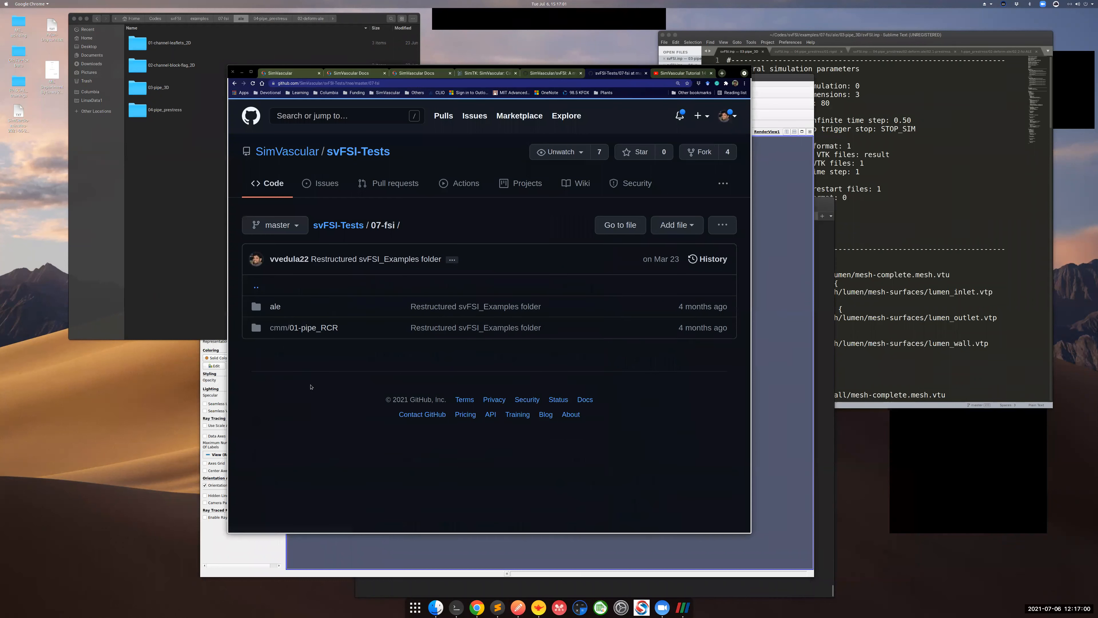
{"action": "left_click", "coordinate": [275, 306]}
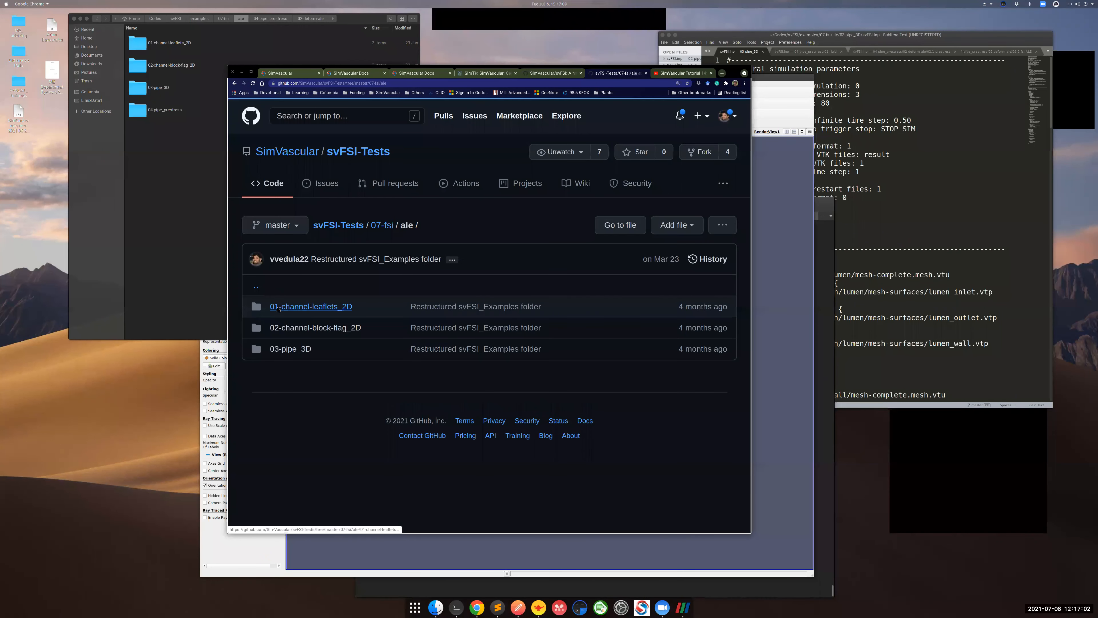
{"action": "left_click", "coordinate": [290, 350]}
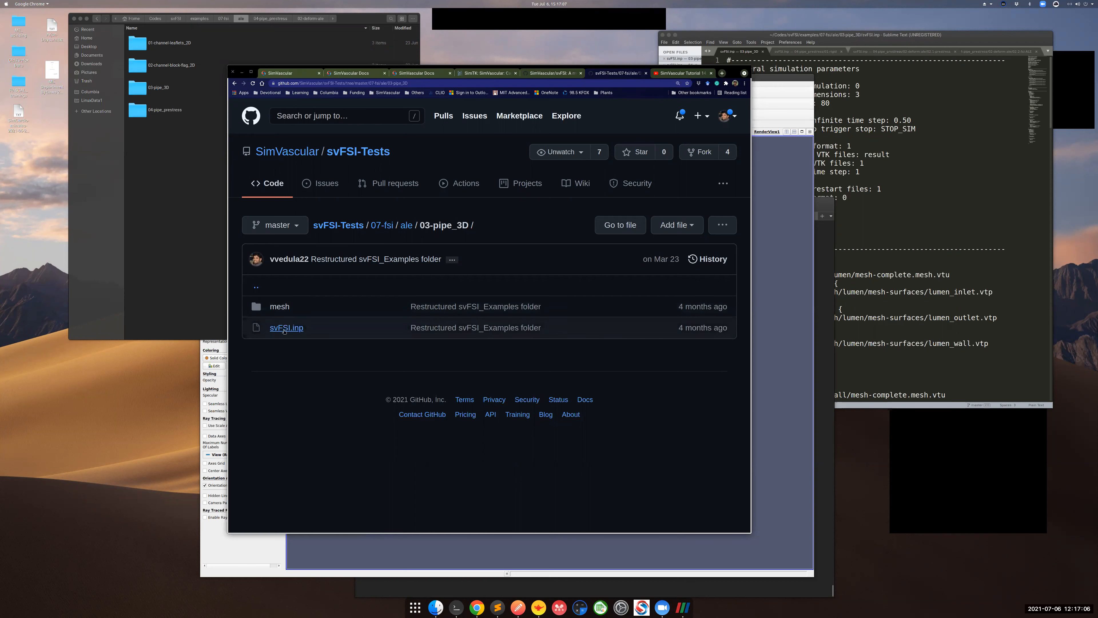
Open the local 03-pipe_3D folder in the file manager and load its svFSI.inp file into Sublime Text
{"action": "double_click", "coordinate": [163, 91]}
{"action": "left_click_drag", "start_coordinate": [319, 21], "coordinate": [539, 106]}
{"action": "left_click", "coordinate": [856, 220]}
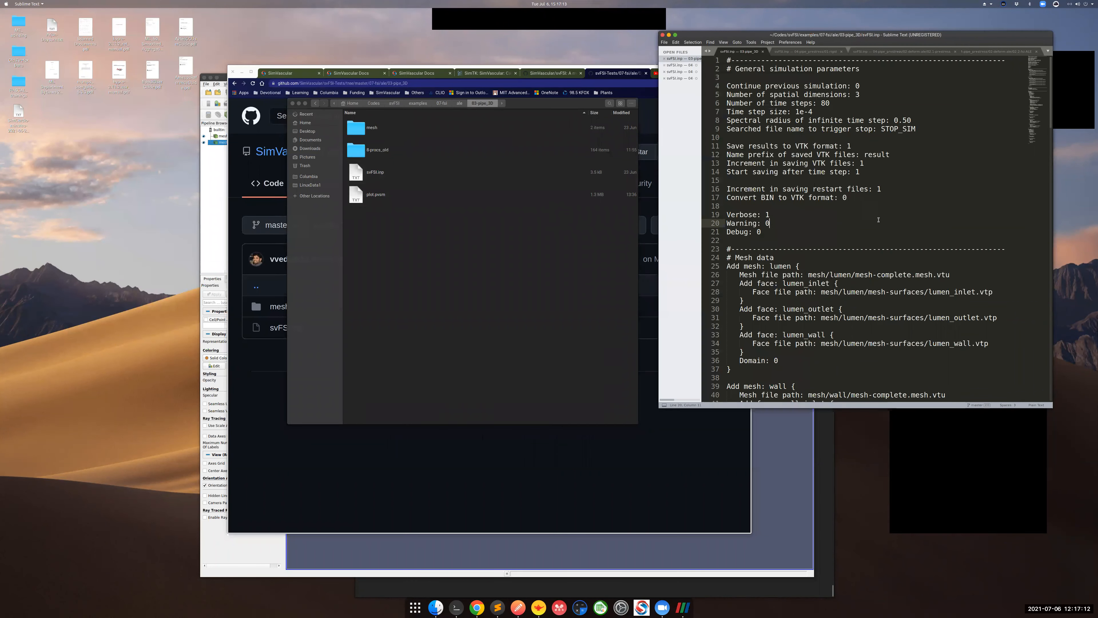
{"action": "left_click_drag", "start_coordinate": [375, 172], "coordinate": [851, 225]}
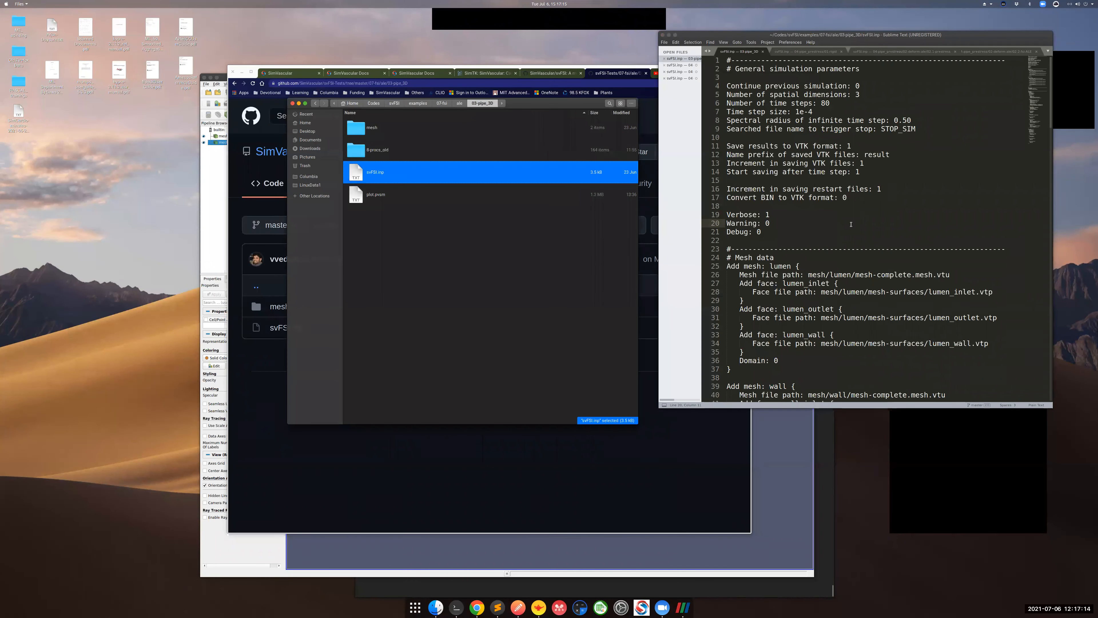
Enlarge the editor window and its text, and highlight the general simulation parameters in svFSI.inp
{"action": "left_click", "coordinate": [851, 34]}
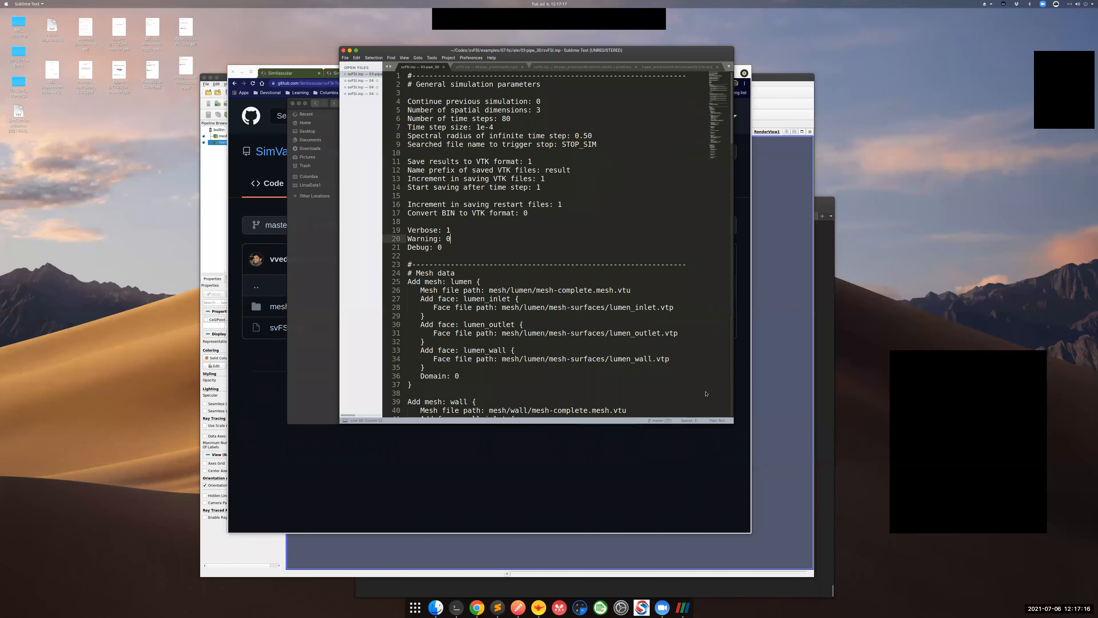
{"action": "left_click_drag", "start_coordinate": [734, 421], "coordinate": [855, 544]}
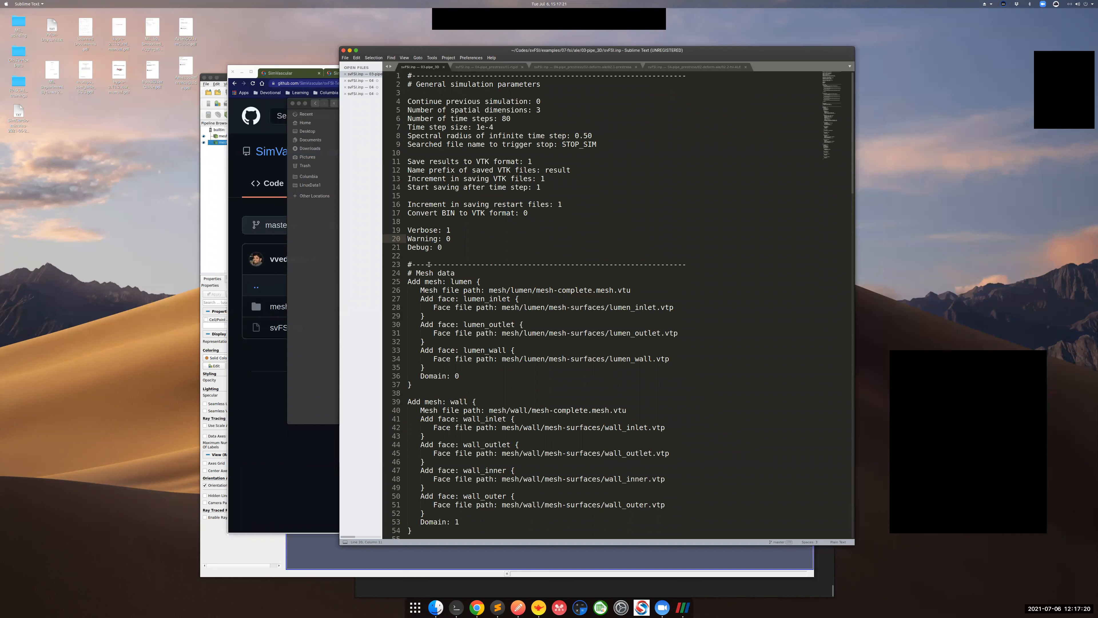
{"action": "left_click_drag", "start_coordinate": [429, 259], "coordinate": [402, 93]}
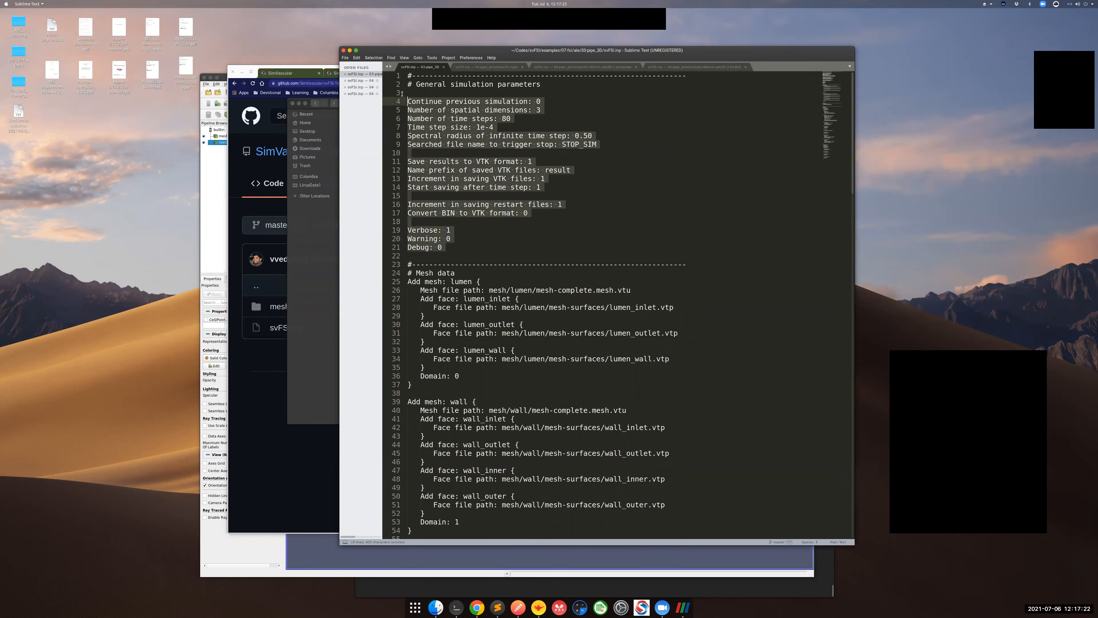
{"action": "left_click", "coordinate": [416, 83]}
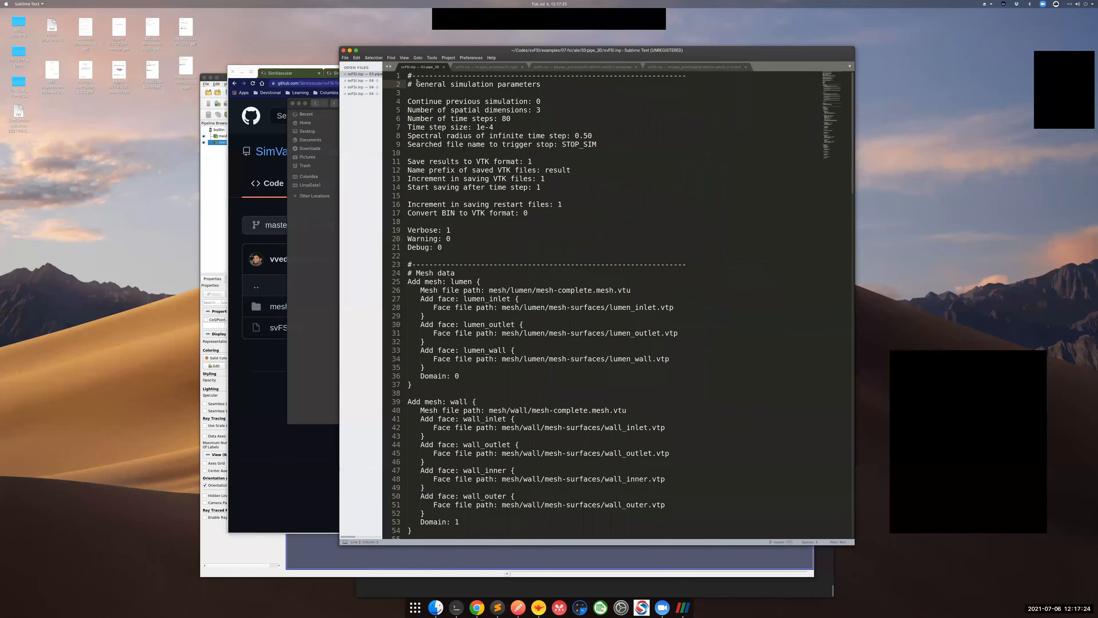
{"action": "key", "text": "ctrl+equal"}
{"action": "key", "text": "ctrl+equal"}
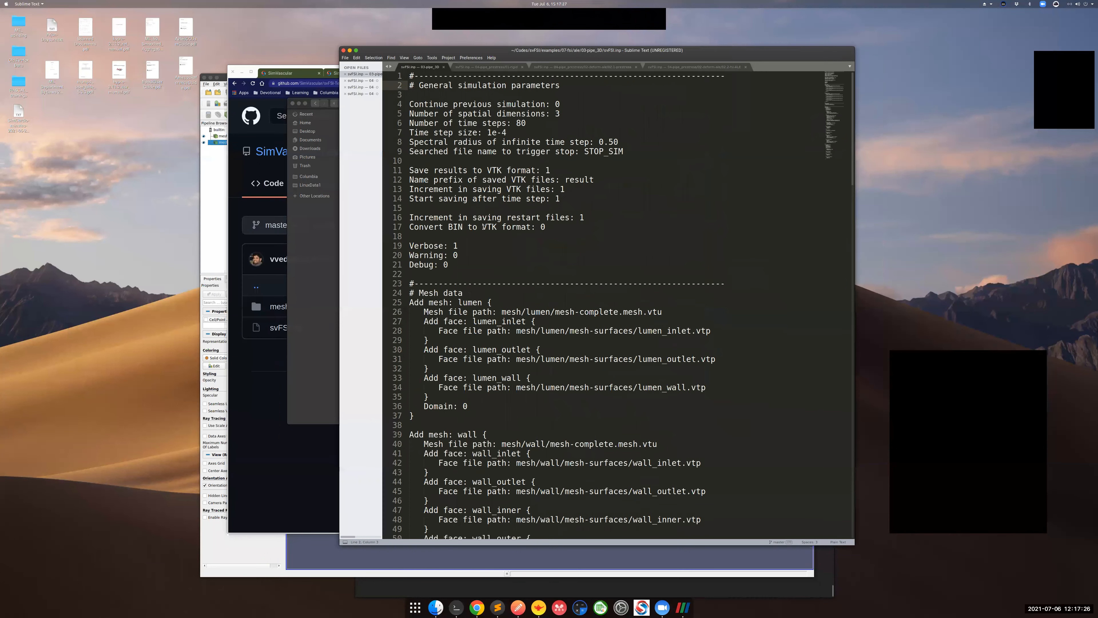
Examine the spatial dimensions, number of time steps, time step size and spectral radius settings in the general parameters
{"action": "left_click", "coordinate": [575, 116]}
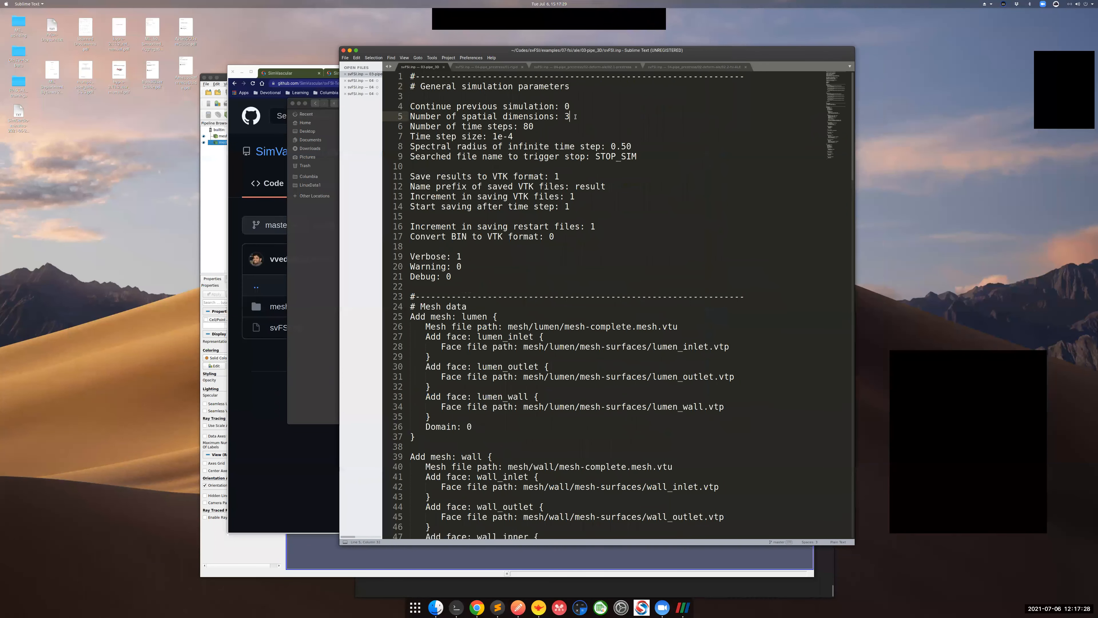
{"action": "left_click", "coordinate": [557, 122]}
{"action": "left_click", "coordinate": [540, 133]}
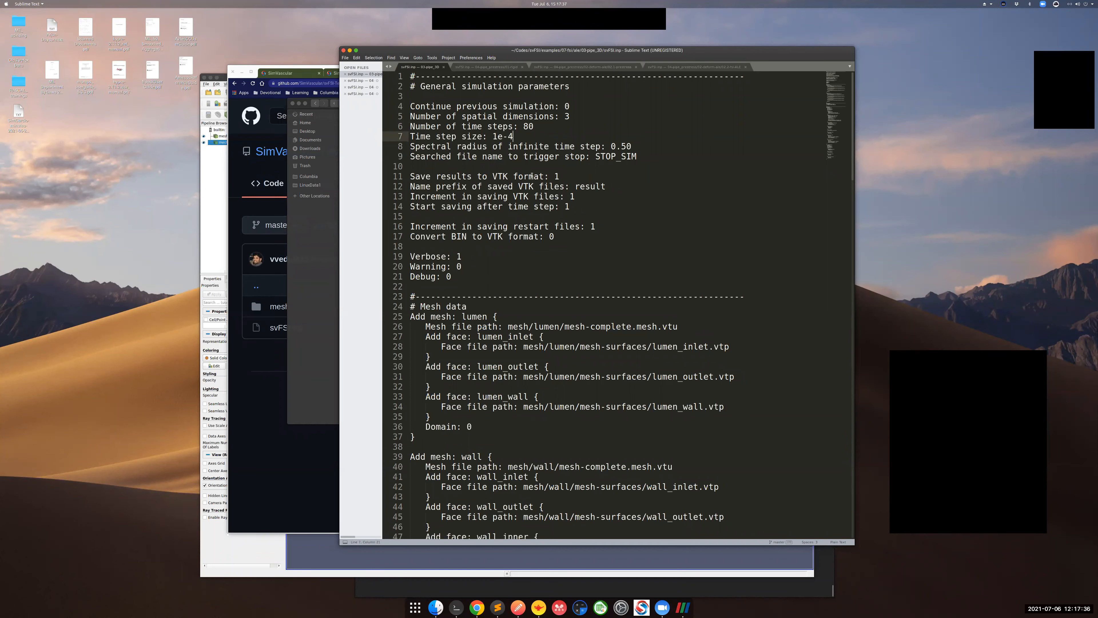
{"action": "left_click", "coordinate": [482, 136]}
{"action": "left_click_drag", "start_coordinate": [483, 136], "coordinate": [485, 136]}
{"action": "left_click", "coordinate": [497, 157]}
{"action": "left_click", "coordinate": [514, 126]}
{"action": "left_click_drag", "start_coordinate": [513, 126], "coordinate": [516, 126]}
{"action": "left_click_drag", "start_coordinate": [412, 126], "coordinate": [532, 126]}
{"action": "left_click", "coordinate": [514, 127]}
{"action": "left_click", "coordinate": [508, 146]}
Examine the settings for saving results to VTK format and writing restart files, highlighting the VTK output block
{"action": "left_click", "coordinate": [475, 167]}
{"action": "left_click_drag", "start_coordinate": [499, 250], "coordinate": [431, 207]}
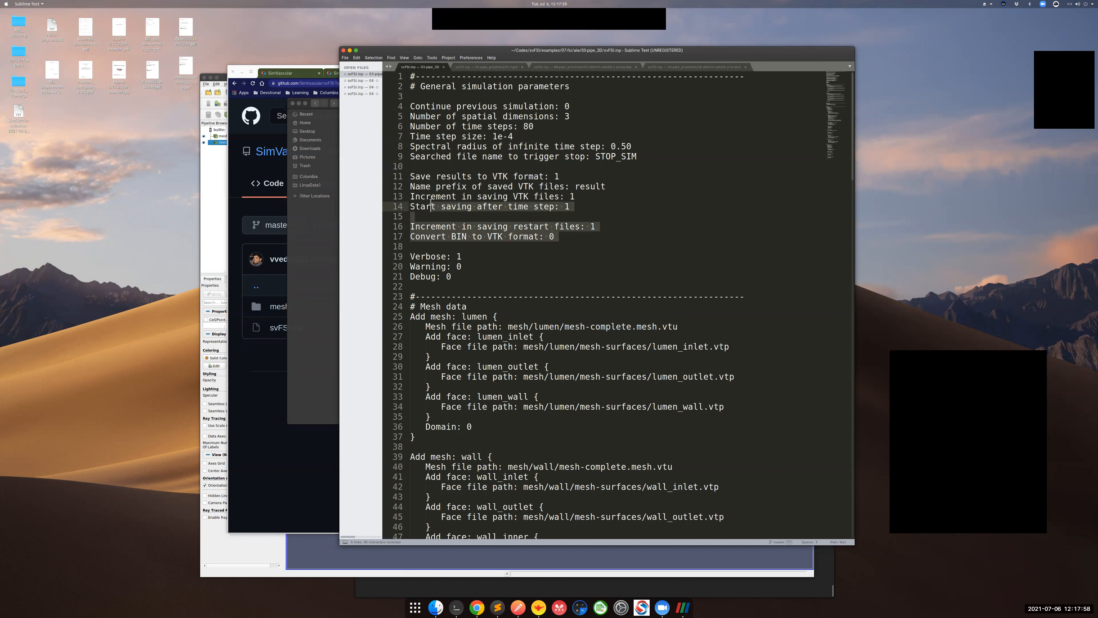
{"action": "left_click", "coordinate": [457, 197]}
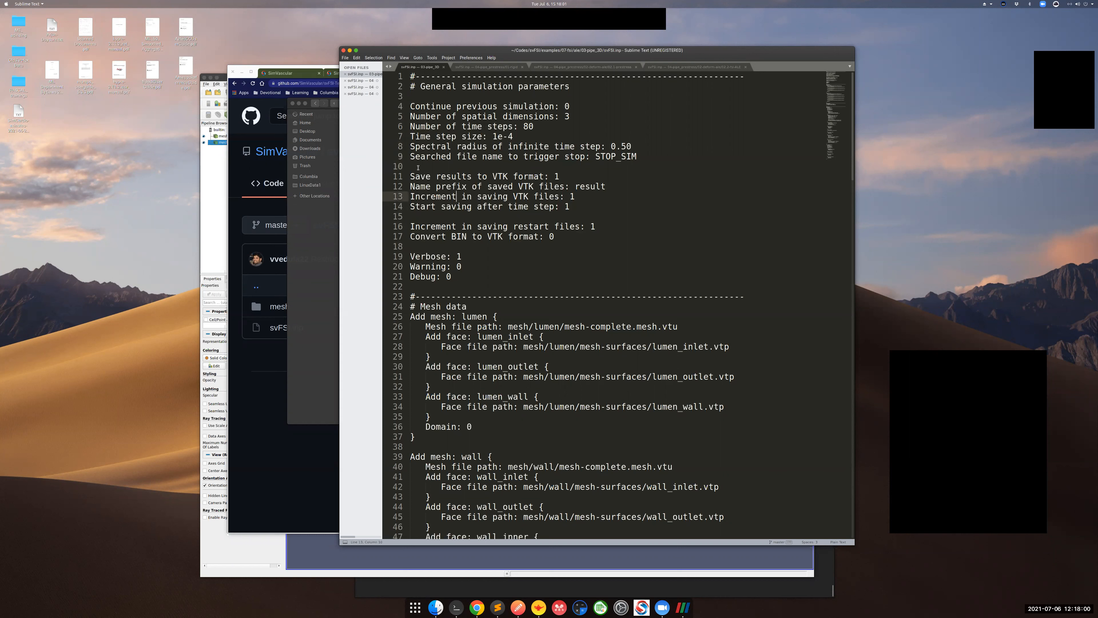
{"action": "left_click_drag", "start_coordinate": [412, 168], "coordinate": [403, 217]}
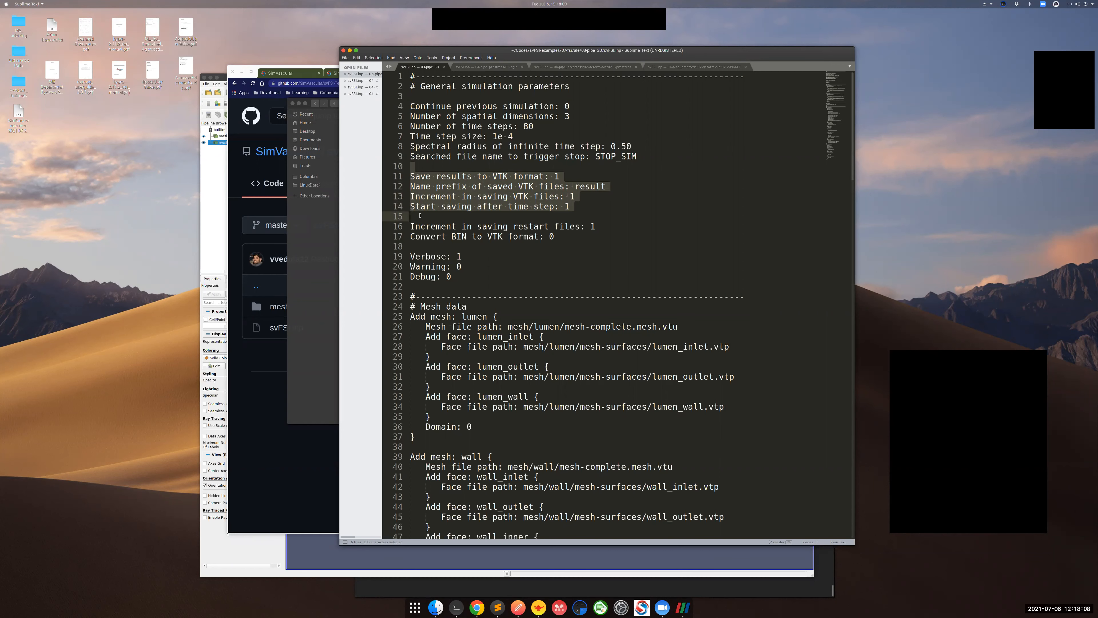
{"action": "left_click", "coordinate": [430, 215]}
{"action": "left_click_drag", "start_coordinate": [429, 215], "coordinate": [408, 177]}
Review the Mesh data section, highlighting the definitions that add the lumen and wall meshes
{"action": "scroll", "coordinate": [458, 262], "scroll_direction": "down", "scroll_amount": 5}
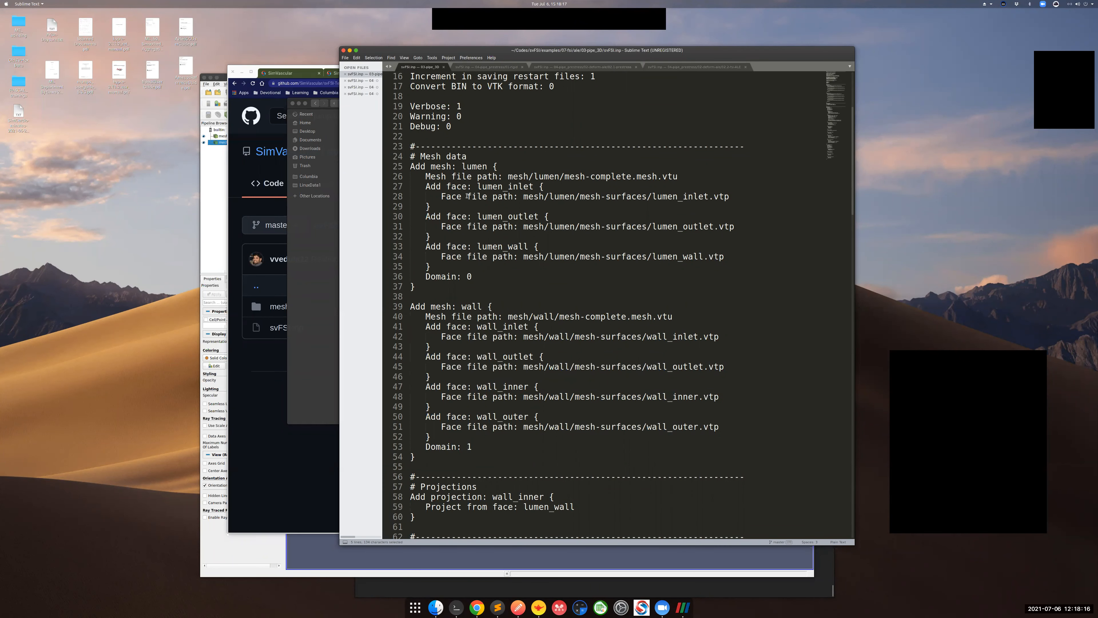
{"action": "left_click_drag", "start_coordinate": [410, 166], "coordinate": [487, 166]}
{"action": "left_click", "coordinate": [472, 166]}
{"action": "left_click_drag", "start_coordinate": [411, 307], "coordinate": [468, 360]}
{"action": "left_click", "coordinate": [468, 360]}
{"action": "left_click_drag", "start_coordinate": [462, 306], "coordinate": [482, 306]}
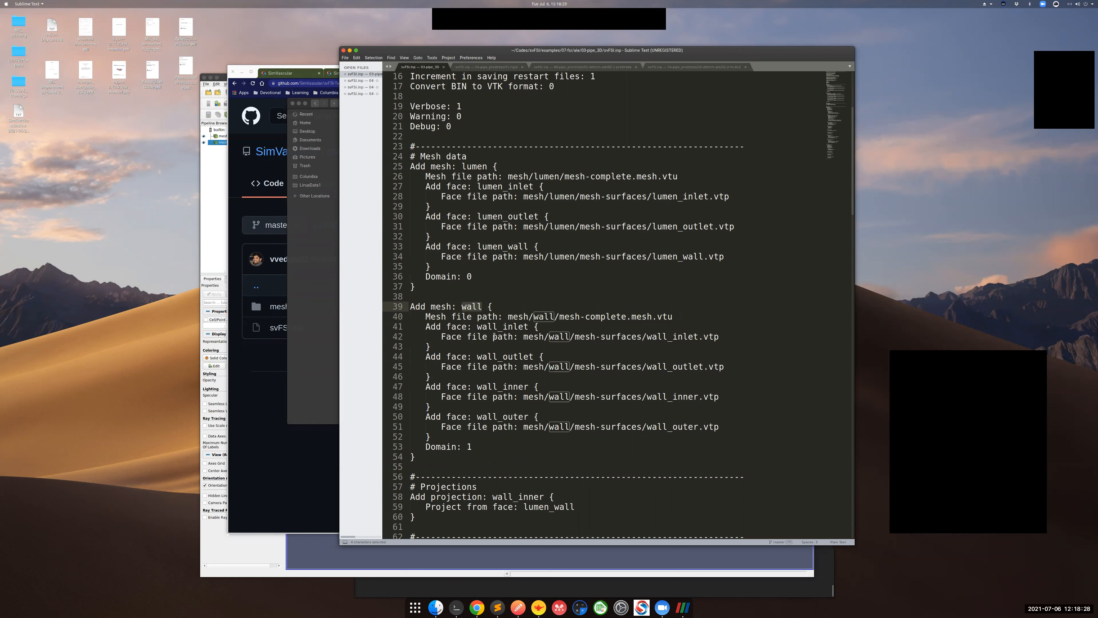
Examine the lumen mesh's file path, face entries and domain number, and compare them with the wall mesh's entries
{"action": "left_click", "coordinate": [426, 176]}
{"action": "left_click_drag", "start_coordinate": [425, 176], "coordinate": [678, 176]}
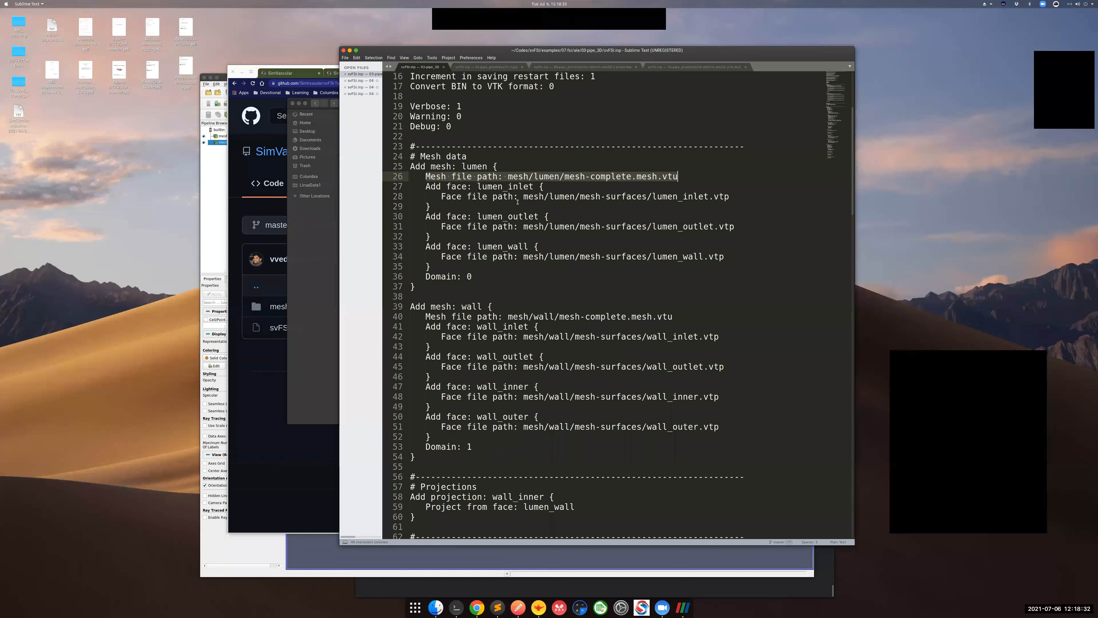
{"action": "left_click_drag", "start_coordinate": [426, 186], "coordinate": [425, 277]}
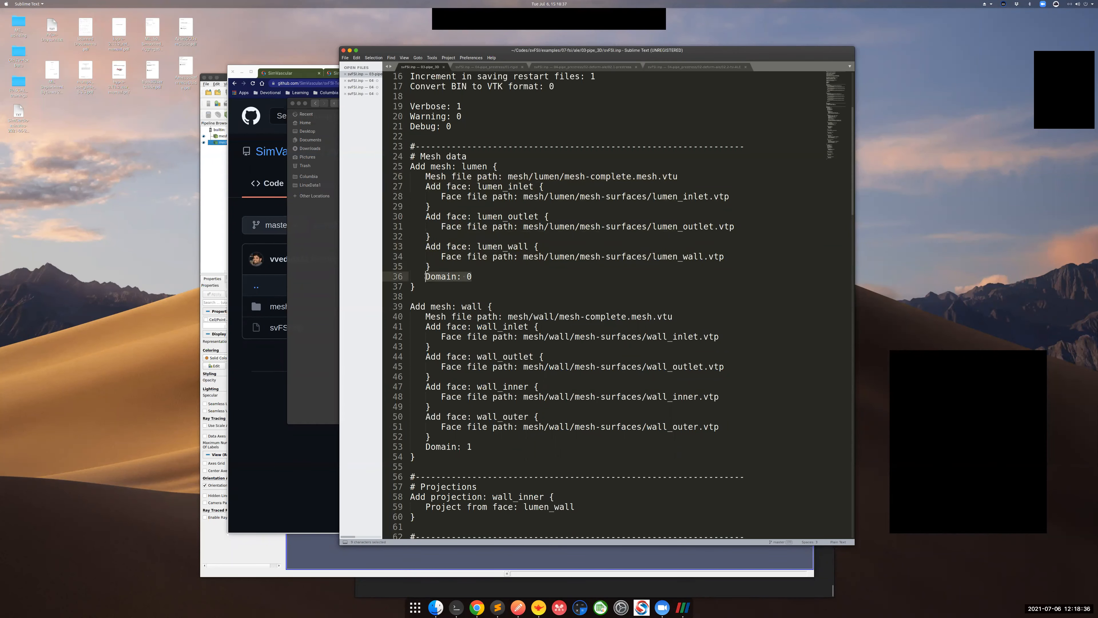
{"action": "left_click", "coordinate": [486, 277]}
{"action": "left_click_drag", "start_coordinate": [426, 277], "coordinate": [474, 276]}
{"action": "left_click", "coordinate": [480, 277]}
{"action": "left_click", "coordinate": [463, 308]}
{"action": "left_click", "coordinate": [481, 452]}
Examine the Projections section and trace its lumen_wall and wall_inner names back to the face definitions of both meshes
{"action": "scroll", "coordinate": [492, 415], "scroll_direction": "down", "scroll_amount": 4}
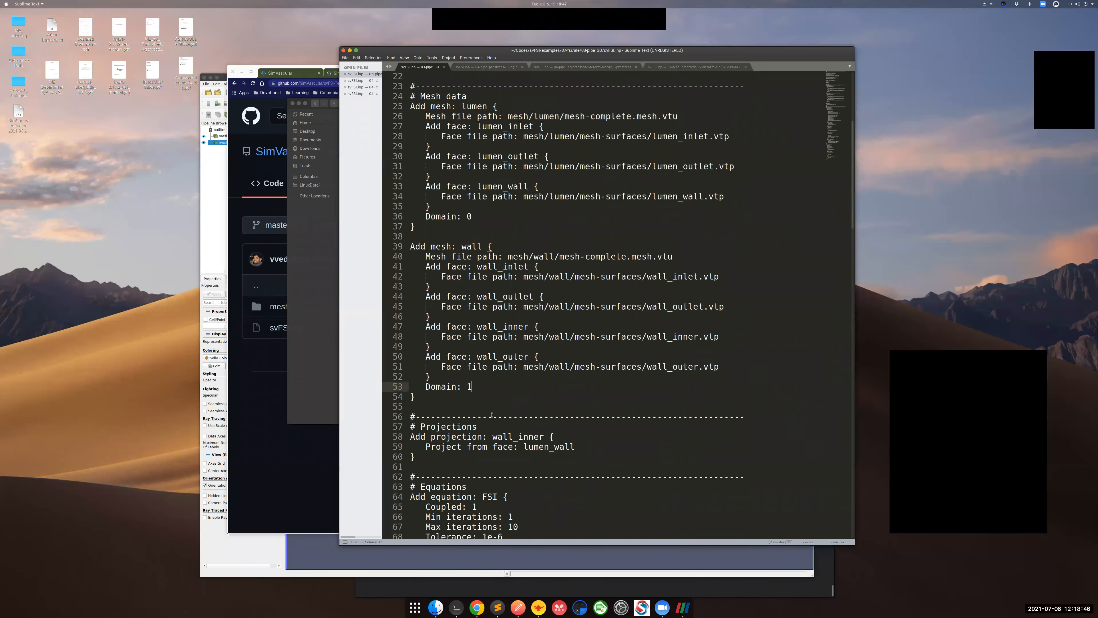
{"action": "left_click", "coordinate": [445, 396]}
{"action": "left_click_drag", "start_coordinate": [445, 396], "coordinate": [409, 371]}
{"action": "left_click", "coordinate": [444, 367]}
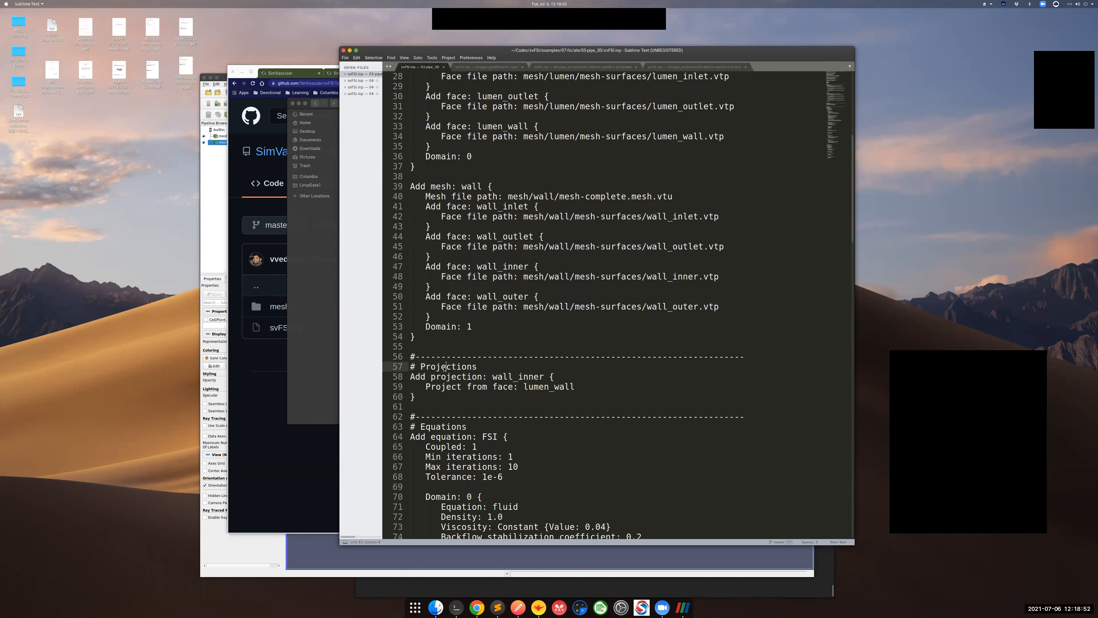
{"action": "scroll", "coordinate": [537, 246], "scroll_direction": "up", "scroll_amount": 2}
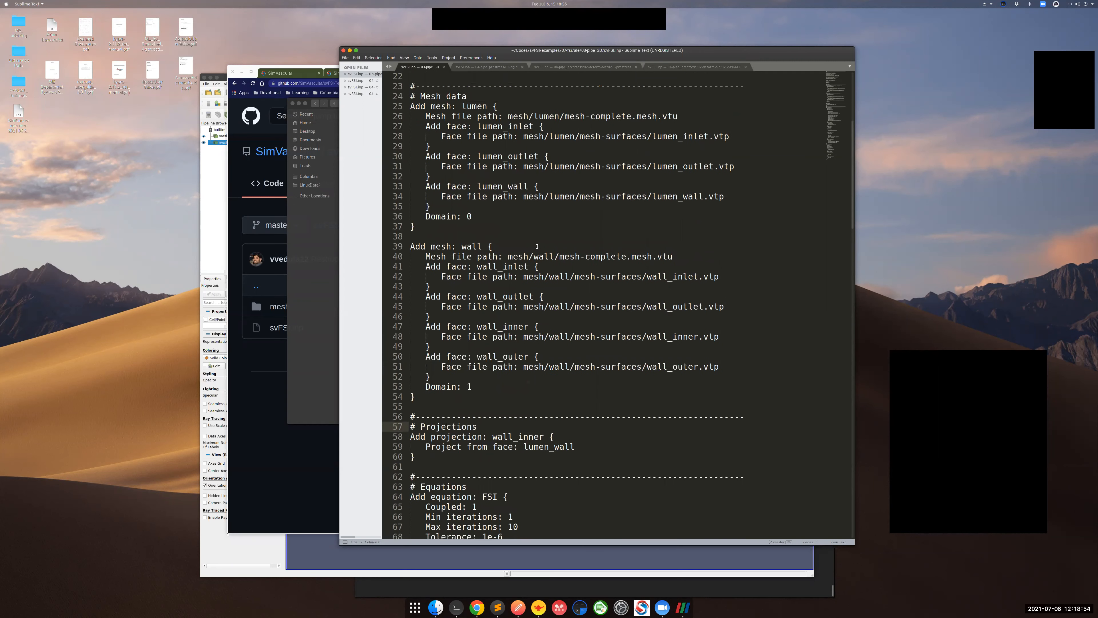
{"action": "left_click_drag", "start_coordinate": [477, 186], "coordinate": [528, 186]}
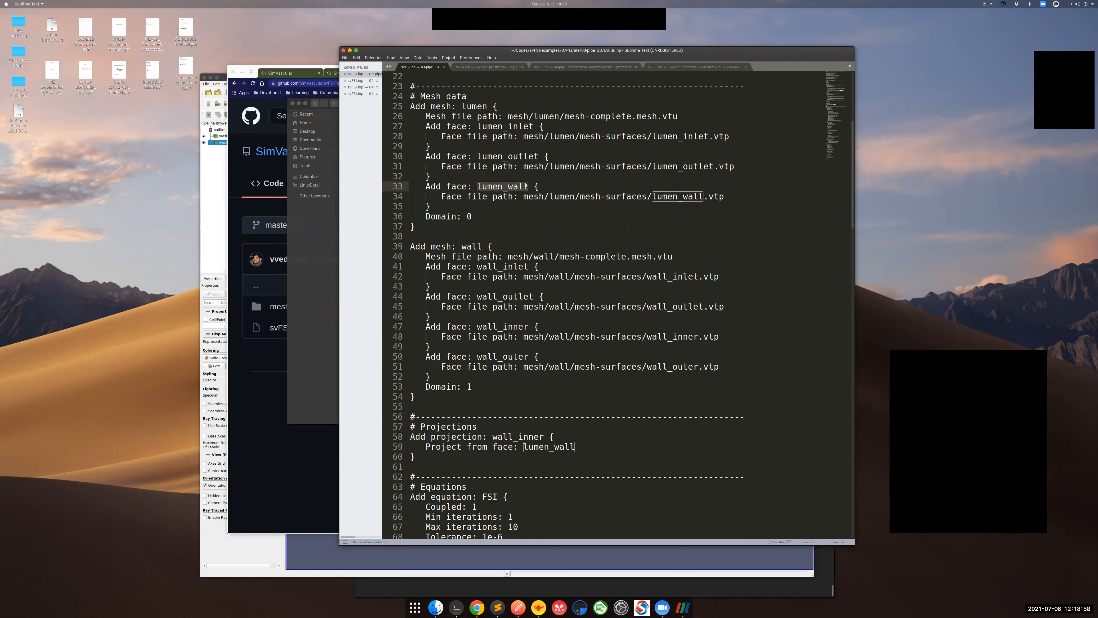
{"action": "left_click_drag", "start_coordinate": [477, 326], "coordinate": [528, 326]}
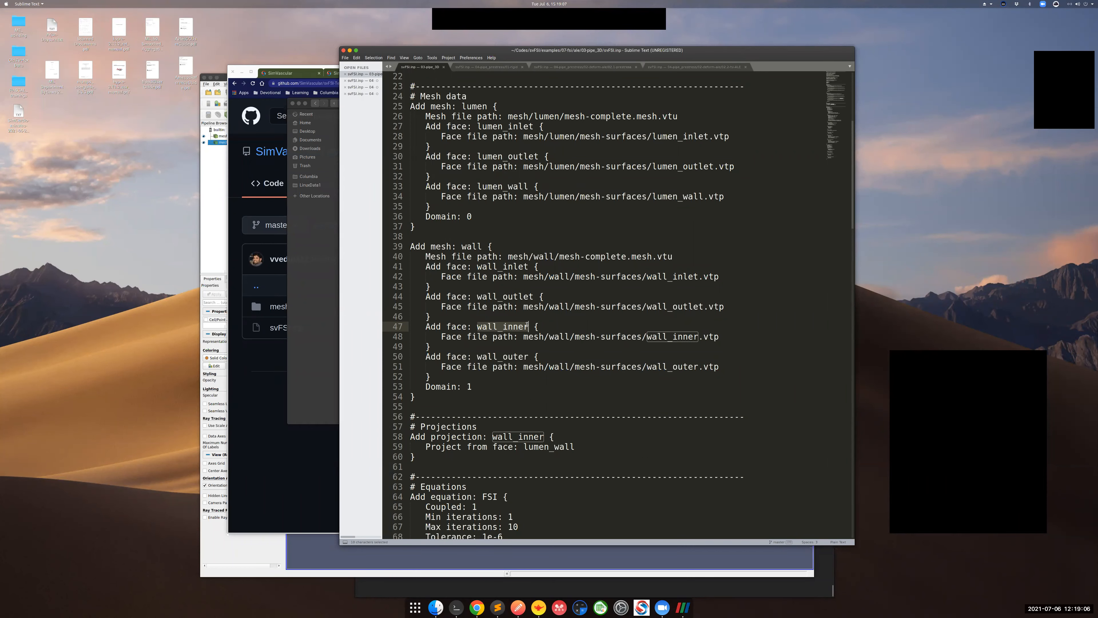
{"action": "left_click", "coordinate": [524, 337]}
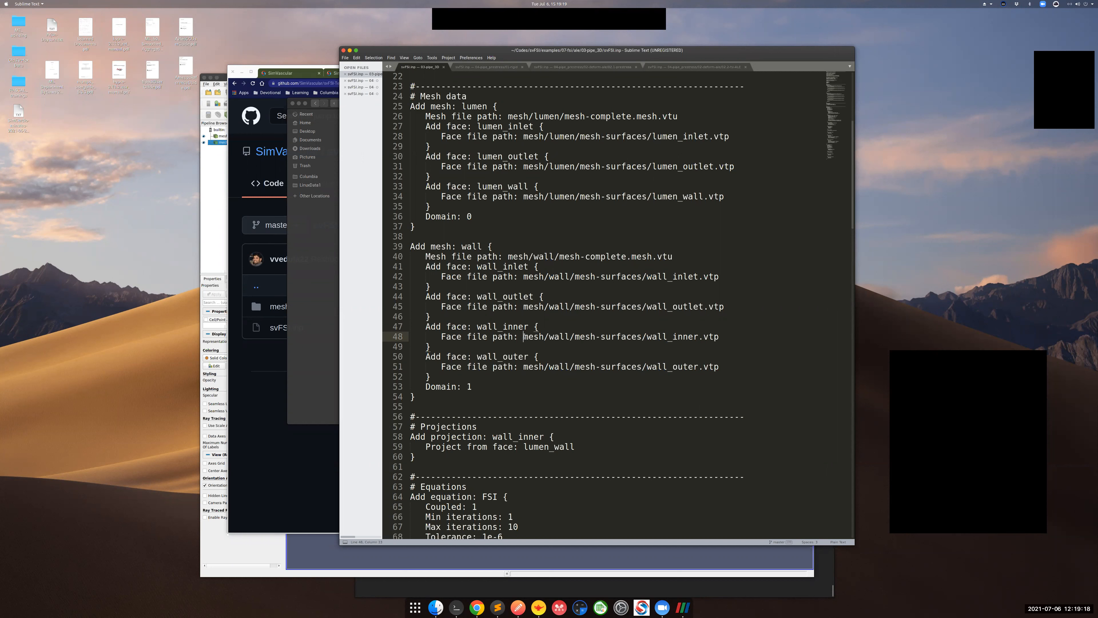
Highlight the wall_inner projection block, and recheck the wall_inner and lumen_wall faces that it couples
{"action": "mouse_move", "coordinate": [417, 457]}
{"action": "left_mouse_down"}
{"action": "mouse_move", "coordinate": [407, 431]}
{"action": "mouse_move", "coordinate": [416, 455]}
{"action": "left_mouse_up"}
{"action": "left_click", "coordinate": [427, 444]}
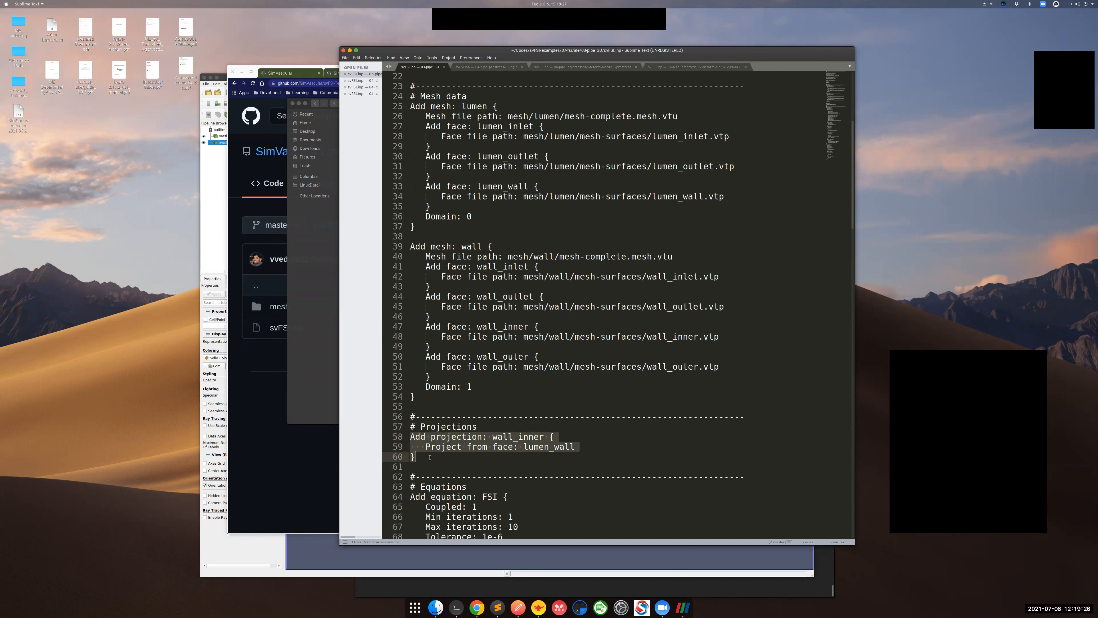
{"action": "left_click", "coordinate": [429, 457]}
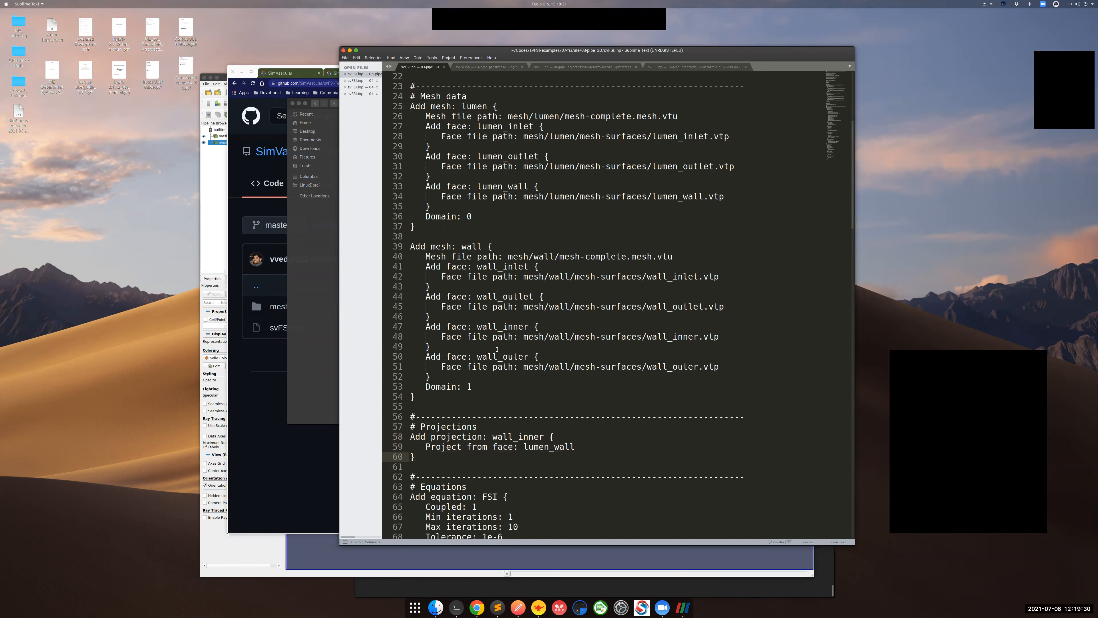
{"action": "left_click_drag", "start_coordinate": [477, 327], "coordinate": [526, 327]}
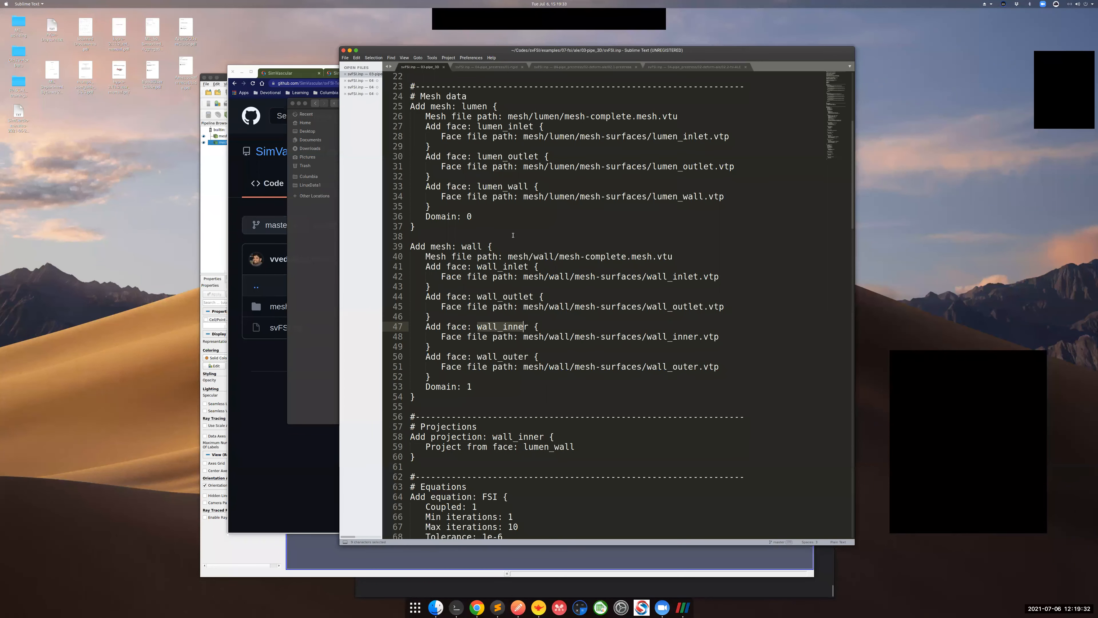
{"action": "left_click_drag", "start_coordinate": [478, 186], "coordinate": [528, 186]}
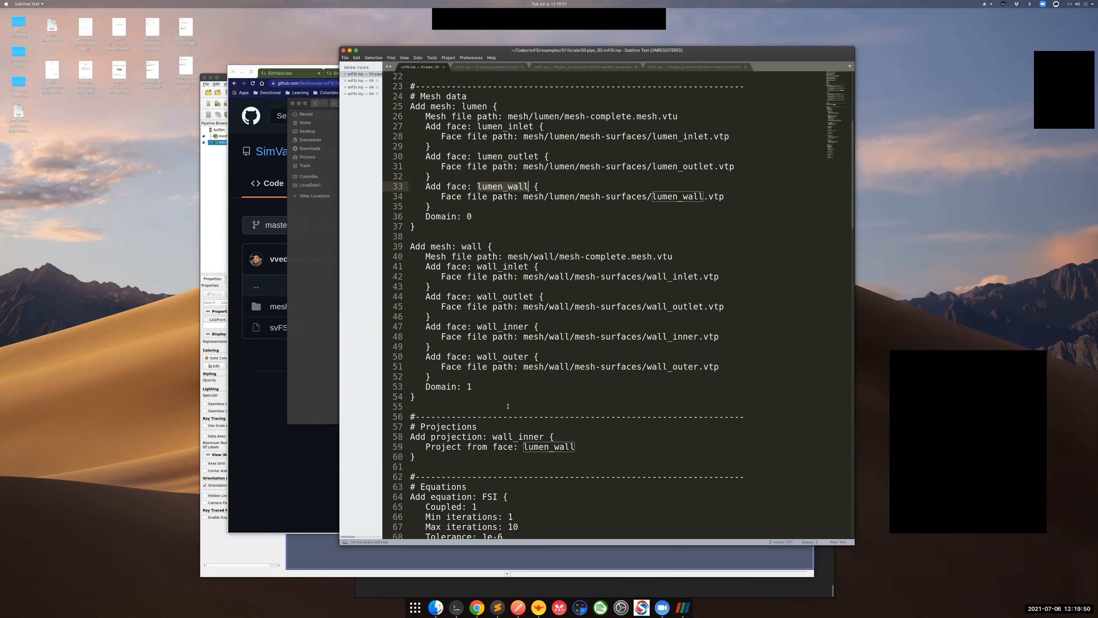
Examine the start of the Equations section, highlighting the FSI equation name and its Coupled setting
{"action": "scroll", "coordinate": [506, 408], "scroll_direction": "down", "scroll_amount": 5}
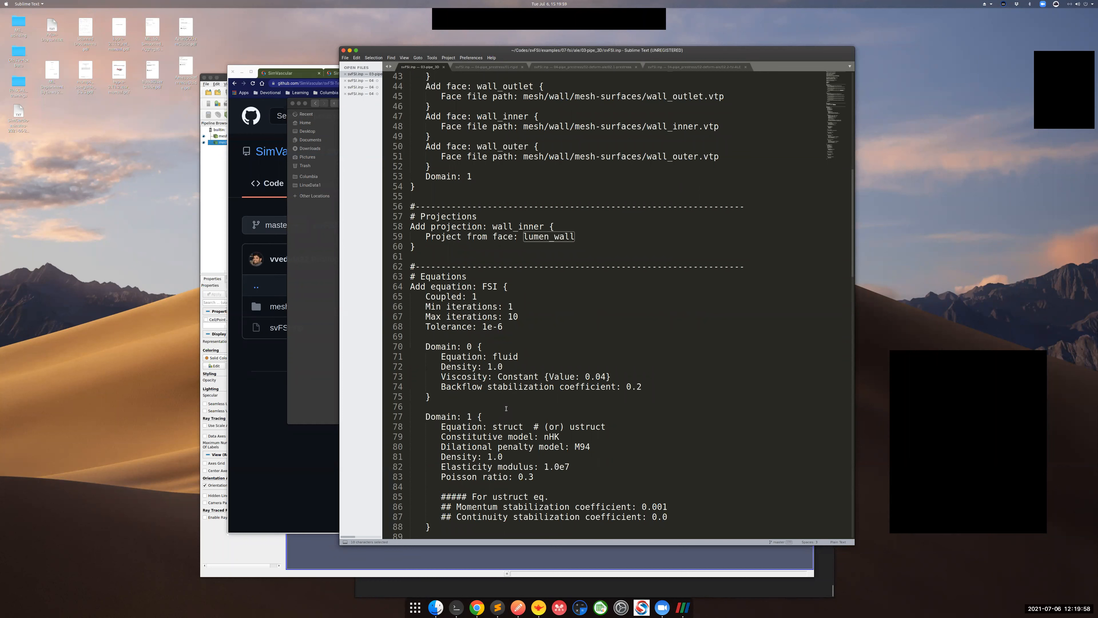
{"action": "scroll", "coordinate": [506, 408], "scroll_direction": "down", "scroll_amount": 3}
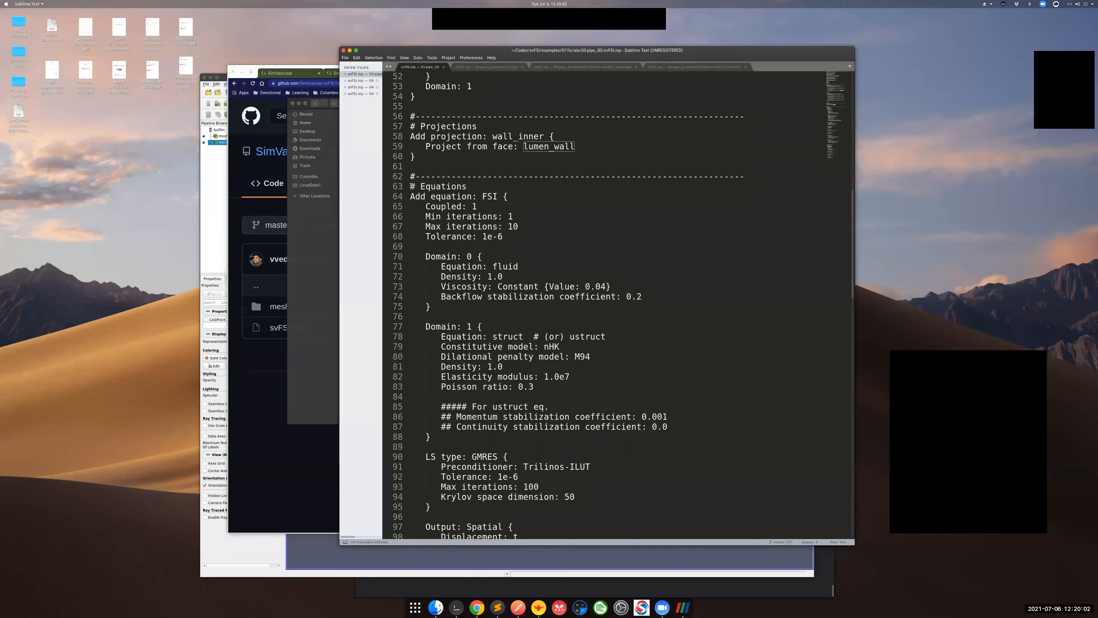
{"action": "left_click_drag", "start_coordinate": [483, 196], "coordinate": [495, 197]}
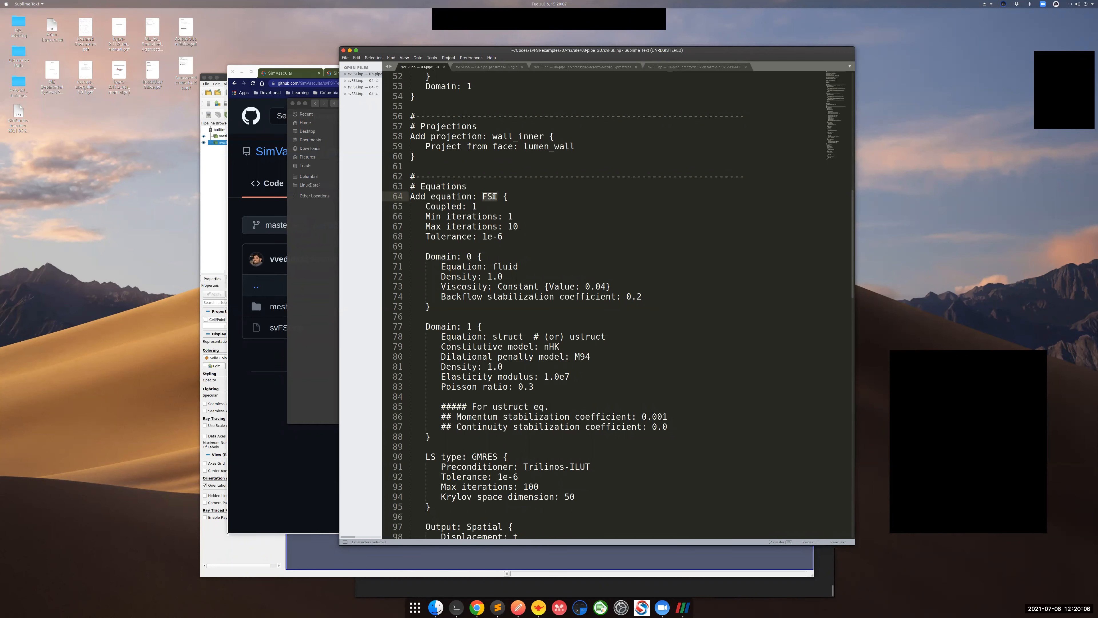
{"action": "left_click", "coordinate": [488, 197]}
{"action": "left_click", "coordinate": [488, 206]}
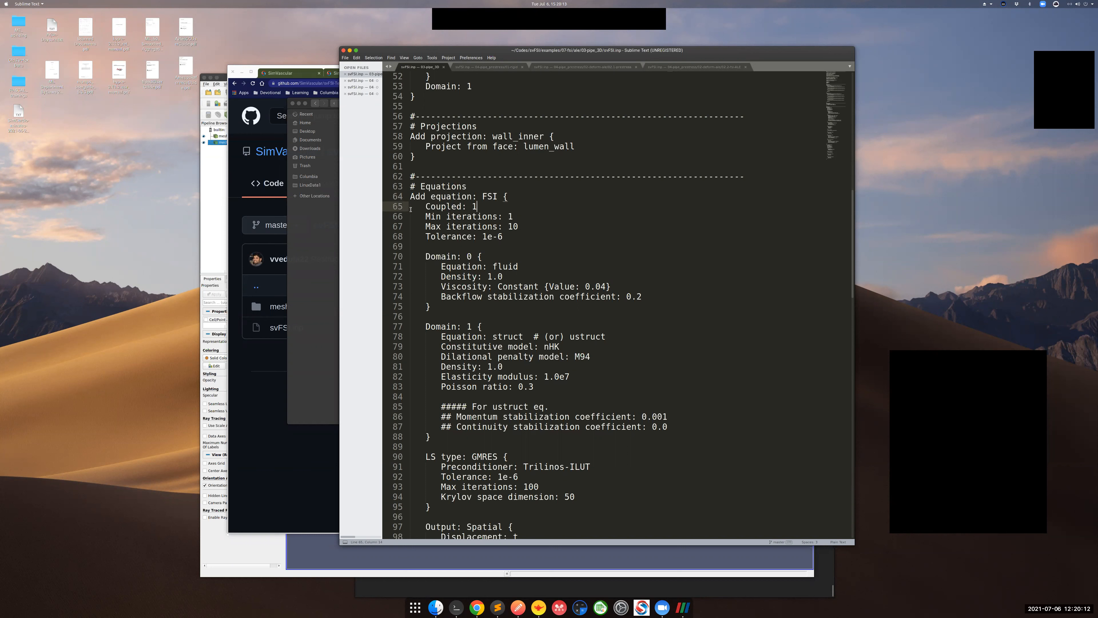
{"action": "left_click_drag", "start_coordinate": [409, 206], "coordinate": [473, 208]}
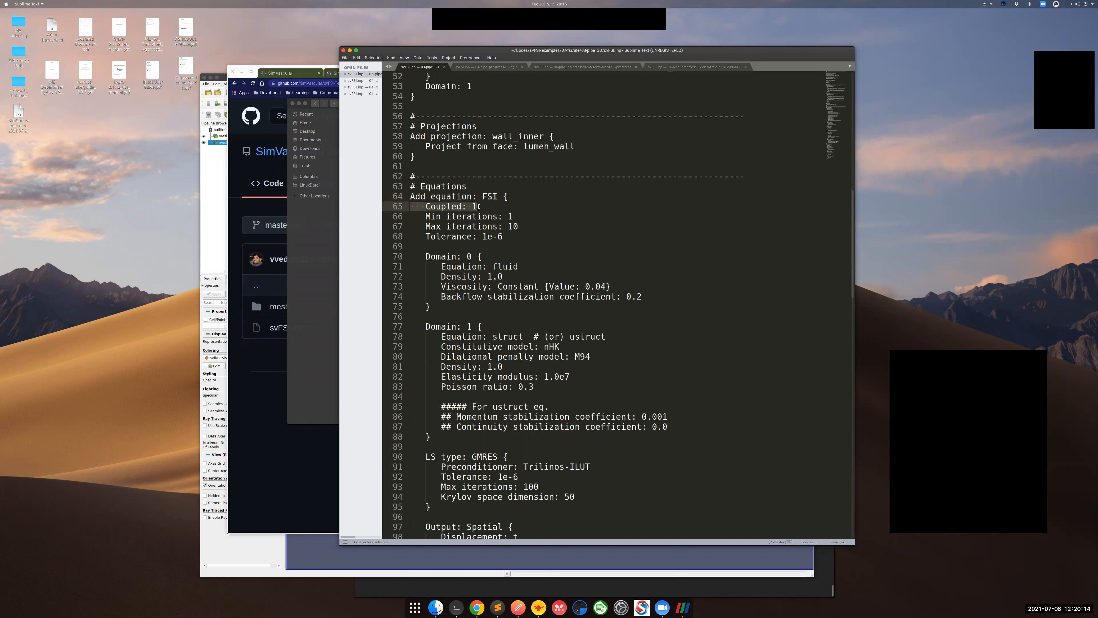
{"action": "left_click", "coordinate": [478, 207]}
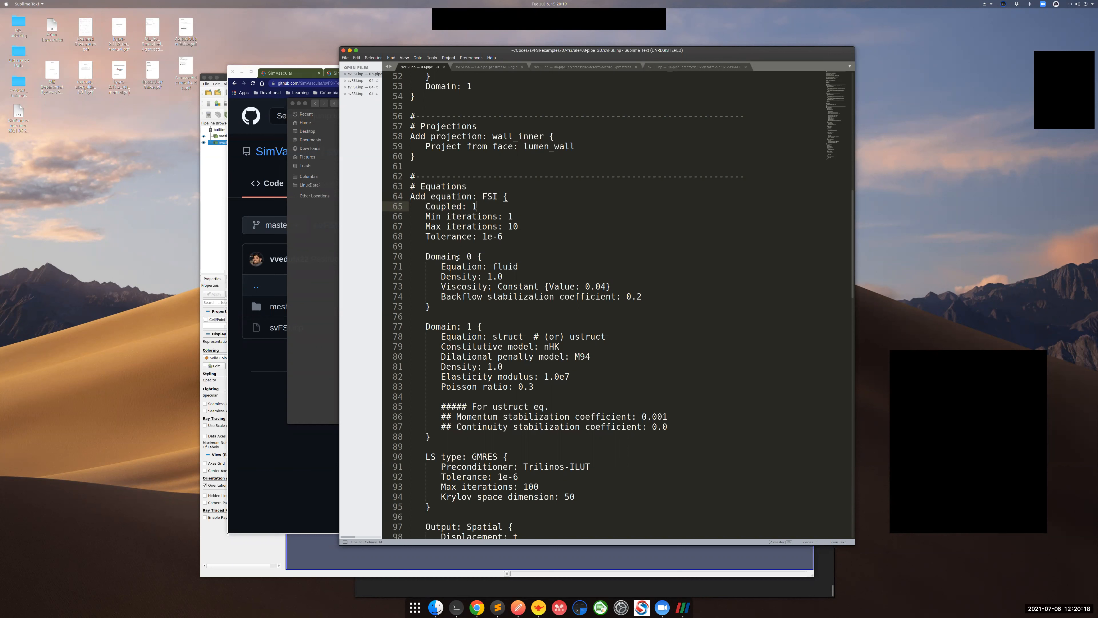
Highlight the FSI equation name, and locate and highlight the separate mesh equation near the end of the file
{"action": "double_click", "coordinate": [488, 197]}
{"action": "scroll", "coordinate": [526, 328], "scroll_direction": "down", "scroll_amount": 19}
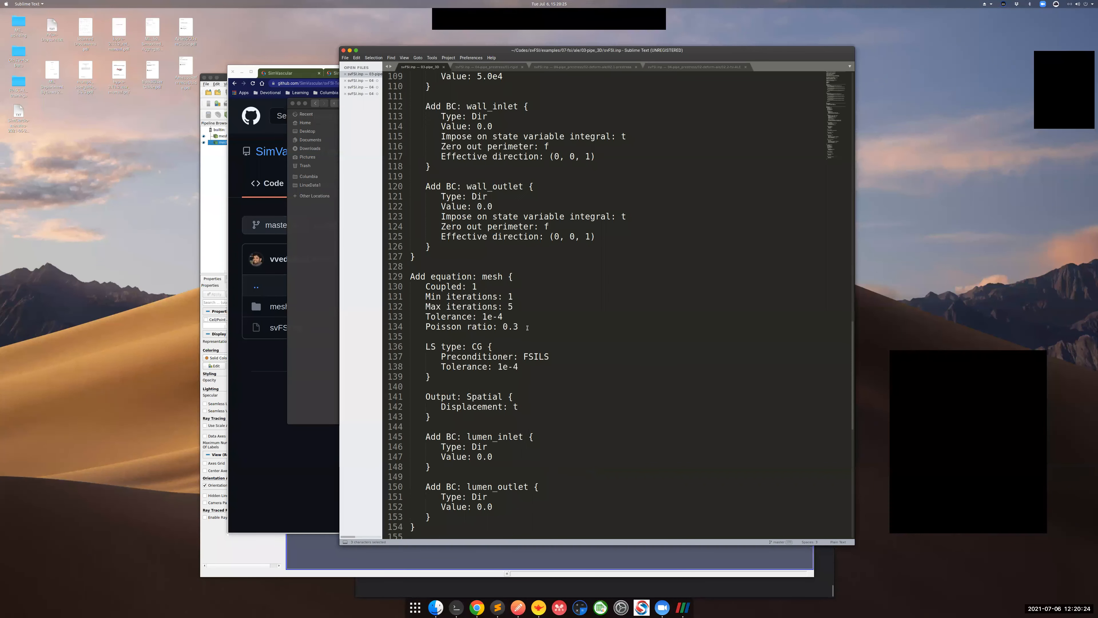
{"action": "left_click_drag", "start_coordinate": [411, 277], "coordinate": [501, 272]}
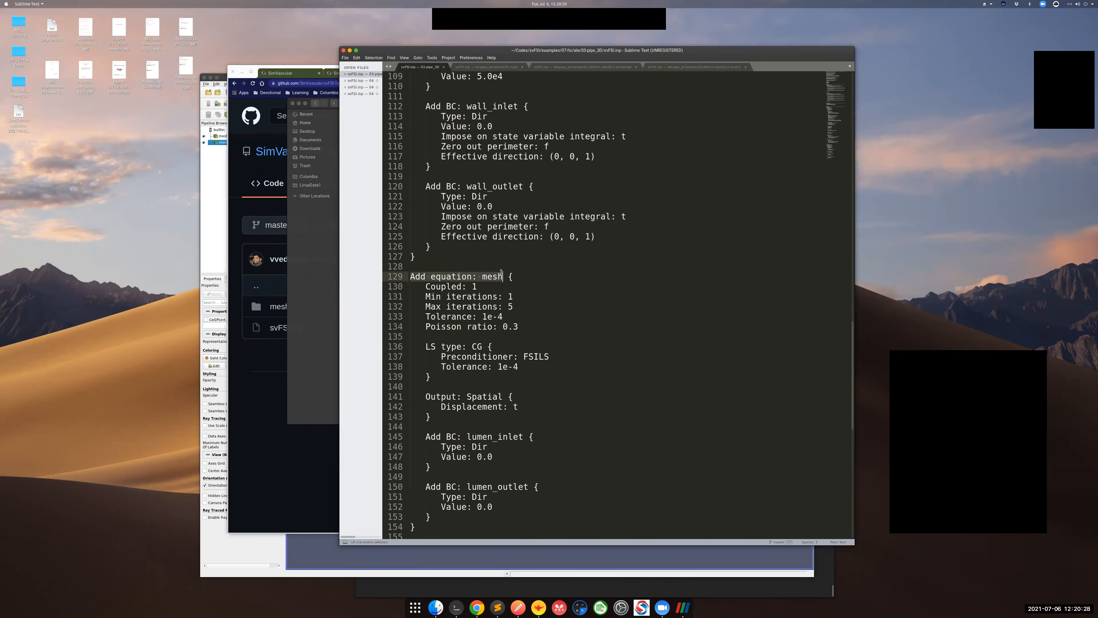
{"action": "left_click", "coordinate": [495, 285]}
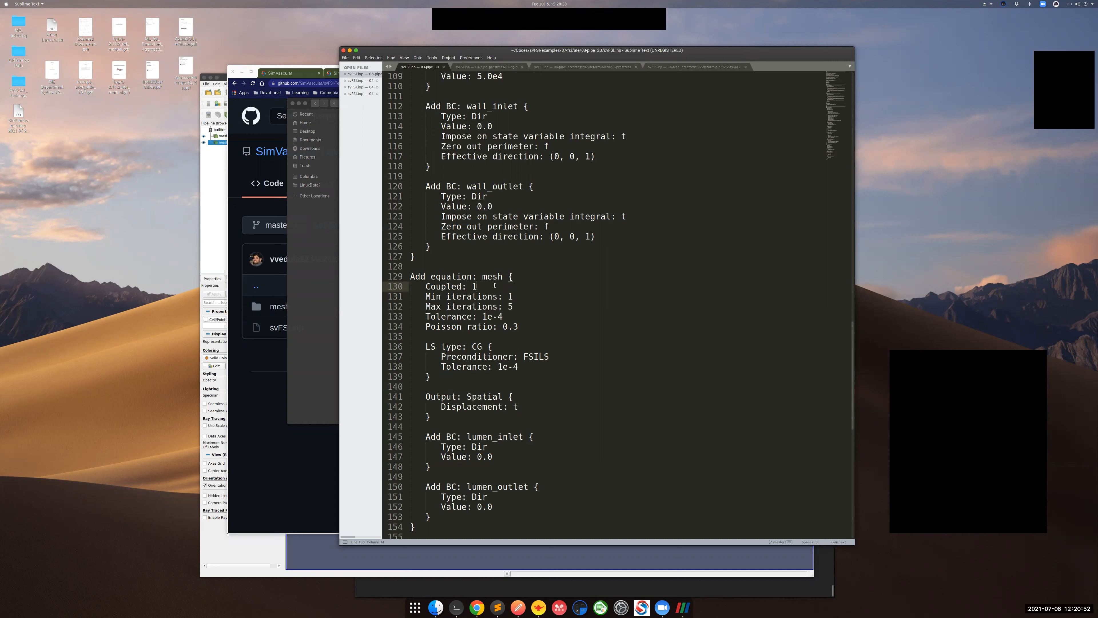
{"action": "left_click_drag", "start_coordinate": [483, 276], "coordinate": [501, 275]}
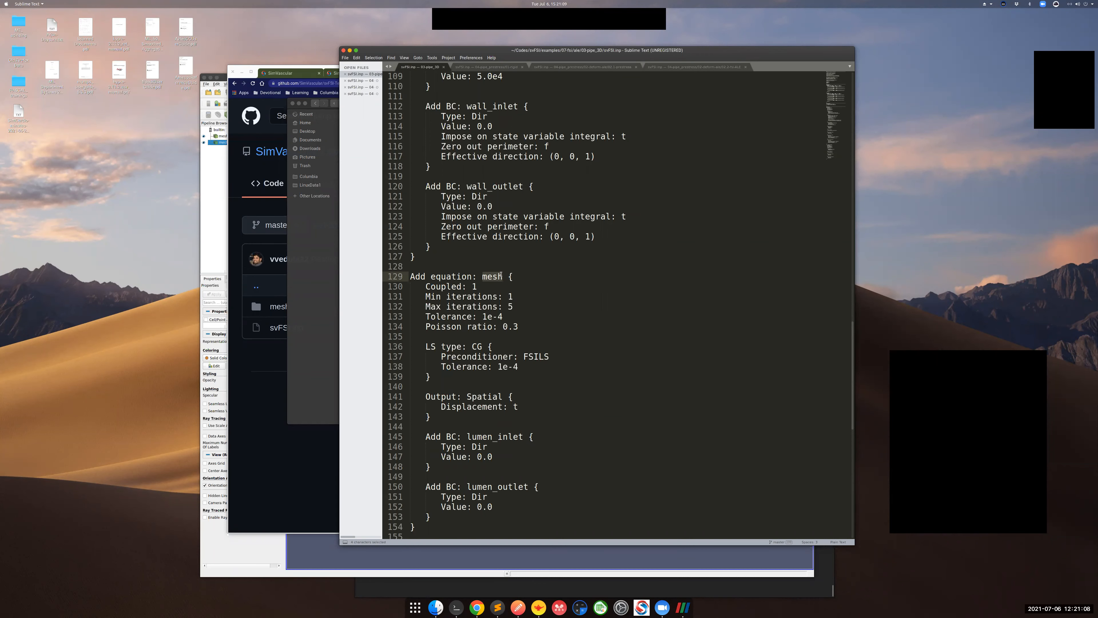
Compare the FSI and mesh equation blocks, highlighting each equation's name and looking through the settings between them
{"action": "scroll", "coordinate": [501, 275], "scroll_direction": "up", "scroll_amount": 20}
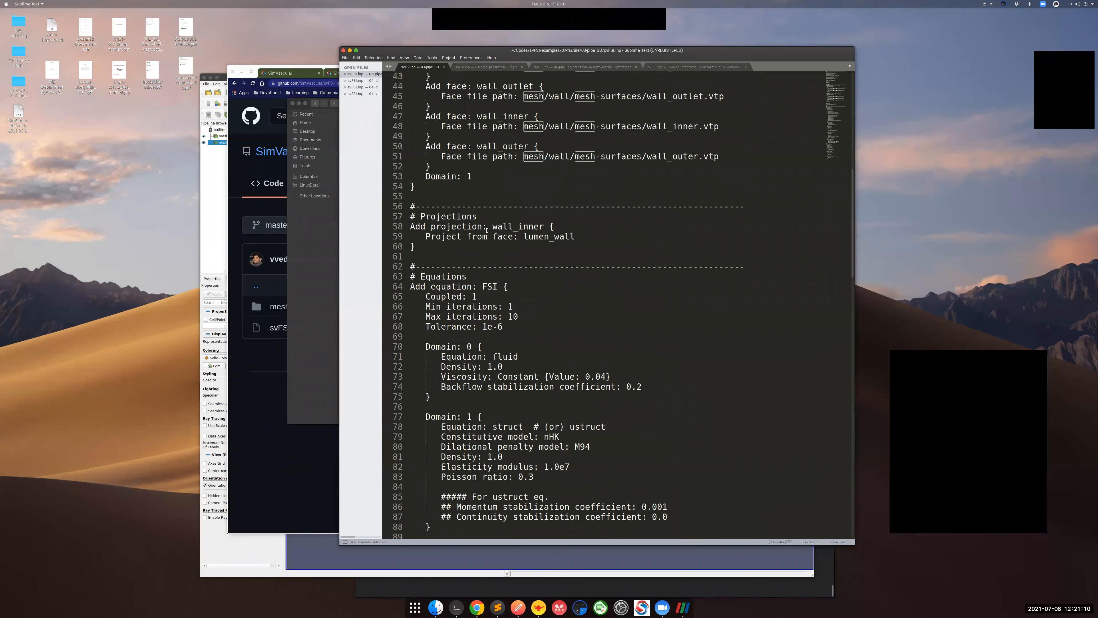
{"action": "left_click_drag", "start_coordinate": [482, 286], "coordinate": [497, 286]}
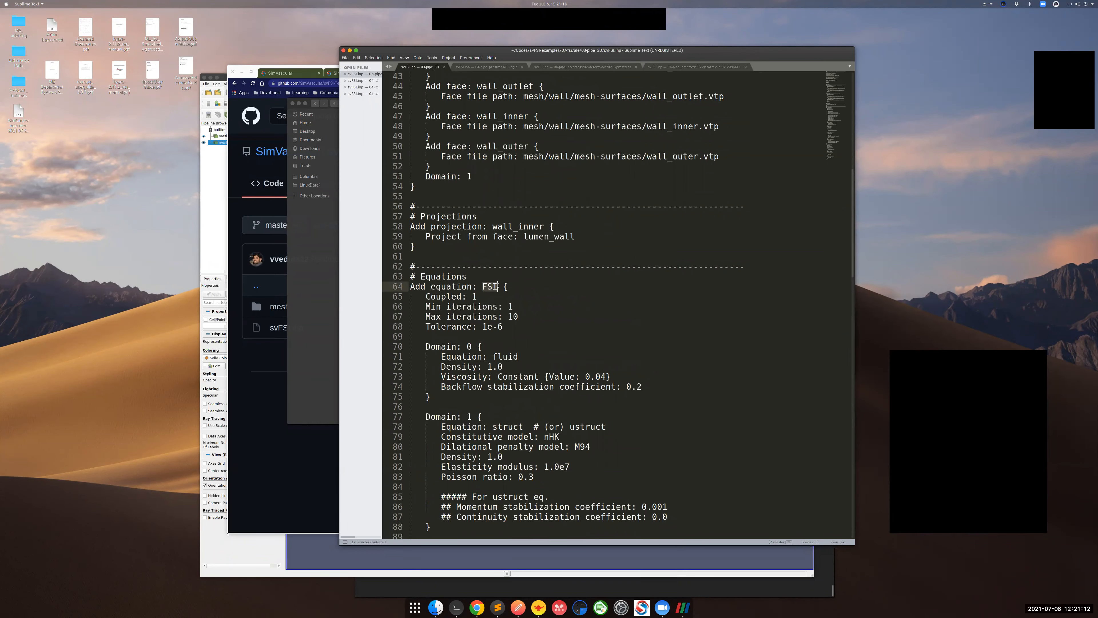
{"action": "scroll", "coordinate": [493, 284], "scroll_direction": "down", "scroll_amount": 20}
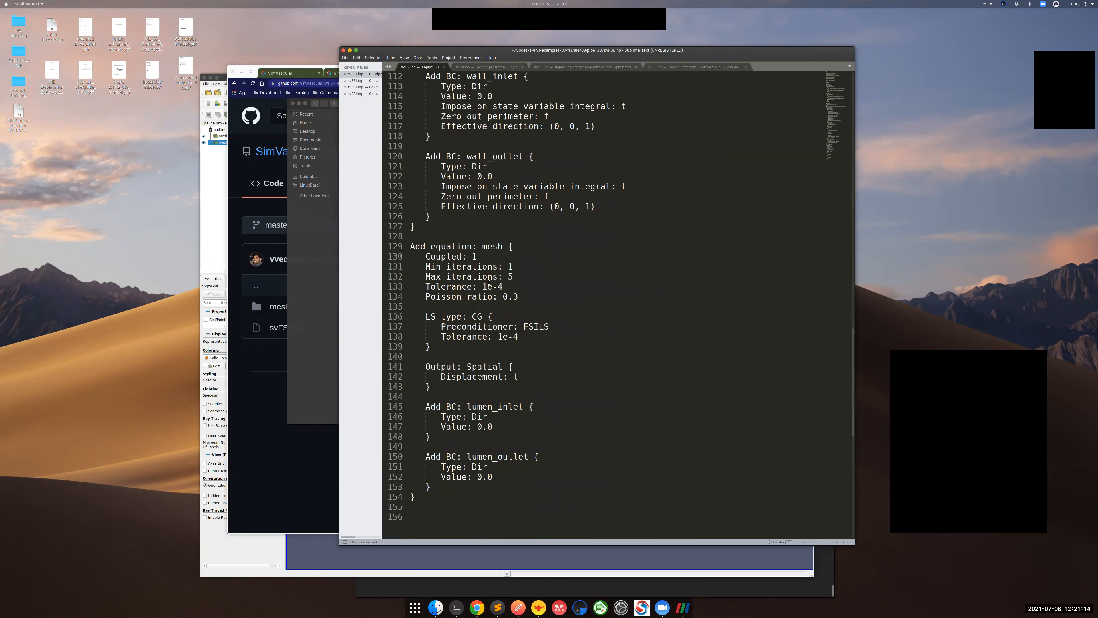
{"action": "left_click_drag", "start_coordinate": [482, 247], "coordinate": [502, 247]}
{"action": "scroll", "coordinate": [521, 329], "scroll_direction": "up", "scroll_amount": 8}
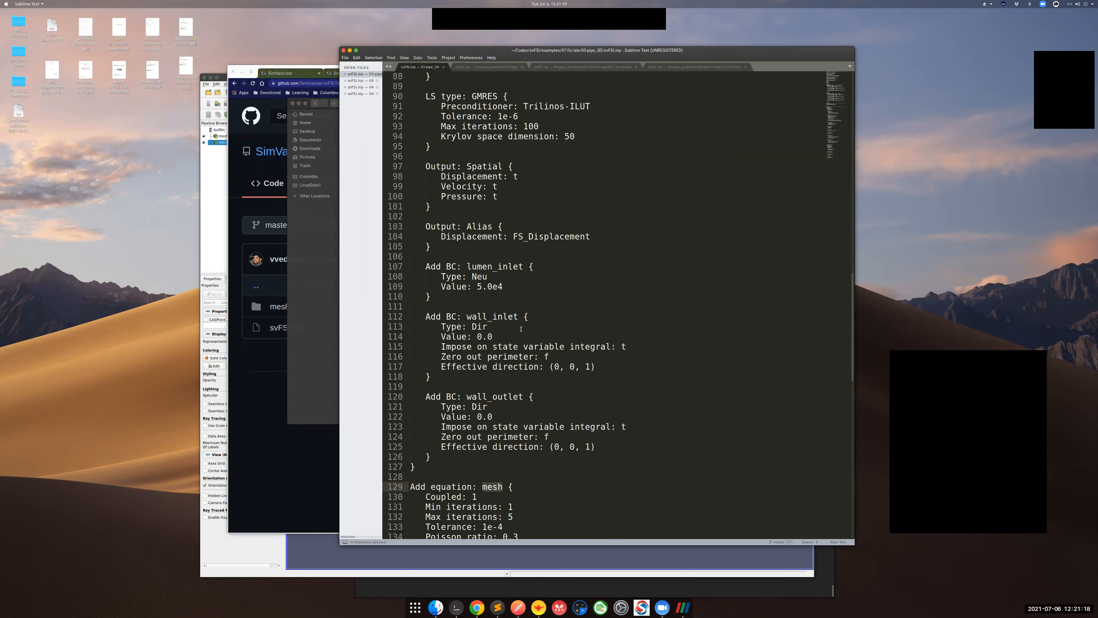
{"action": "scroll", "coordinate": [521, 329], "scroll_direction": "up", "scroll_amount": 6}
{"action": "scroll", "coordinate": [521, 329], "scroll_direction": "up", "scroll_amount": 7}
{"action": "scroll", "coordinate": [521, 329], "scroll_direction": "down", "scroll_amount": 16}
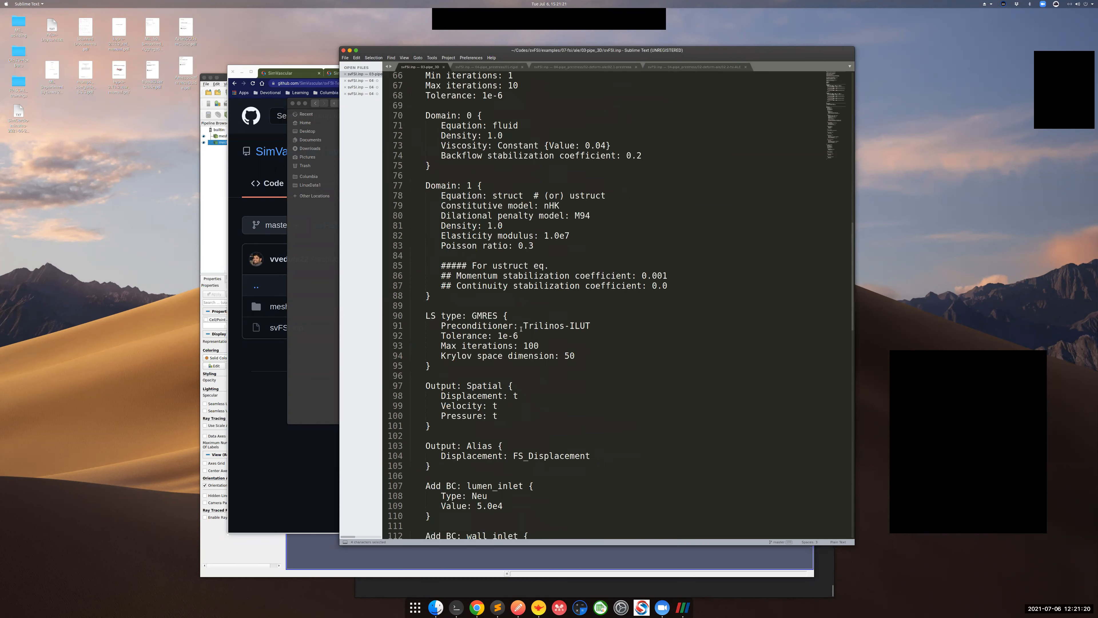
{"action": "scroll", "coordinate": [522, 329], "scroll_direction": "up", "scroll_amount": 18}
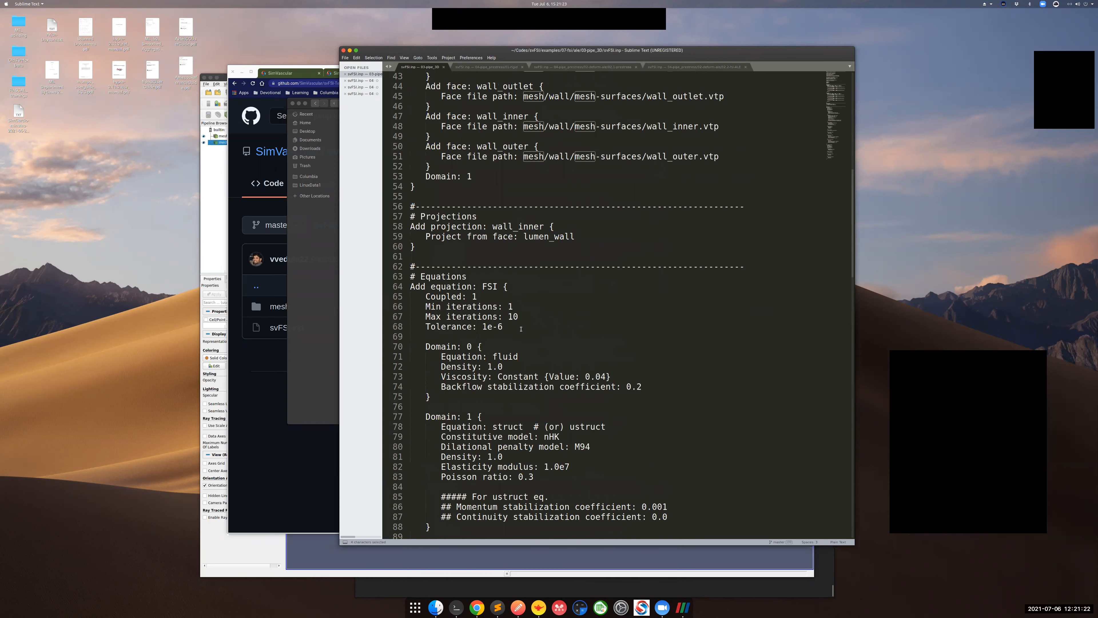
Highlight the Coupled setting of the FSI equation and examine its value
{"action": "left_click", "coordinate": [497, 298]}
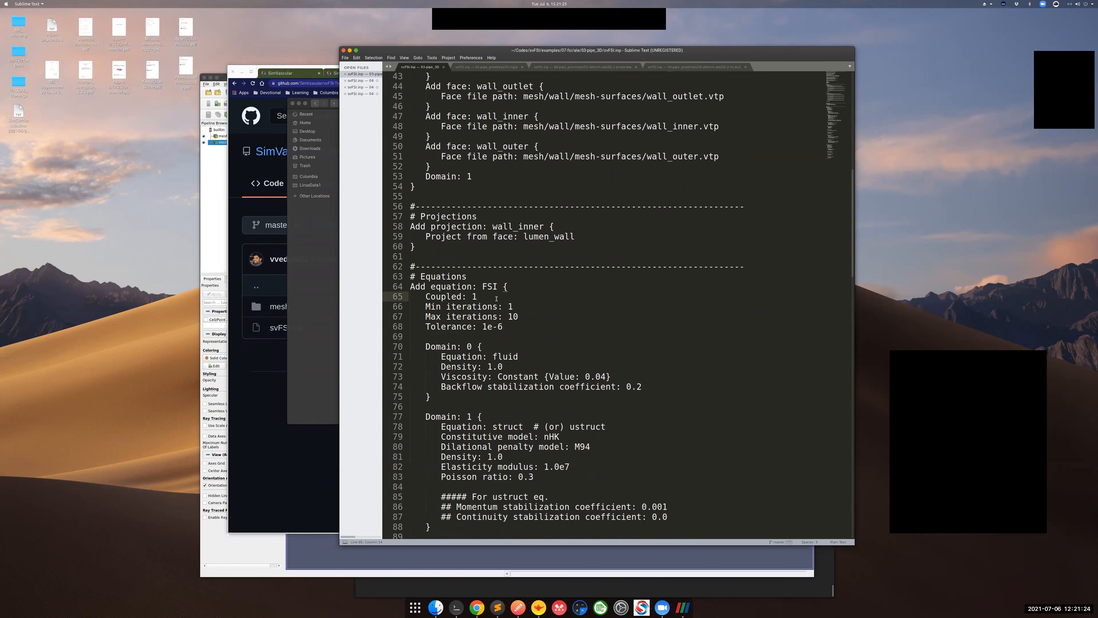
{"action": "left_click_drag", "start_coordinate": [425, 297], "coordinate": [475, 295]}
{"action": "left_click", "coordinate": [478, 295]}
{"action": "double_click", "coordinate": [477, 296]}
{"action": "left_click", "coordinate": [479, 295]}
{"action": "left_click", "coordinate": [427, 296]}
Highlight the FSI equation's minimum iterations, maximum iterations and tolerance, and examine each of these lines
{"action": "left_click", "coordinate": [519, 324]}
{"action": "left_click_drag", "start_coordinate": [519, 324], "coordinate": [408, 303]}
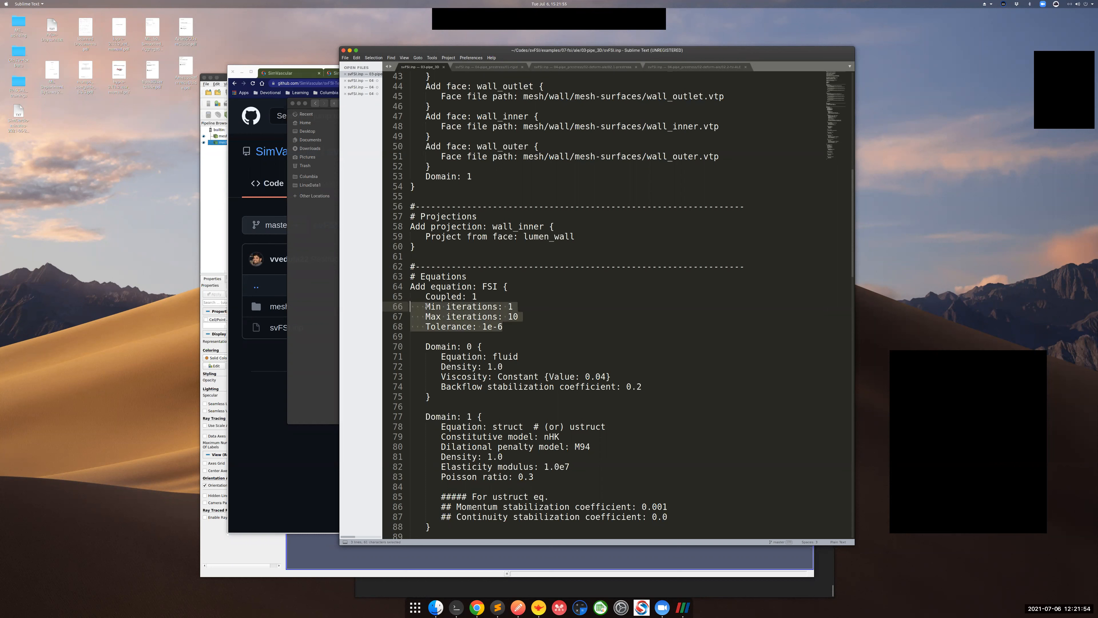
{"action": "left_click", "coordinate": [450, 306]}
{"action": "left_click", "coordinate": [450, 316]}
{"action": "left_click", "coordinate": [424, 326]}
{"action": "left_click_drag", "start_coordinate": [424, 327], "coordinate": [502, 327]}
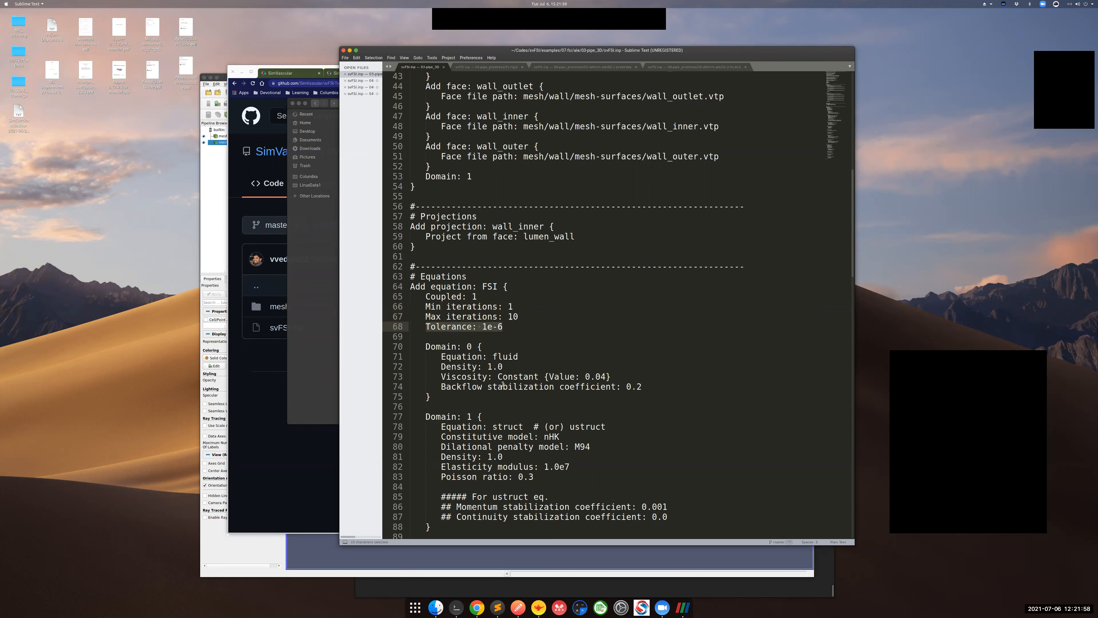
Review the Domain 0 fluid block, covering its equation, density, viscosity and backflow stabilization coefficient
{"action": "scroll", "coordinate": [471, 315], "scroll_direction": "down", "scroll_amount": 4}
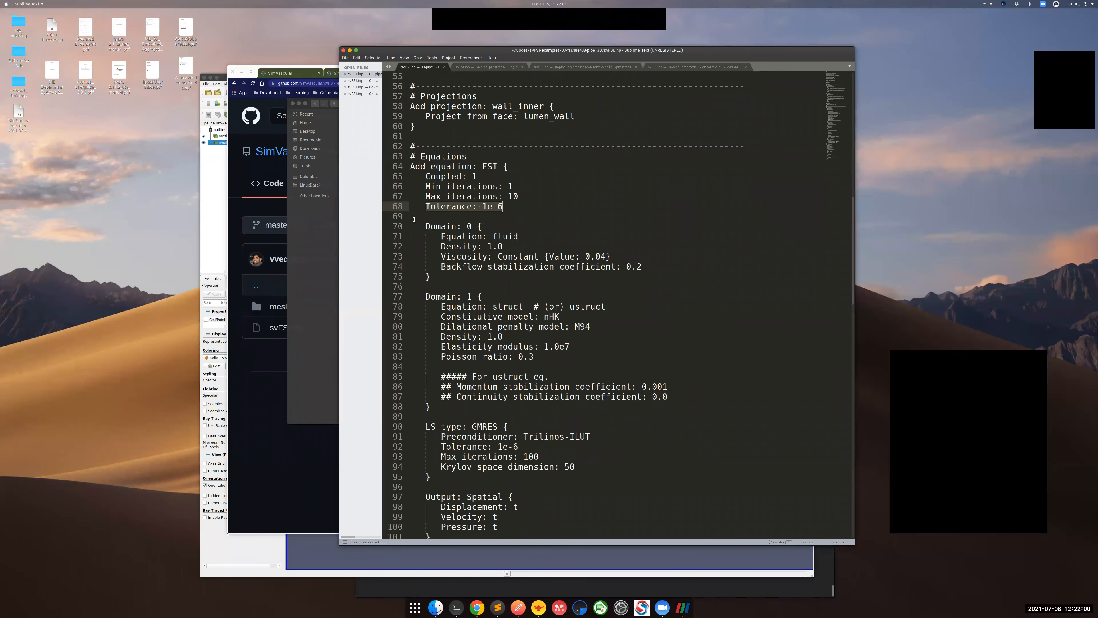
{"action": "left_click_drag", "start_coordinate": [410, 216], "coordinate": [410, 246]}
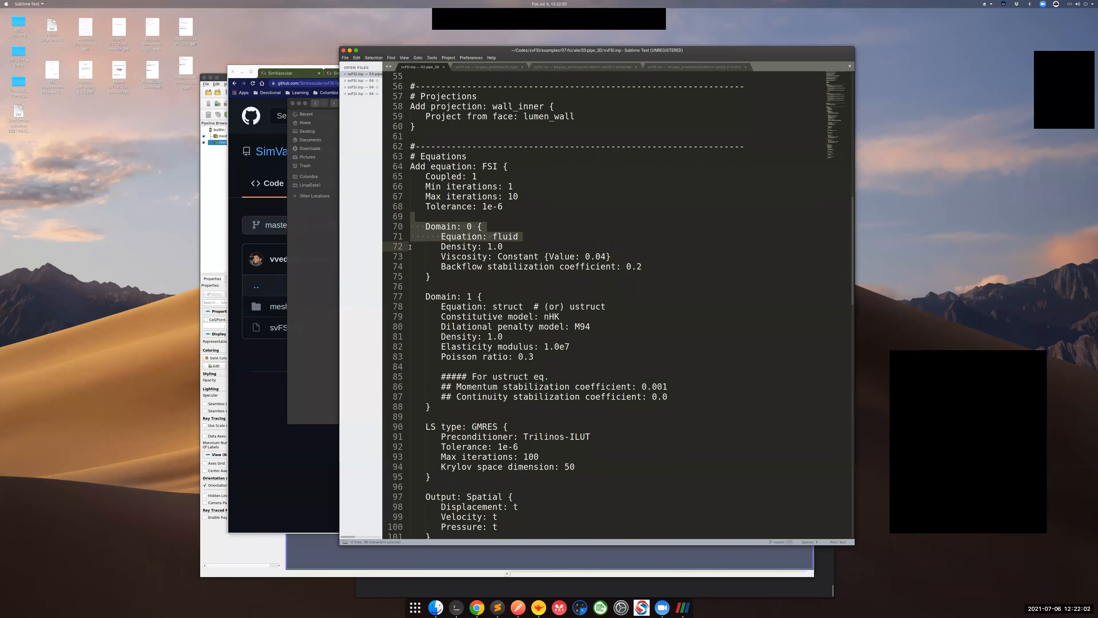
{"action": "left_click", "coordinate": [461, 237]}
{"action": "left_click", "coordinate": [471, 228]}
{"action": "left_click", "coordinate": [507, 236]}
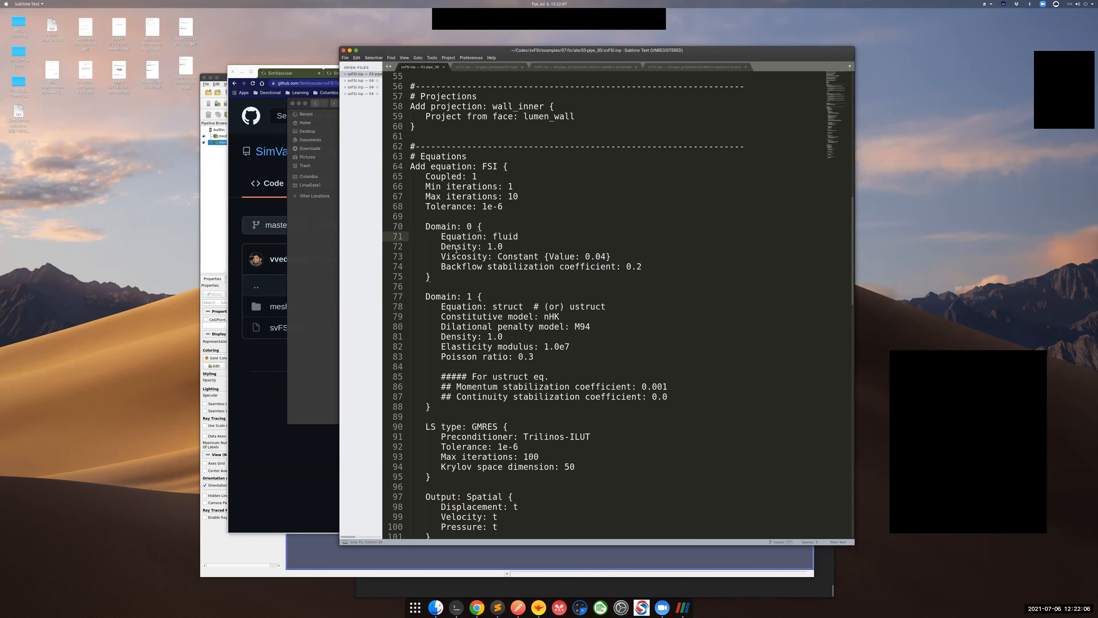
{"action": "left_click_drag", "start_coordinate": [442, 247], "coordinate": [537, 257]}
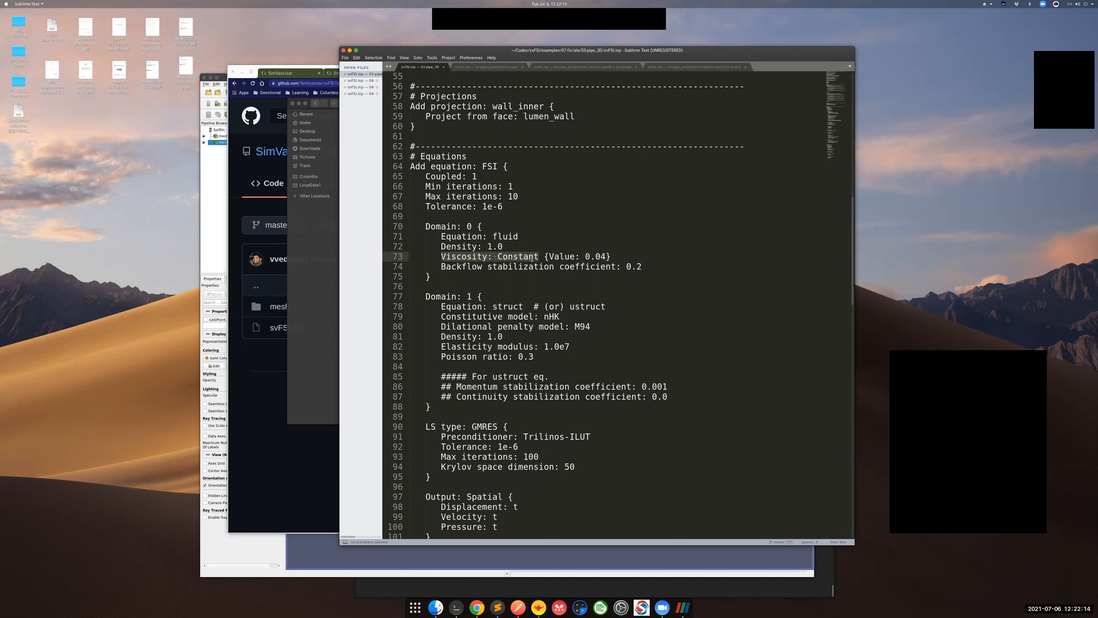
{"action": "left_click_drag", "start_coordinate": [441, 267], "coordinate": [581, 263]}
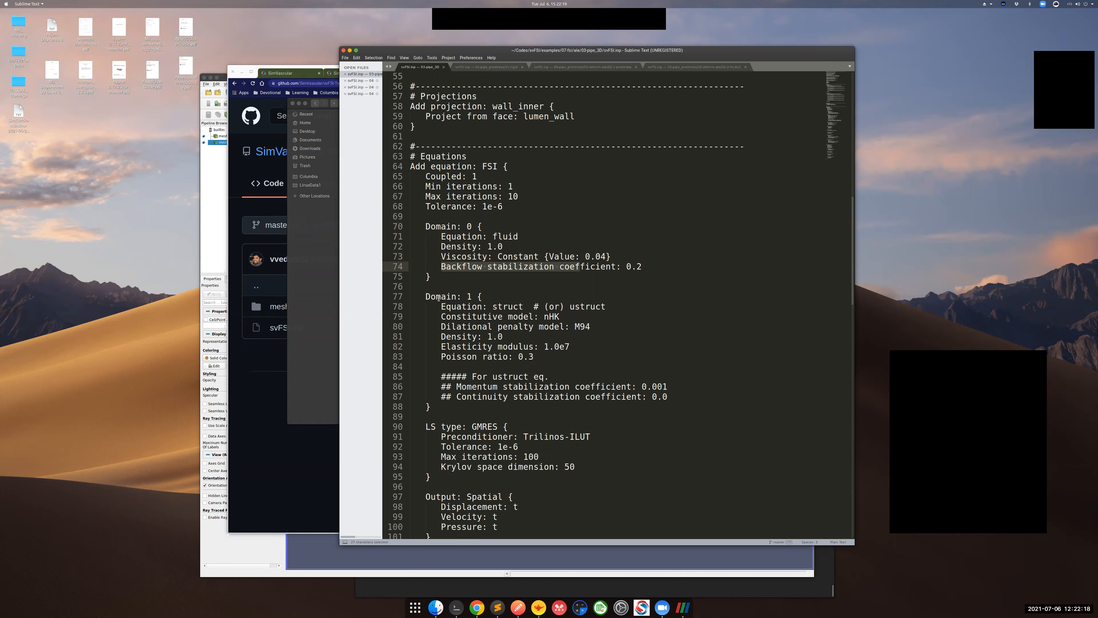
Check Domain 1 against the wall mesh's domain number and highlight its struct equation entry
{"action": "left_click_drag", "start_coordinate": [426, 297], "coordinate": [434, 306]}
{"action": "left_click", "coordinate": [455, 306]}
{"action": "scroll", "coordinate": [475, 298], "scroll_direction": "up", "scroll_amount": 8}
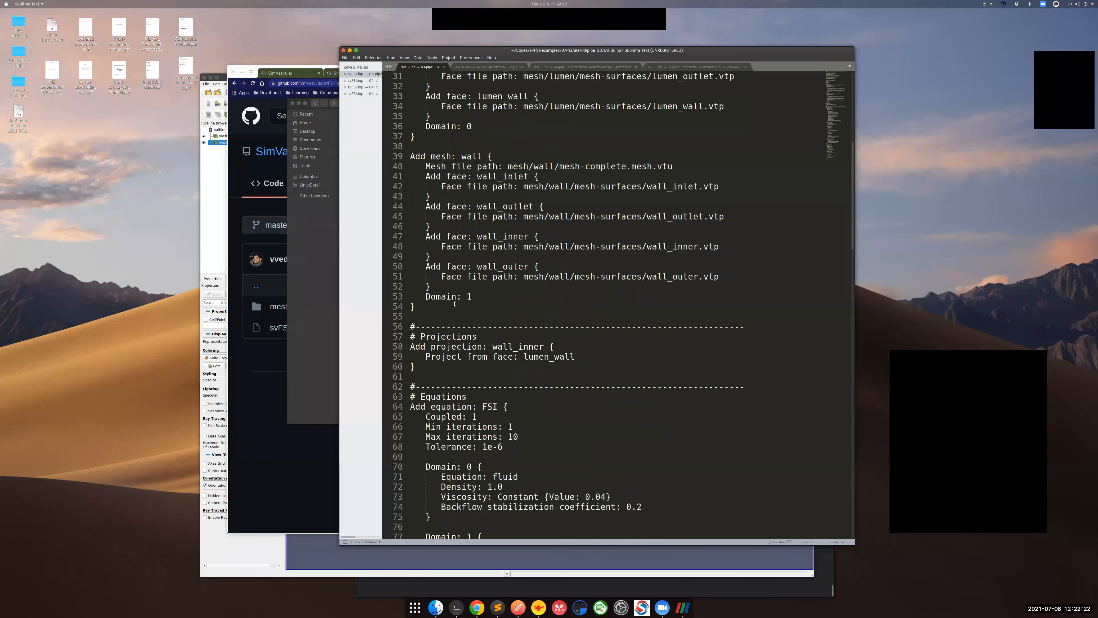
{"action": "left_click", "coordinate": [499, 290]}
{"action": "scroll", "coordinate": [499, 291], "scroll_direction": "down", "scroll_amount": 7}
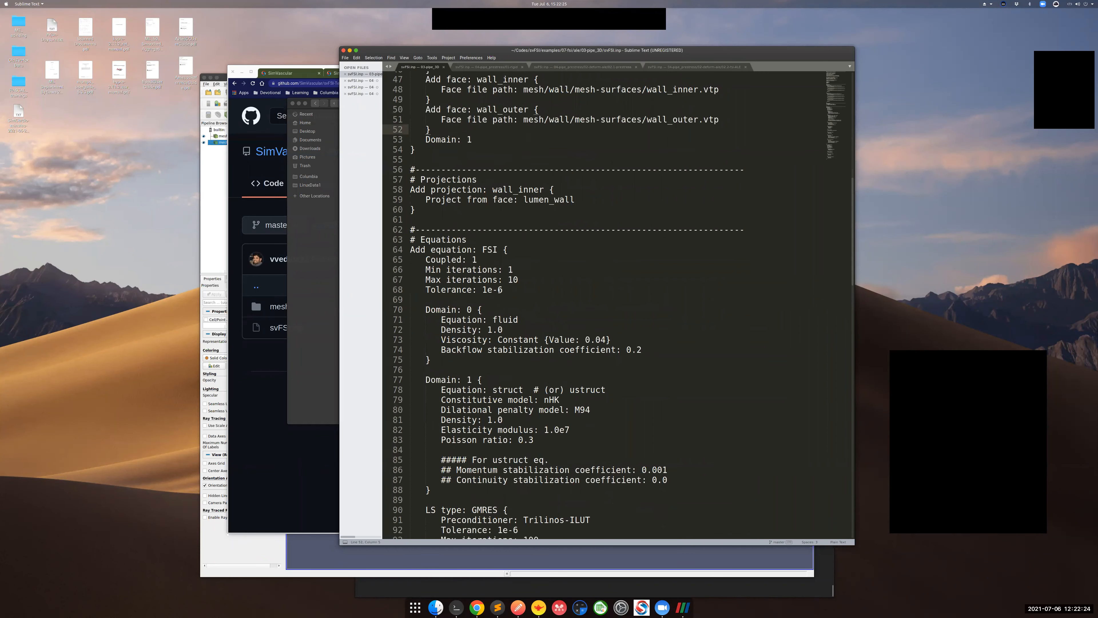
{"action": "left_click_drag", "start_coordinate": [441, 337], "coordinate": [523, 336]}
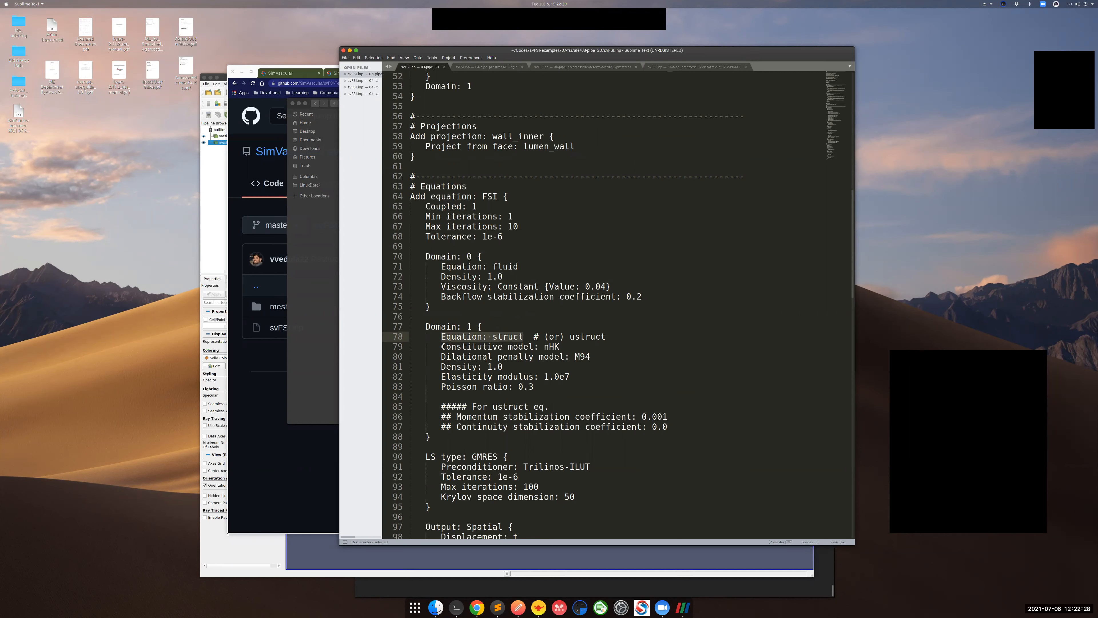
Review Domain 1's material settings: constitutive model, dilational penalty model, density, elasticity modulus and Poisson ratio
{"action": "left_click", "coordinate": [501, 344]}
{"action": "left_click", "coordinate": [441, 357]}
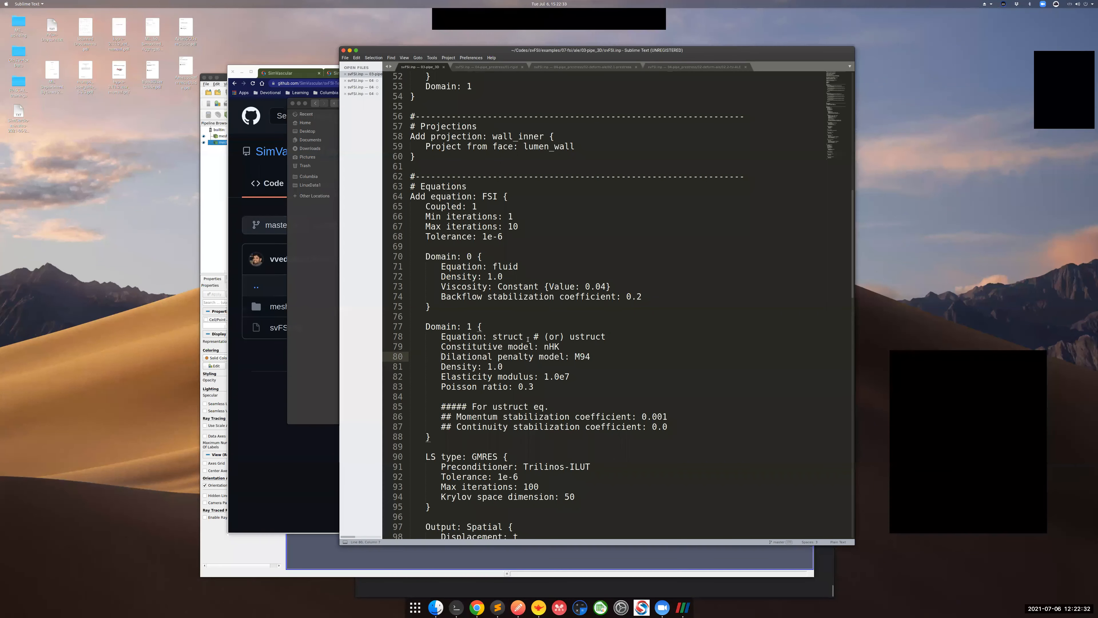
{"action": "left_click_drag", "start_coordinate": [506, 346], "coordinate": [560, 344]}
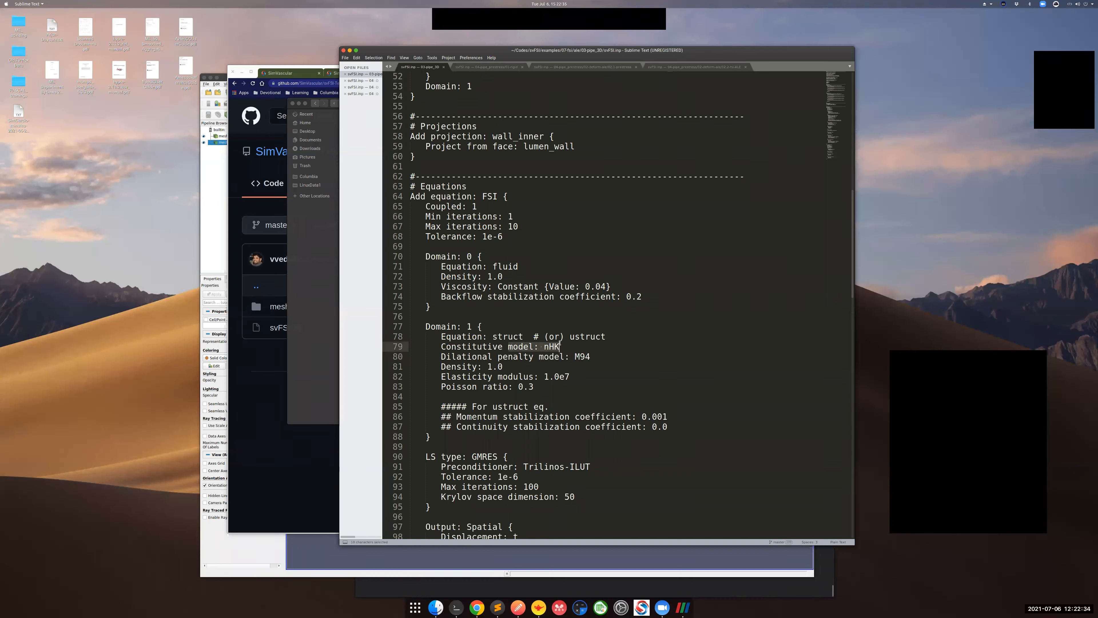
{"action": "left_click_drag", "start_coordinate": [441, 357], "coordinate": [588, 356]}
{"action": "left_click", "coordinate": [573, 356]}
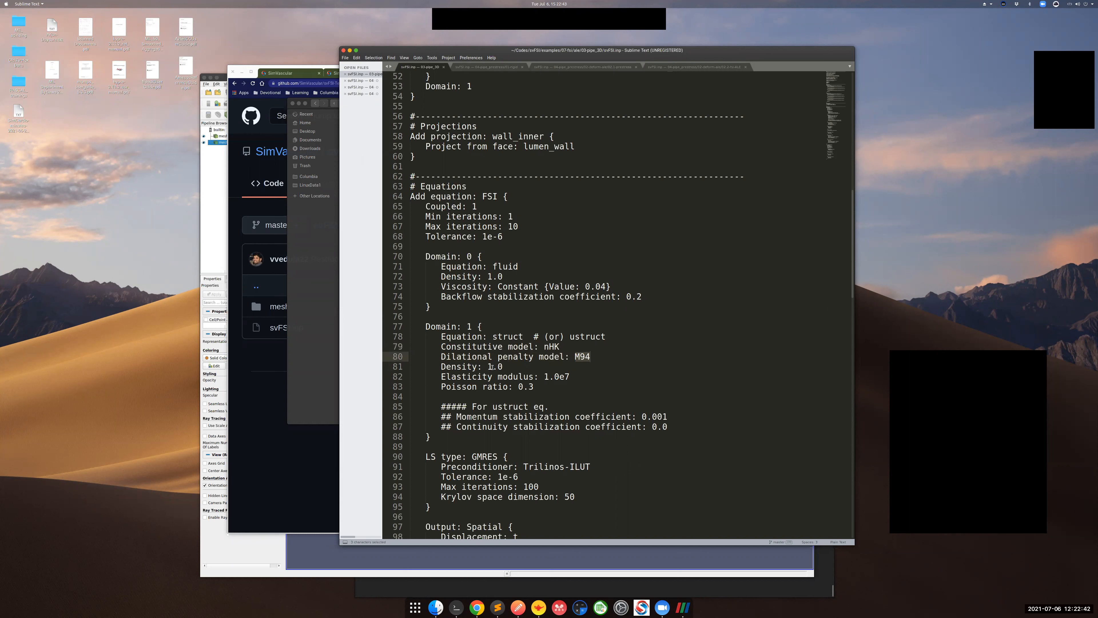
{"action": "left_click", "coordinate": [458, 367]}
{"action": "left_click", "coordinate": [460, 377]}
{"action": "left_click", "coordinate": [460, 385]}
Highlight the struct and ustruct equation options, and examine the commented momentum and continuity stabilization coefficients for ustruct
{"action": "left_click_drag", "start_coordinate": [493, 337], "coordinate": [522, 336]}
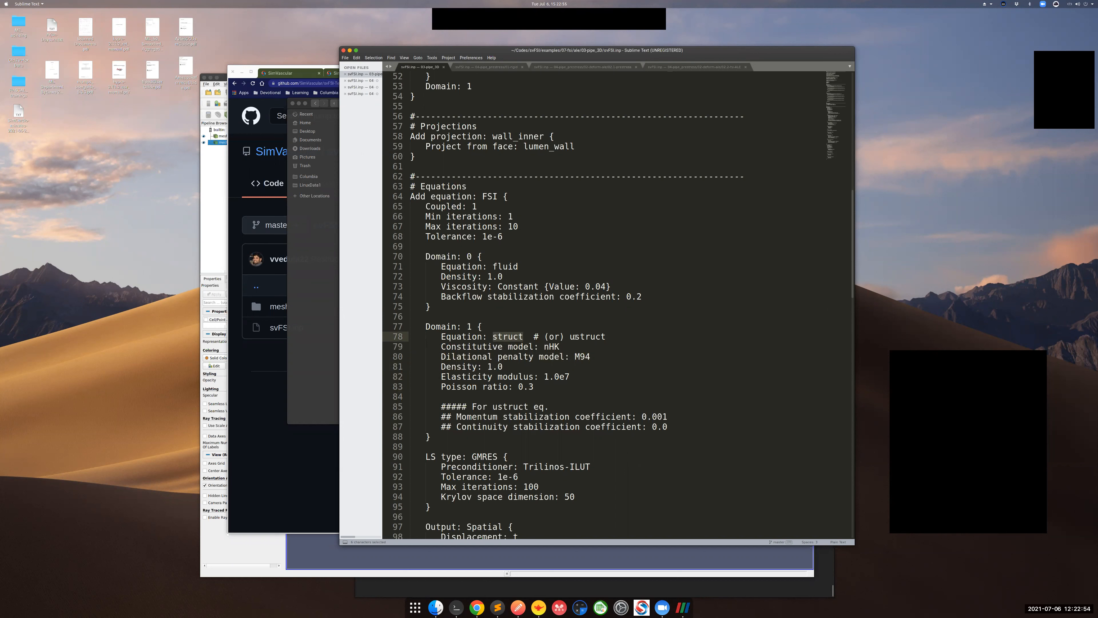
{"action": "left_click_drag", "start_coordinate": [570, 337], "coordinate": [606, 335]}
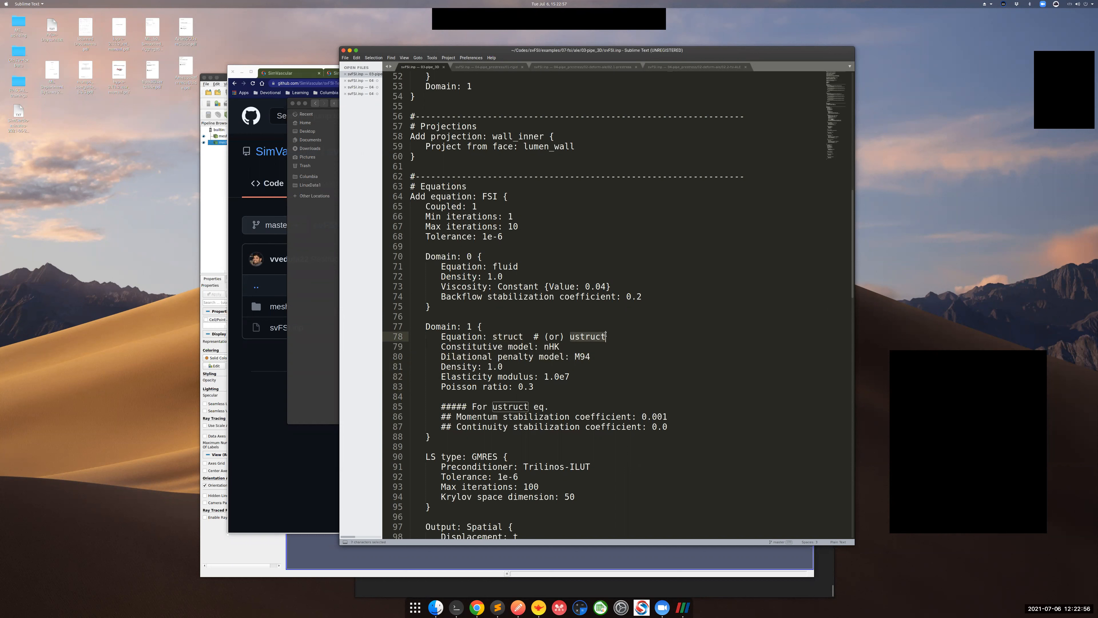
{"action": "left_click", "coordinate": [579, 337]}
{"action": "left_click_drag", "start_coordinate": [570, 337], "coordinate": [604, 335]}
{"action": "left_click_drag", "start_coordinate": [674, 427], "coordinate": [407, 414]}
{"action": "left_click", "coordinate": [566, 409]}
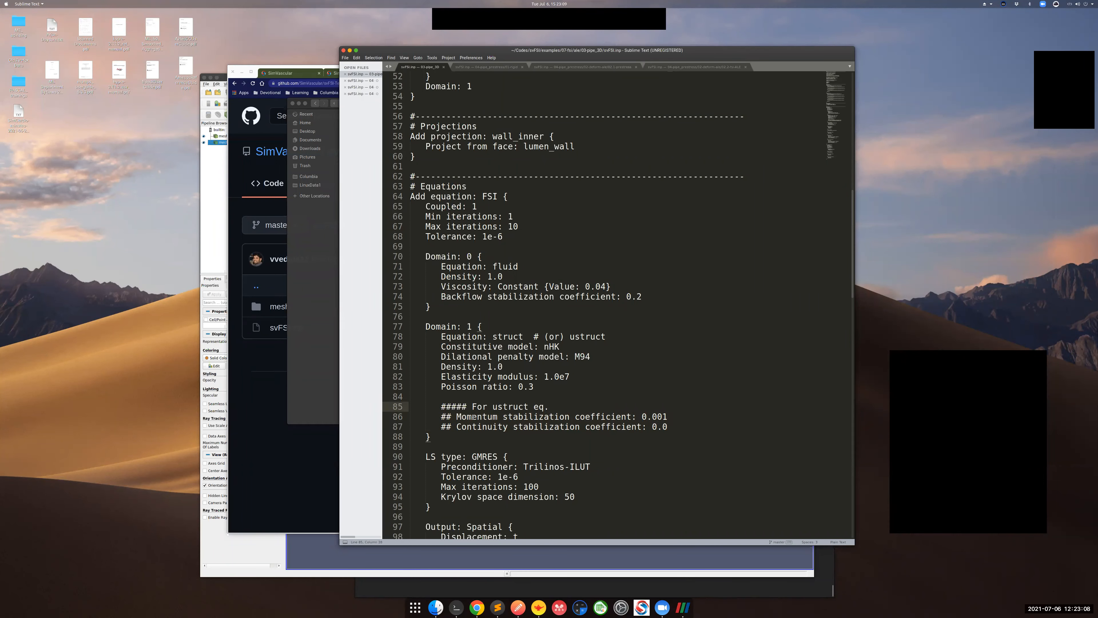
{"action": "left_click", "coordinate": [483, 416]}
{"action": "left_click", "coordinate": [483, 427]}
Review the FSI equation's GMRES linear solver block, covering its preconditioner, tolerance, maximum iterations and Krylov space dimension
{"action": "left_click_drag", "start_coordinate": [448, 446], "coordinate": [433, 506]}
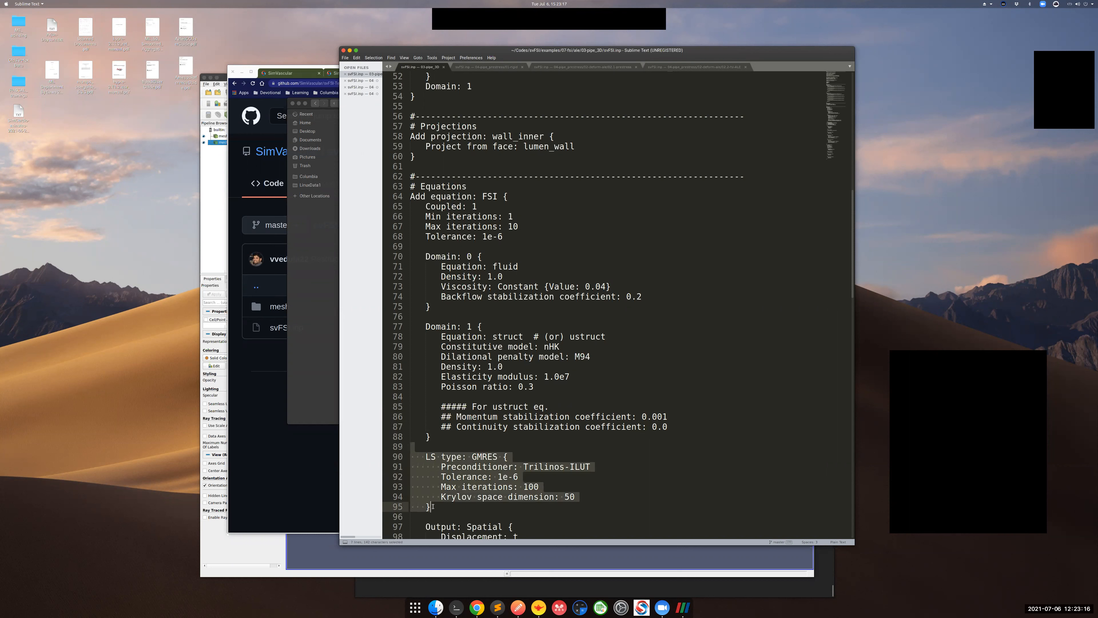
{"action": "left_click", "coordinate": [483, 457]}
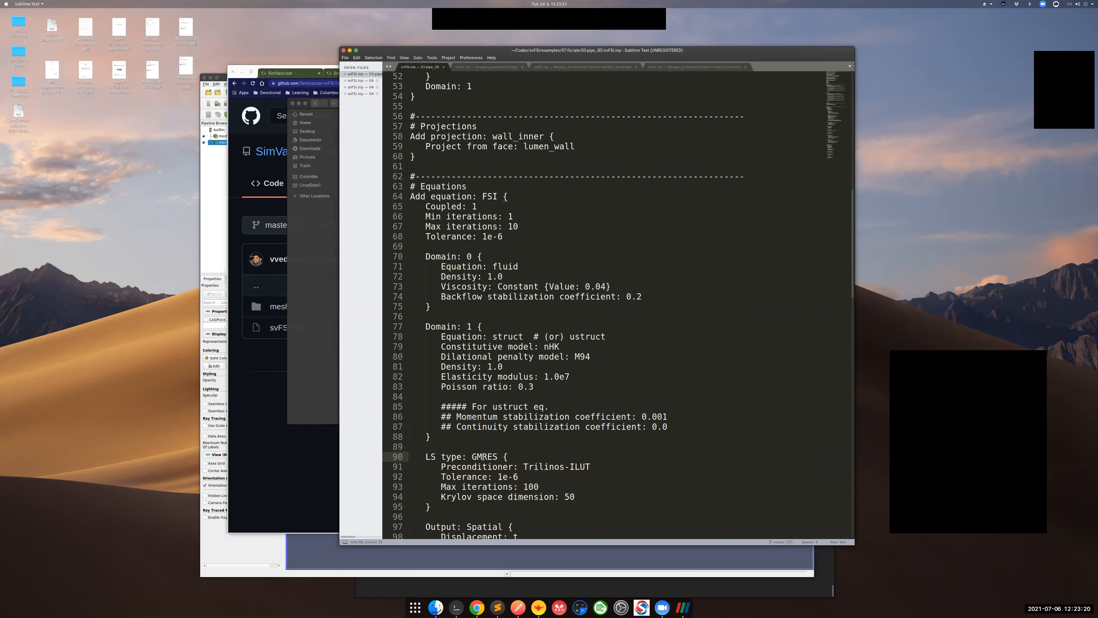
{"action": "scroll", "coordinate": [483, 457], "scroll_direction": "down", "scroll_amount": 2}
{"action": "left_click", "coordinate": [462, 407]}
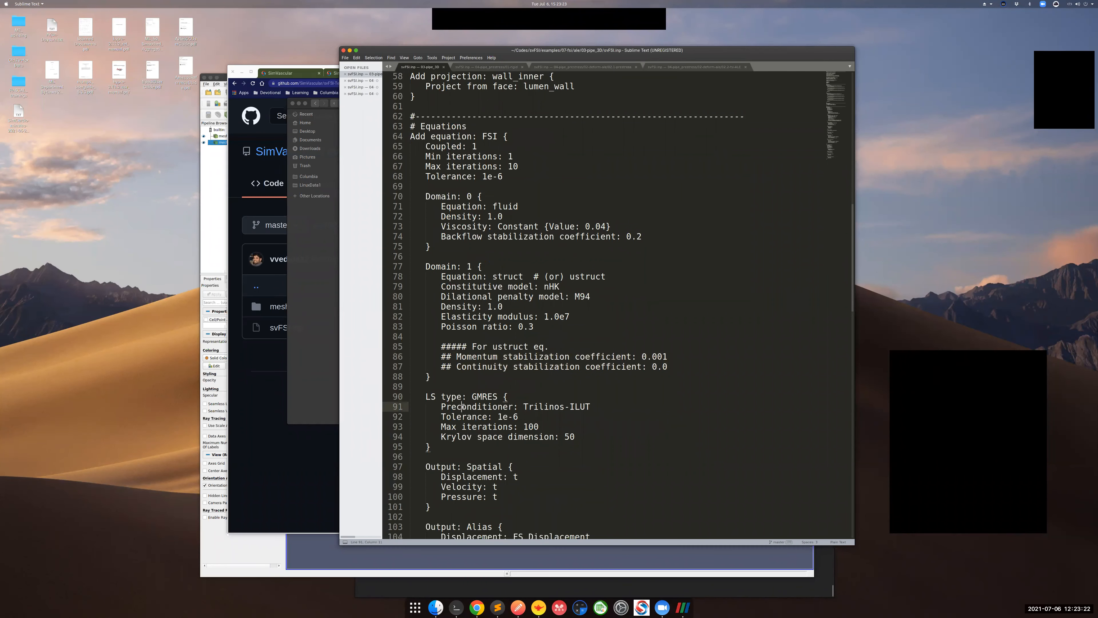
{"action": "left_click_drag", "start_coordinate": [523, 406], "coordinate": [591, 406]}
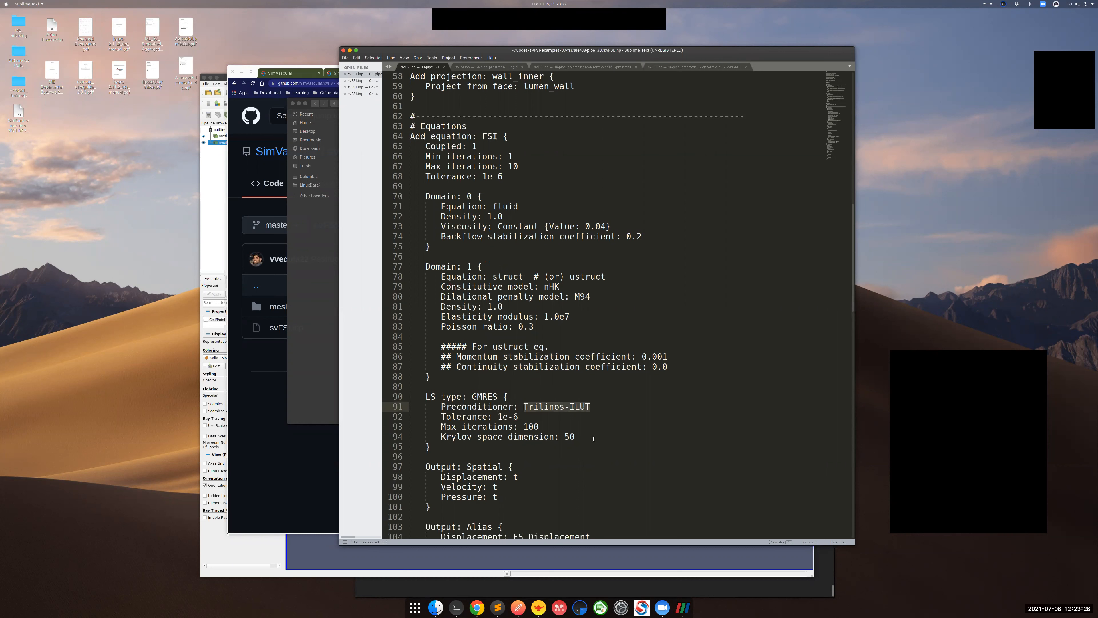
{"action": "left_click", "coordinate": [462, 416]}
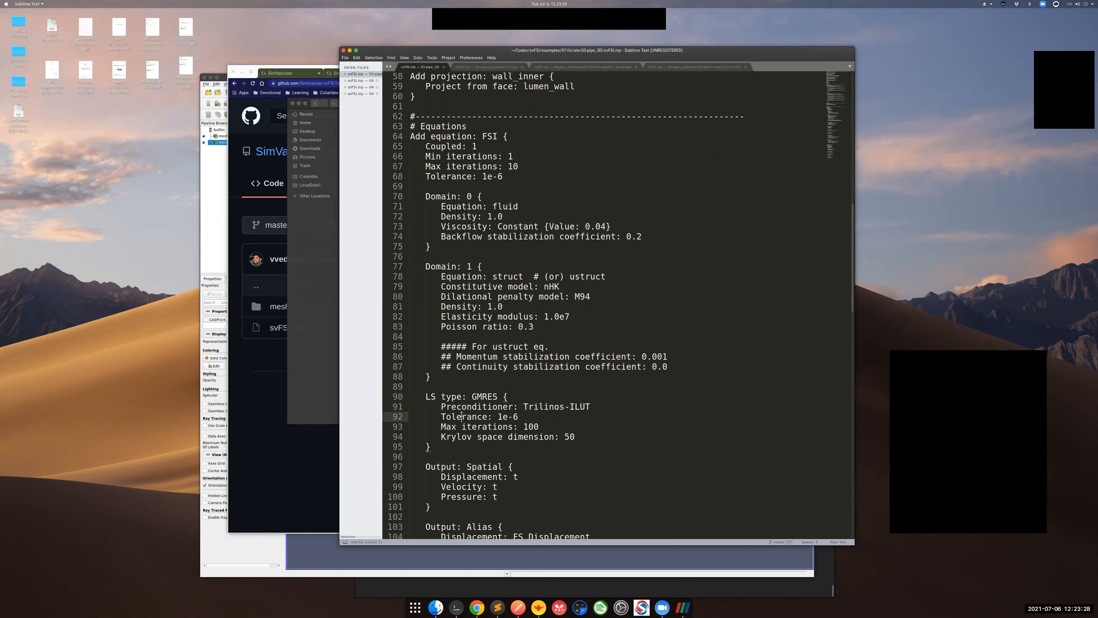
{"action": "left_click", "coordinate": [466, 426]}
{"action": "left_click_drag", "start_coordinate": [442, 437], "coordinate": [550, 434]}
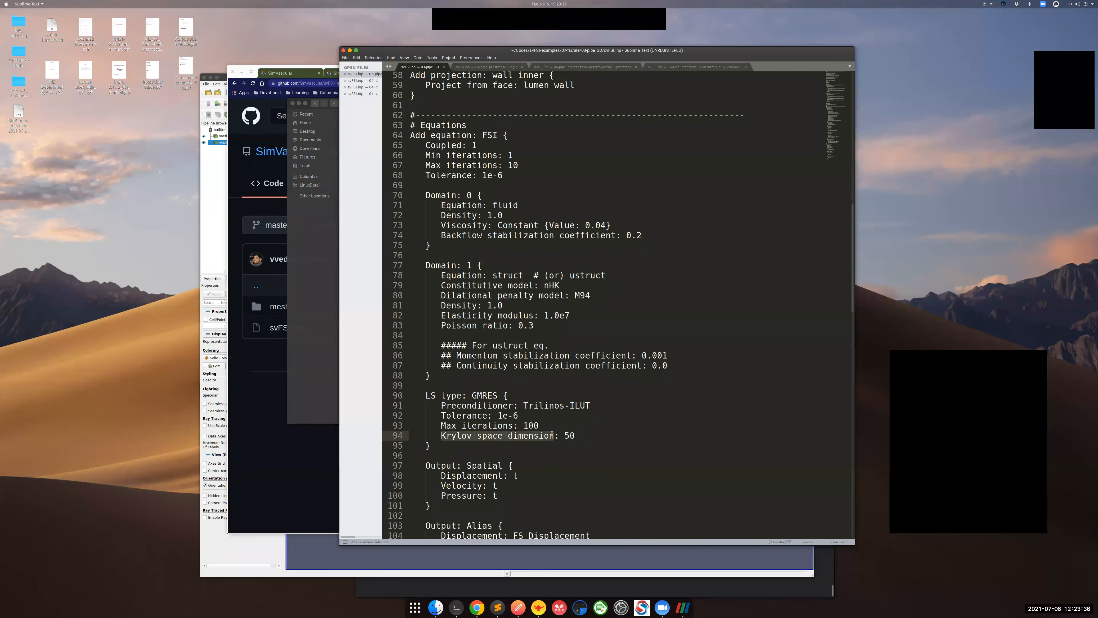
Point out the extent of the LS type block, from its GMRES entry to its closing brace
{"action": "scroll", "coordinate": [452, 373], "scroll_direction": "down", "scroll_amount": 5}
{"action": "left_click", "coordinate": [450, 368]}
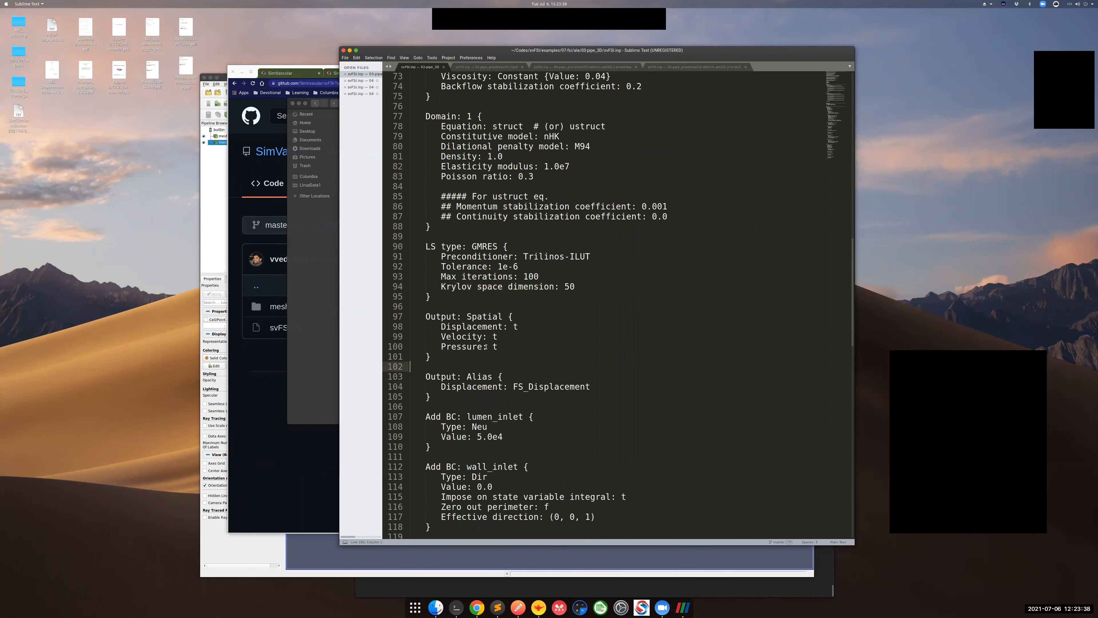
{"action": "left_click", "coordinate": [510, 247]}
{"action": "left_click", "coordinate": [449, 296]}
{"action": "left_click", "coordinate": [429, 247]}
{"action": "left_click", "coordinate": [489, 246]}
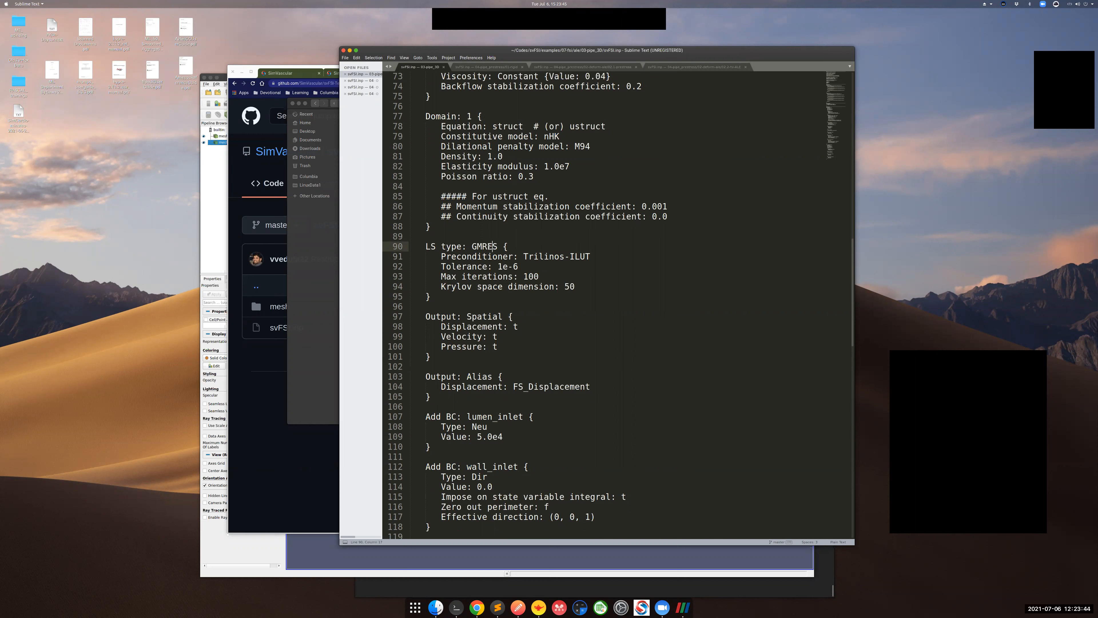
{"action": "left_click", "coordinate": [502, 246]}
{"action": "left_click", "coordinate": [435, 297]}
Review the FSI spatial outputs and the FS_Displacement alias, highlighting the mesh equation's name
{"action": "left_click", "coordinate": [424, 317]}
{"action": "double_click", "coordinate": [482, 316]}
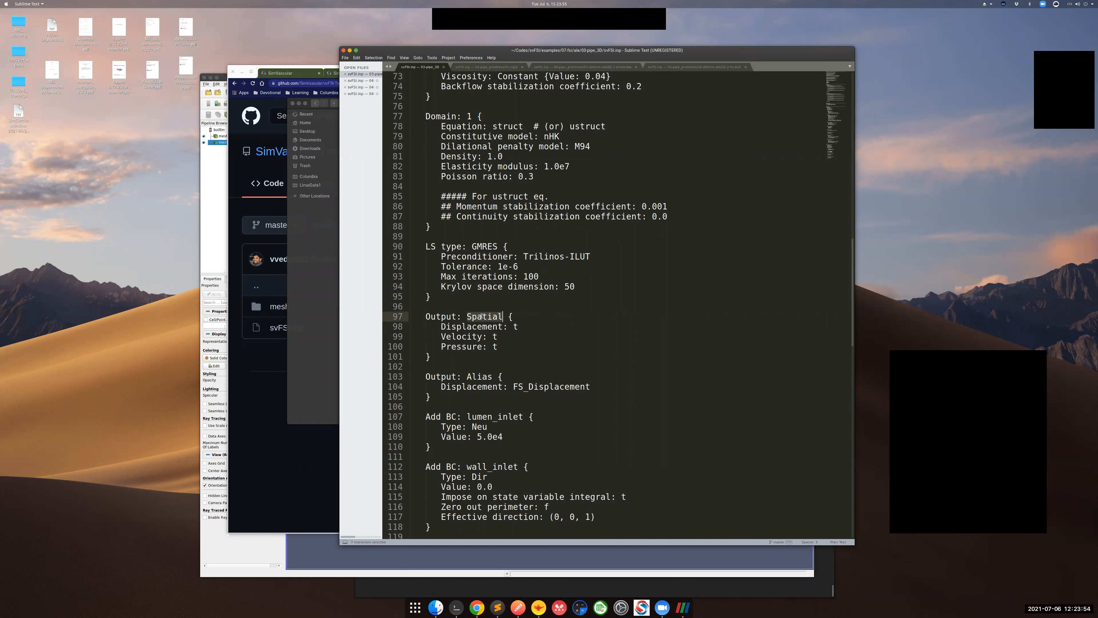
{"action": "left_click", "coordinate": [479, 326]}
{"action": "left_click", "coordinate": [465, 347]}
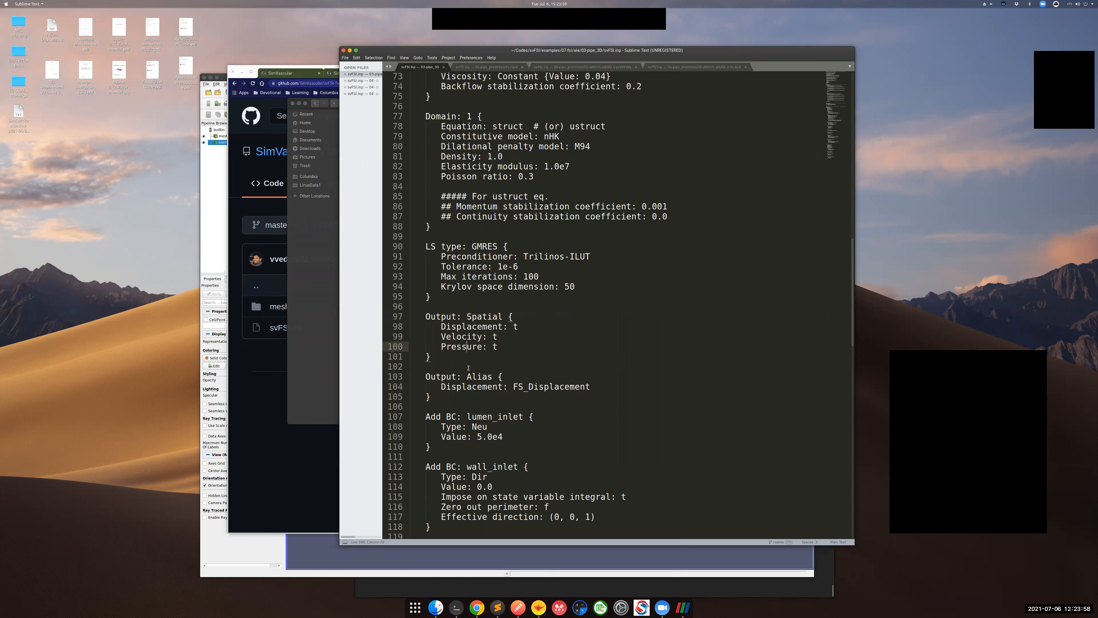
{"action": "scroll", "coordinate": [482, 406], "scroll_direction": "down", "scroll_amount": 8}
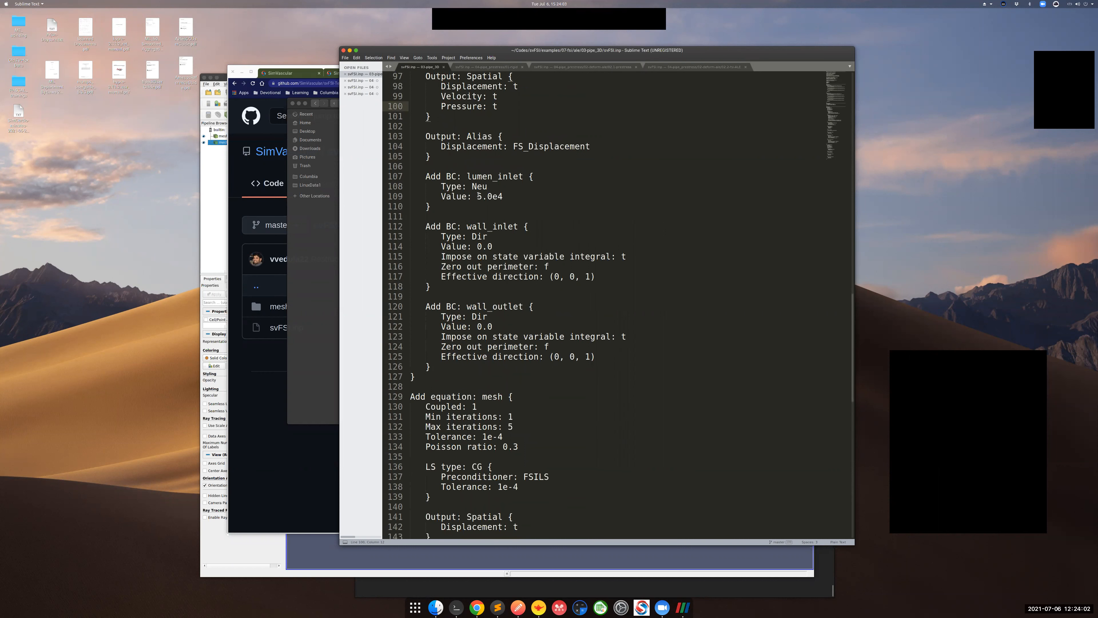
{"action": "scroll", "coordinate": [484, 147], "scroll_direction": "up", "scroll_amount": 3}
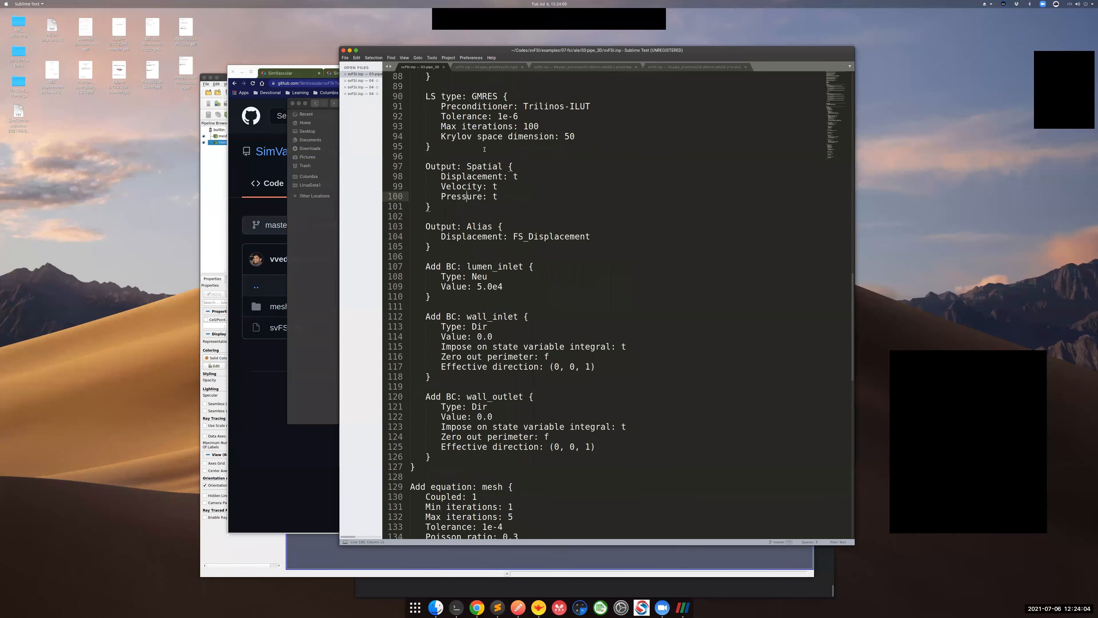
{"action": "left_click_drag", "start_coordinate": [513, 237], "coordinate": [591, 236]}
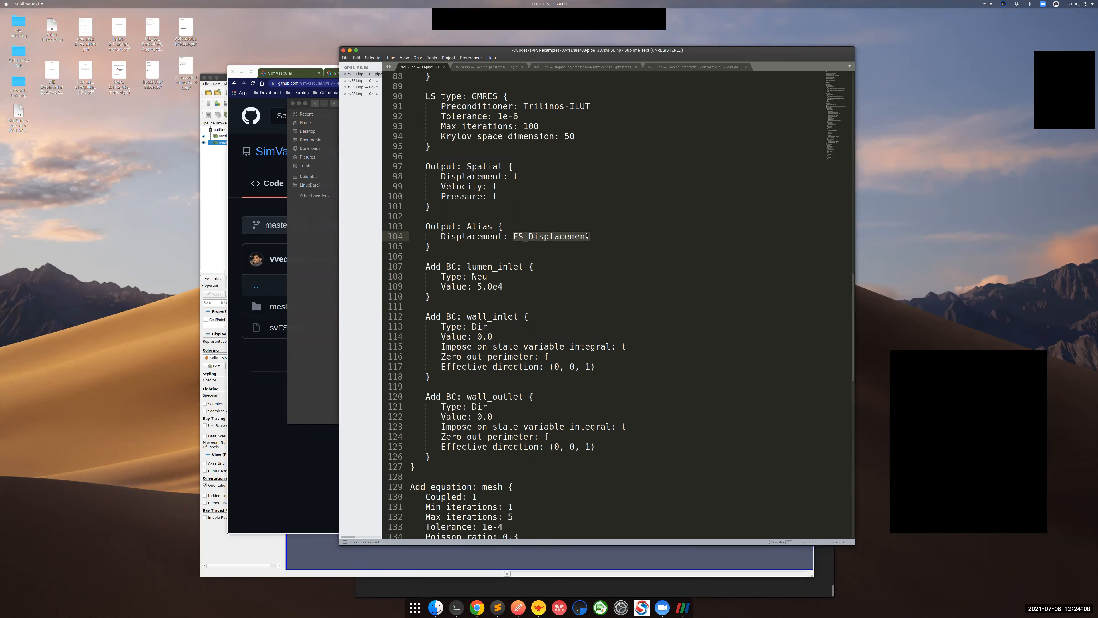
{"action": "left_click_drag", "start_coordinate": [483, 487], "coordinate": [497, 487]}
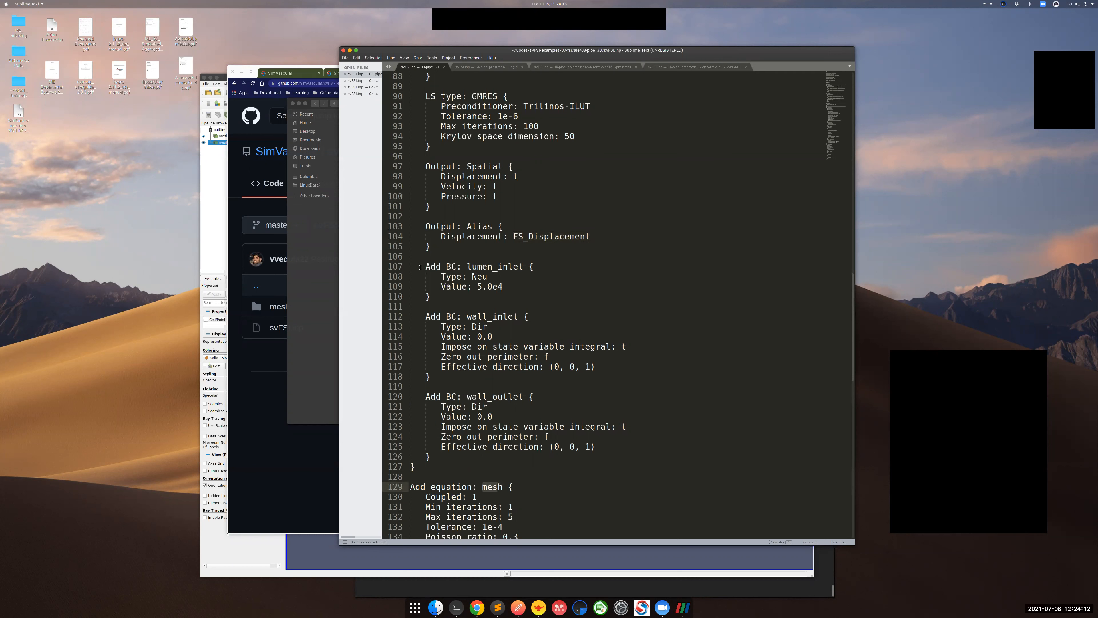
Highlight the FSI equation's lumen_inlet boundary condition block and examine its face name, type and value
{"action": "left_click_drag", "start_coordinate": [425, 267], "coordinate": [434, 282]}
{"action": "key", "text": "shift+Down"}
{"action": "key", "text": "shift+Down"}
{"action": "key", "text": "shift+Down"}
{"action": "key", "text": "shift+Down"}
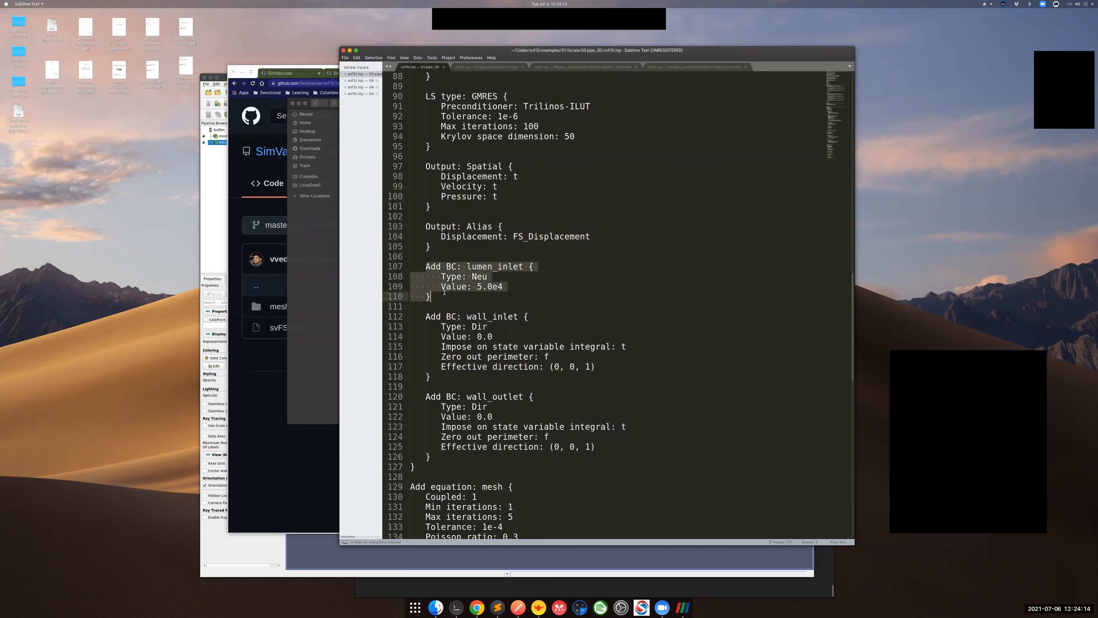
{"action": "left_click", "coordinate": [483, 266]}
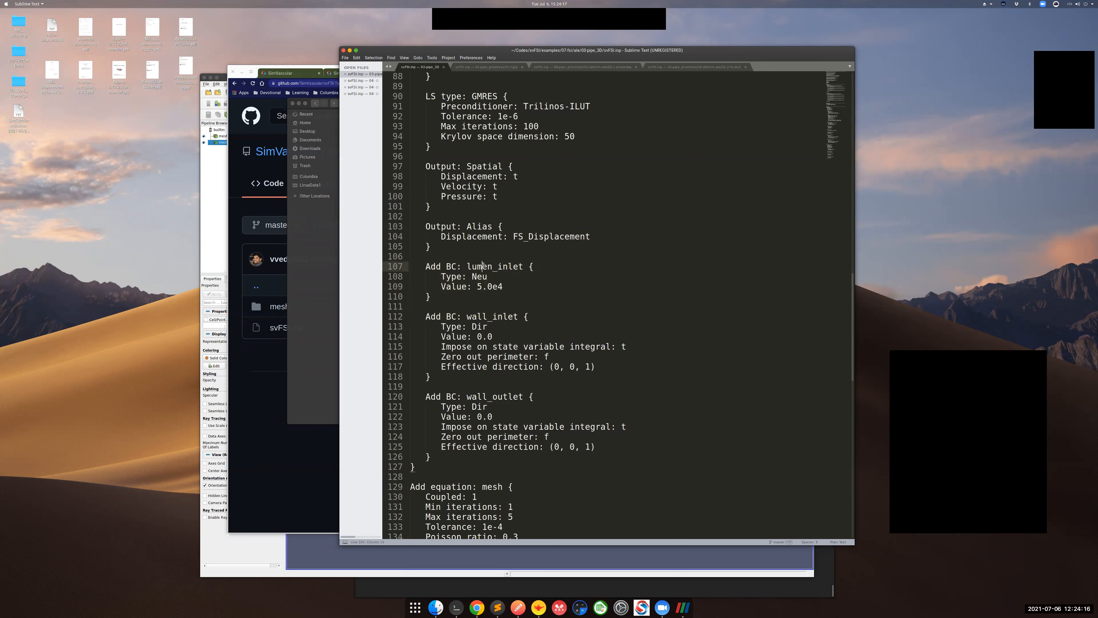
{"action": "left_click", "coordinate": [491, 277]}
{"action": "left_click", "coordinate": [510, 284]}
Examine the wall_inlet Dirichlet boundary condition settings and its effective direction, along with the wall_outlet block
{"action": "left_click_drag", "start_coordinate": [467, 316], "coordinate": [509, 317]}
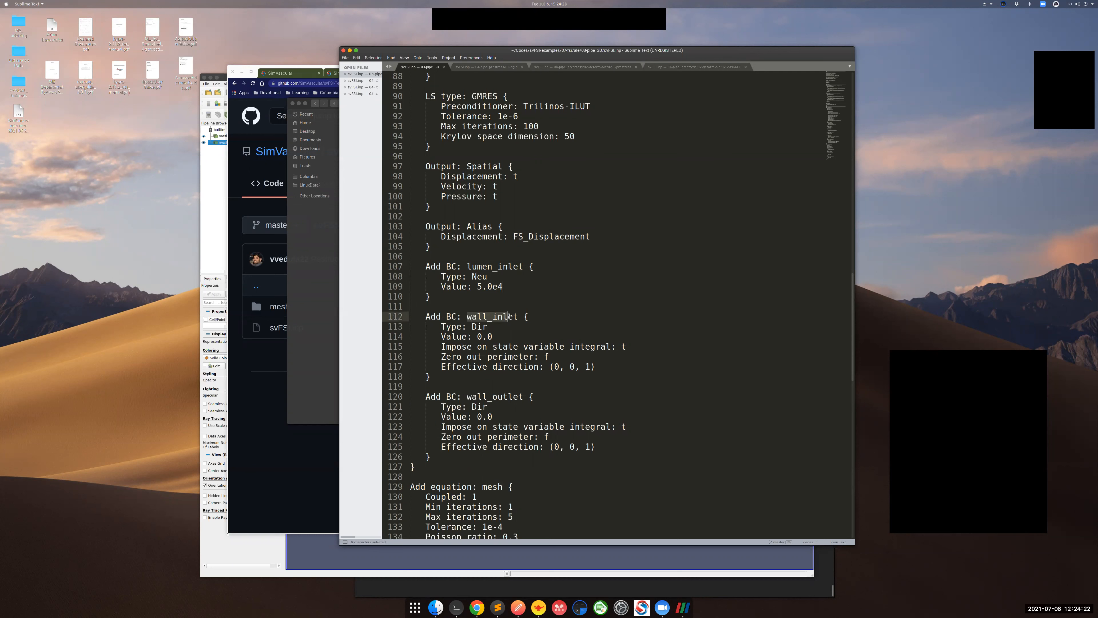
{"action": "left_click", "coordinate": [509, 336]}
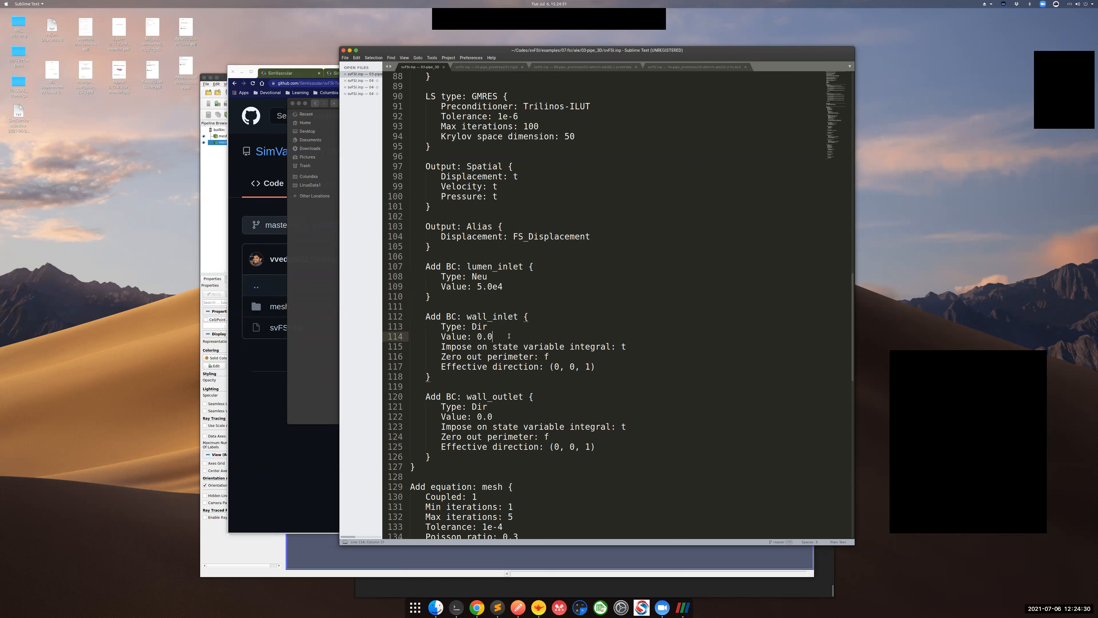
{"action": "left_click_drag", "start_coordinate": [441, 325], "coordinate": [596, 366]}
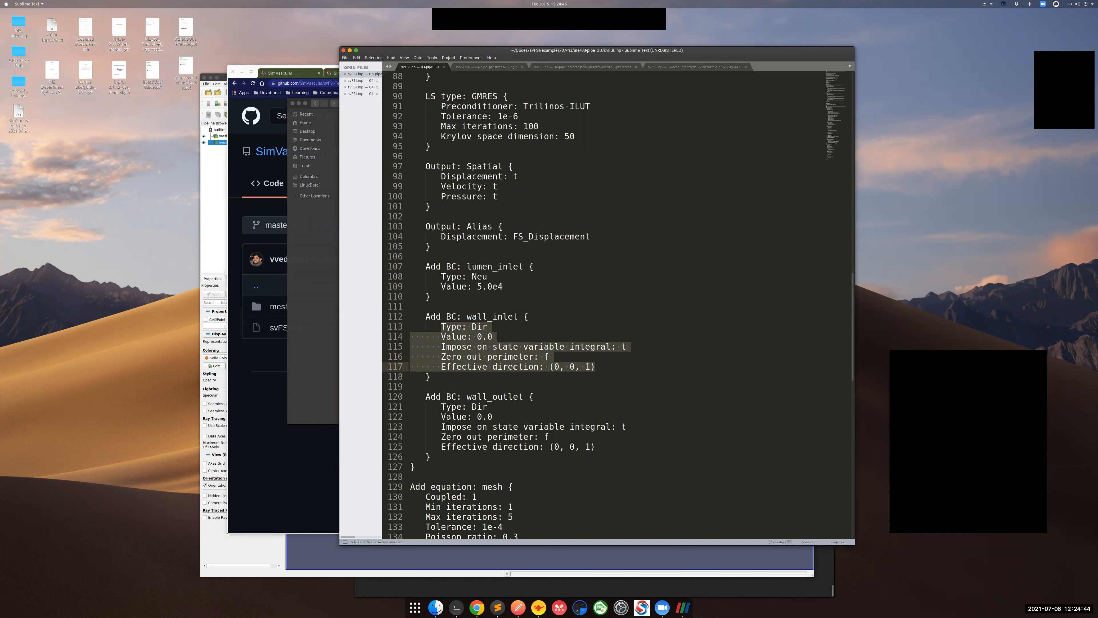
{"action": "left_click", "coordinate": [441, 366]}
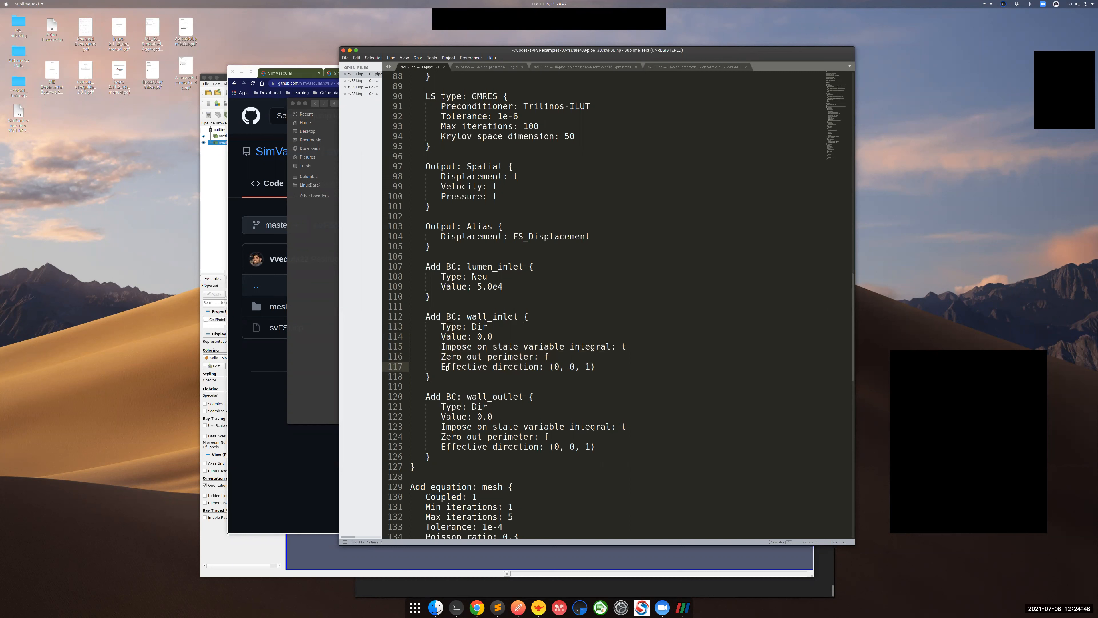
{"action": "left_click", "coordinate": [585, 366]}
{"action": "double_click", "coordinate": [587, 366]}
{"action": "left_click", "coordinate": [571, 367]}
{"action": "left_click", "coordinate": [553, 412]}
Review the mesh equation's header settings: coupling, minimum and maximum iterations, tolerance and Poisson ratio
{"action": "scroll", "coordinate": [526, 390], "scroll_direction": "down", "scroll_amount": 6}
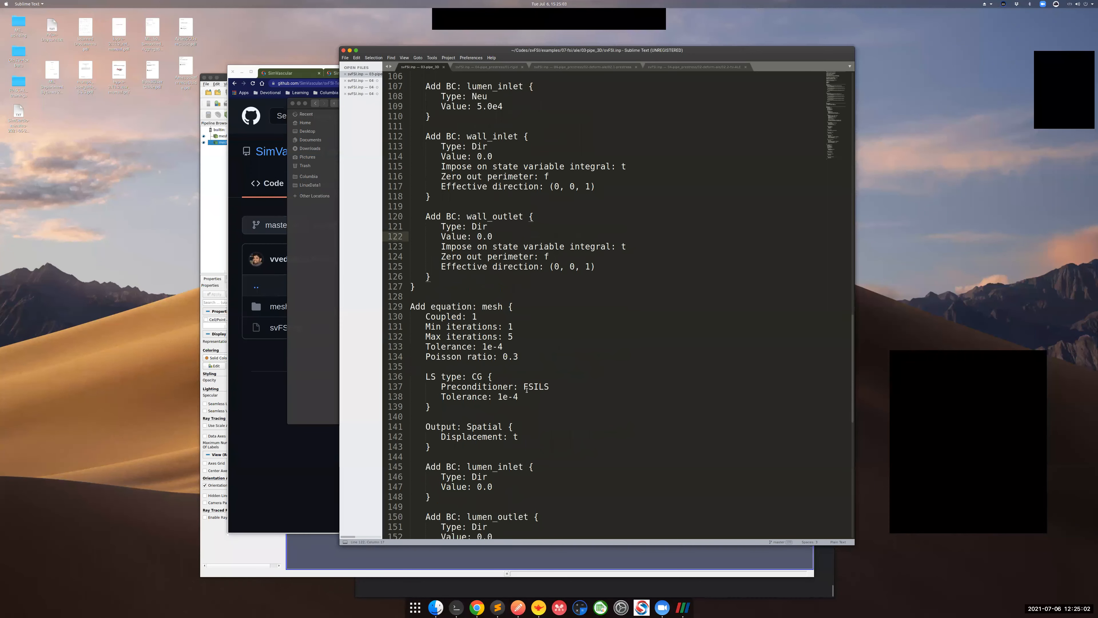
{"action": "scroll", "coordinate": [527, 391], "scroll_direction": "down", "scroll_amount": 2}
{"action": "left_click", "coordinate": [499, 250]}
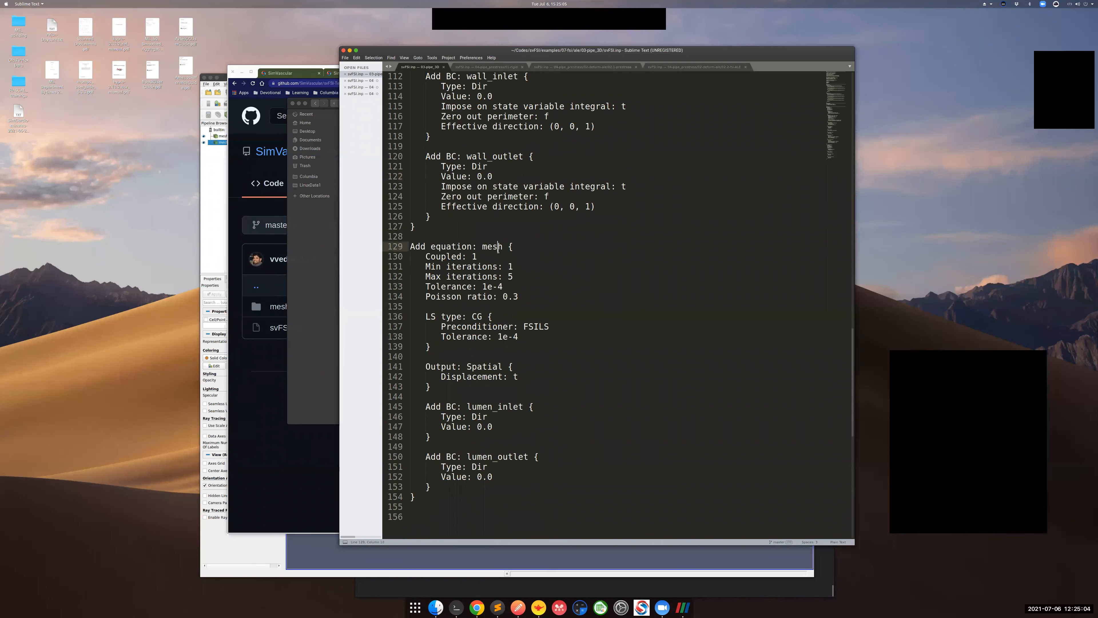
{"action": "left_click", "coordinate": [426, 256]}
{"action": "left_click", "coordinate": [447, 256]}
{"action": "left_click_drag", "start_coordinate": [425, 266], "coordinate": [506, 283]}
{"action": "left_click", "coordinate": [522, 293]}
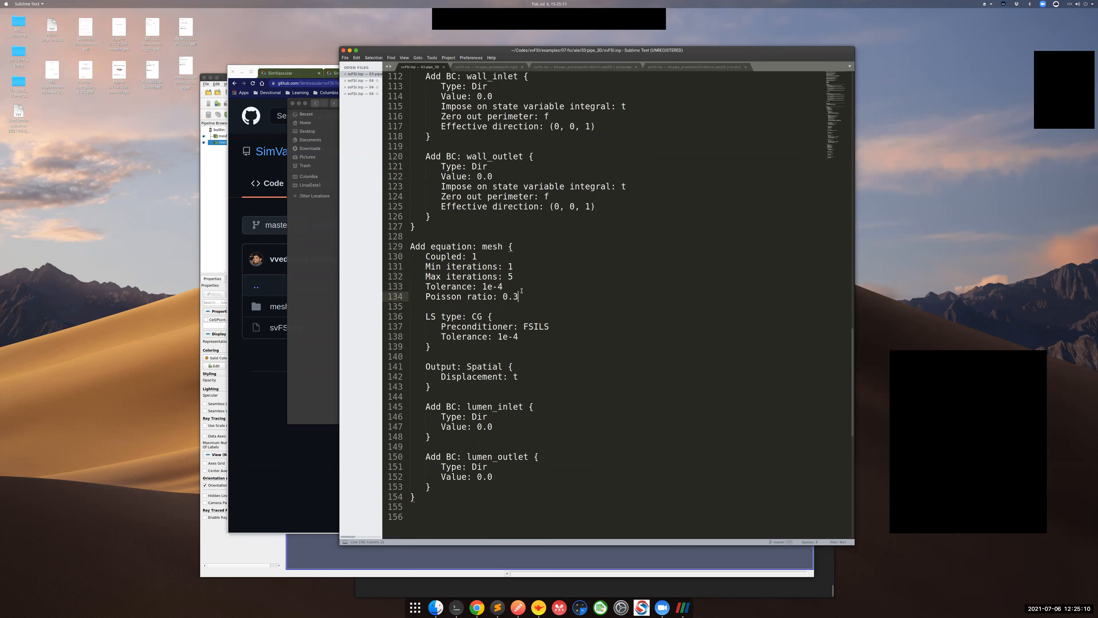
Review the mesh equation's CG solver and spatial output, and highlight its lumen_inlet and lumen_outlet boundary conditions
{"action": "left_click_drag", "start_coordinate": [426, 316], "coordinate": [433, 349]}
{"action": "left_click", "coordinate": [451, 365]}
{"action": "left_click", "coordinate": [426, 407]}
{"action": "left_click_drag", "start_coordinate": [426, 407], "coordinate": [432, 487]}
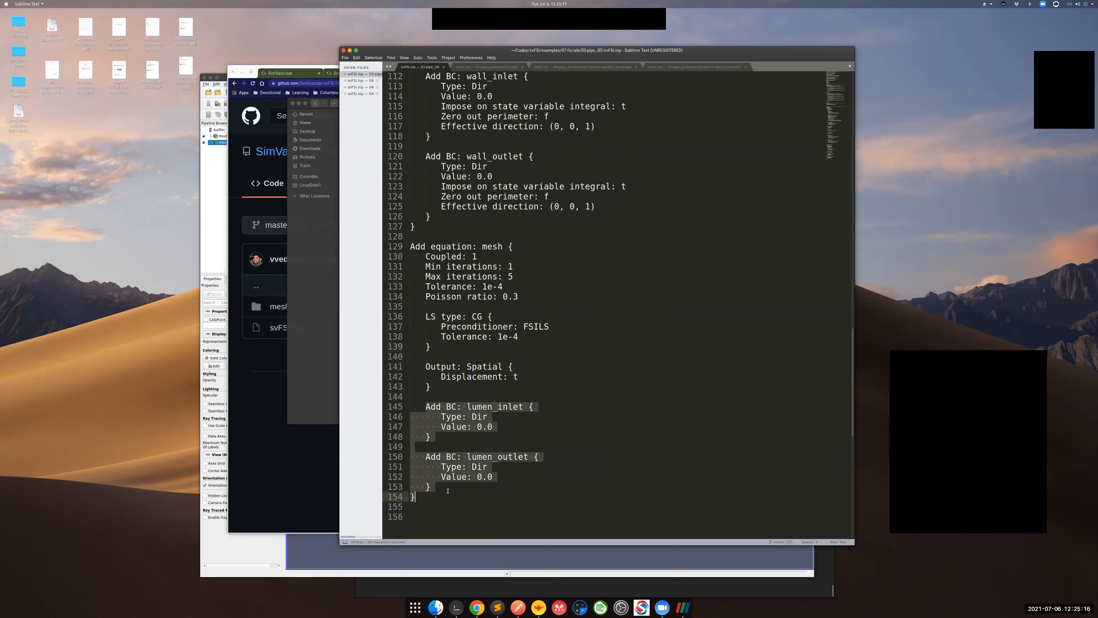
{"action": "left_click", "coordinate": [433, 486]}
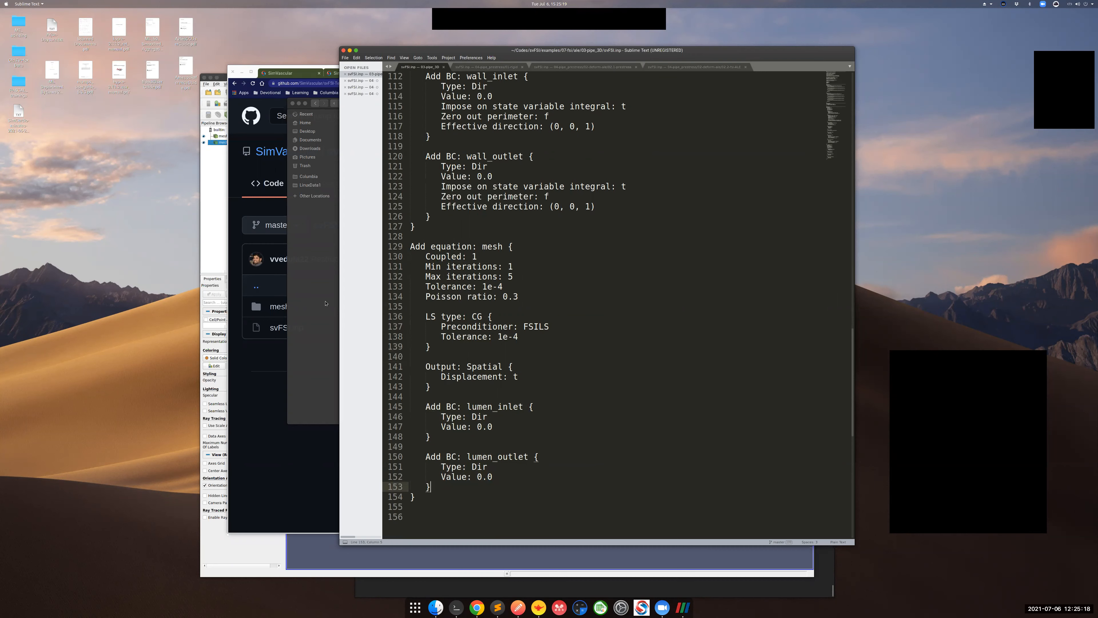
{"action": "left_click", "coordinate": [457, 607]}
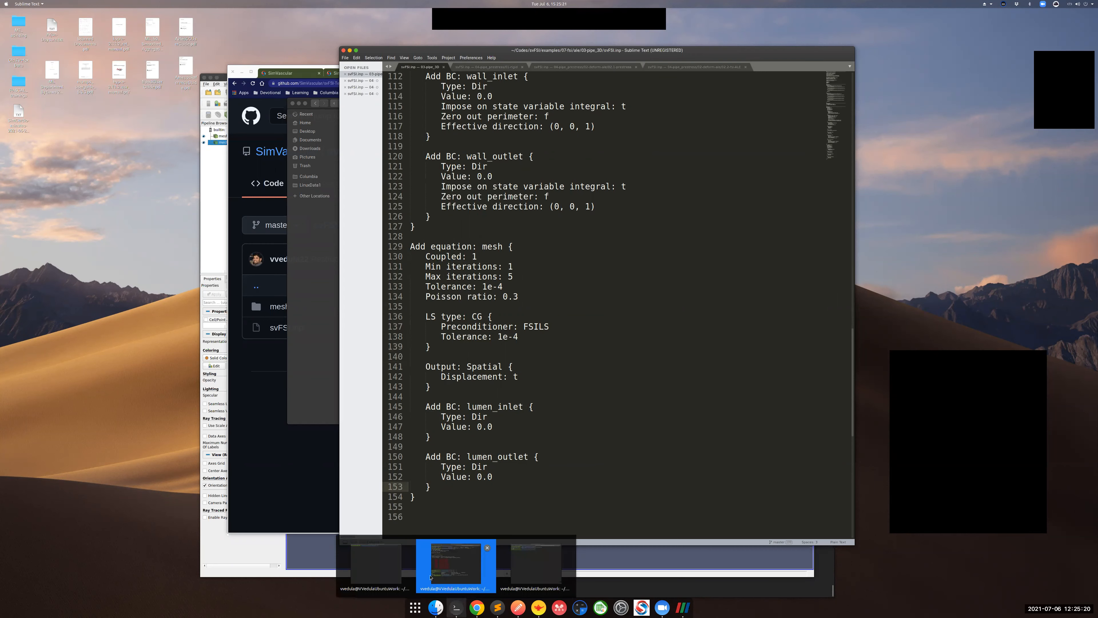
{"action": "left_click", "coordinate": [376, 562]}
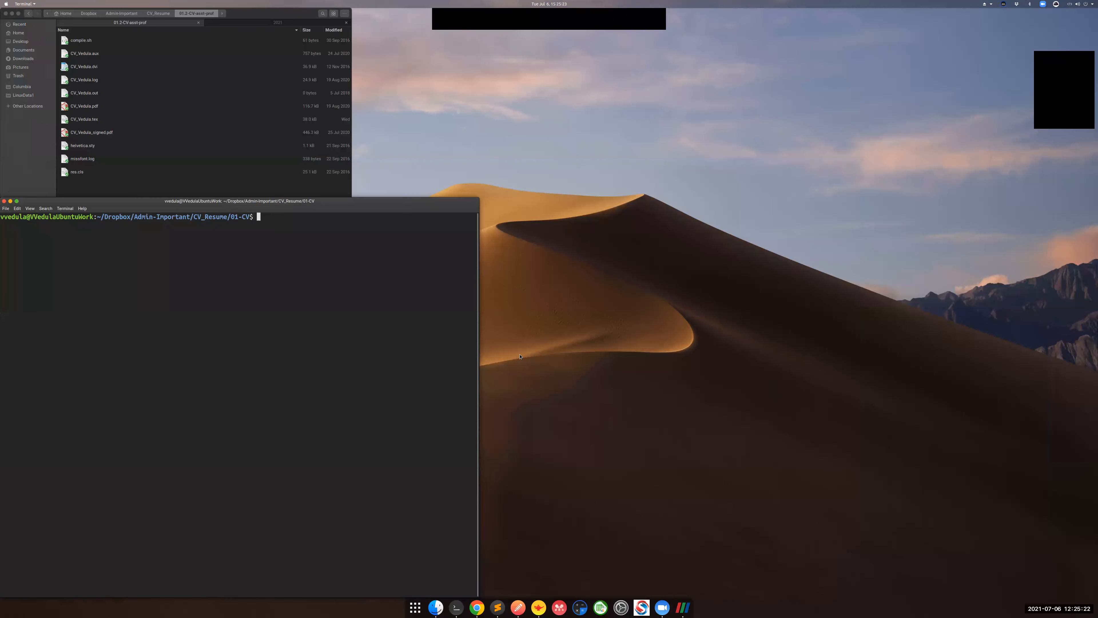
{"action": "key", "text": "ctrl+alt+Down"}
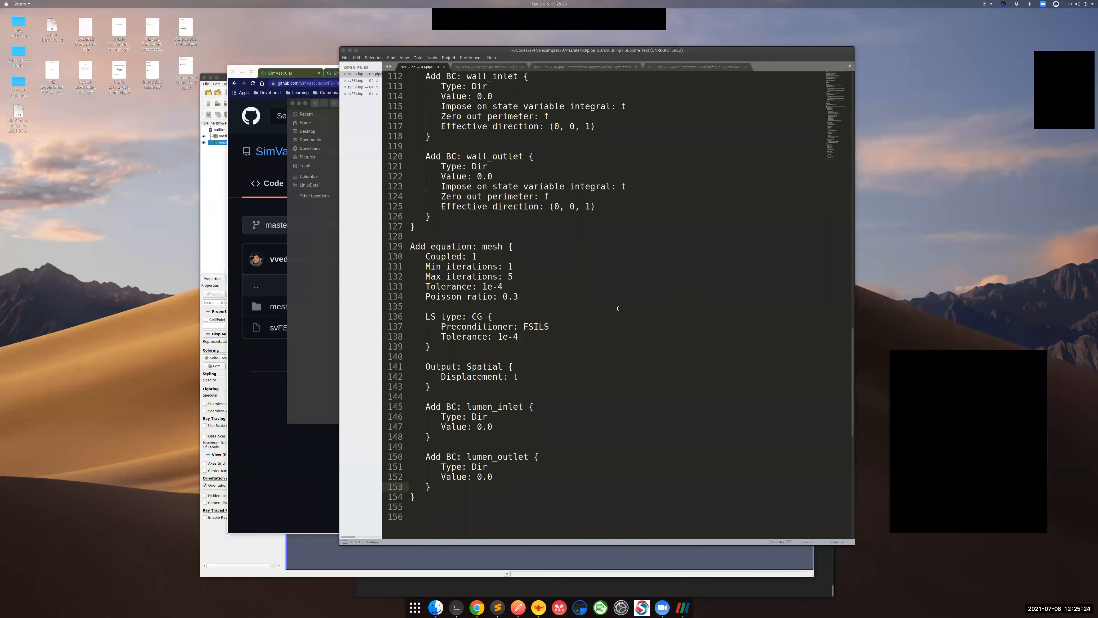
Move the svFSI.inp editor window aside and switch to the terminal window opened in the 07-fsi/ale directory
{"action": "left_click_drag", "start_coordinate": [672, 51], "coordinate": [945, 44]}
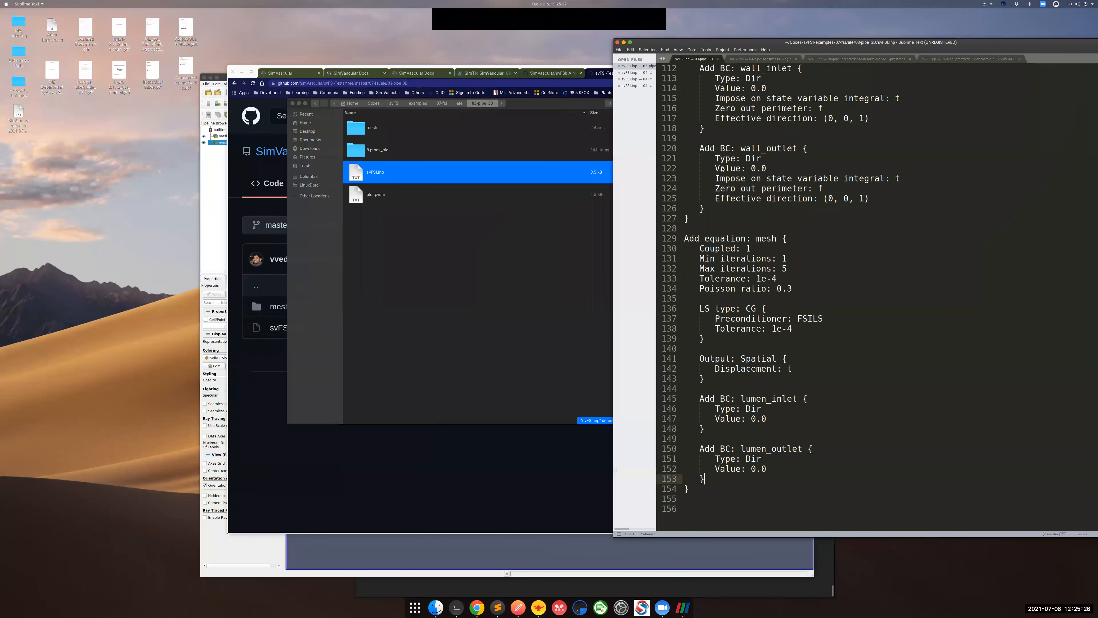
{"action": "left_click", "coordinate": [458, 609]}
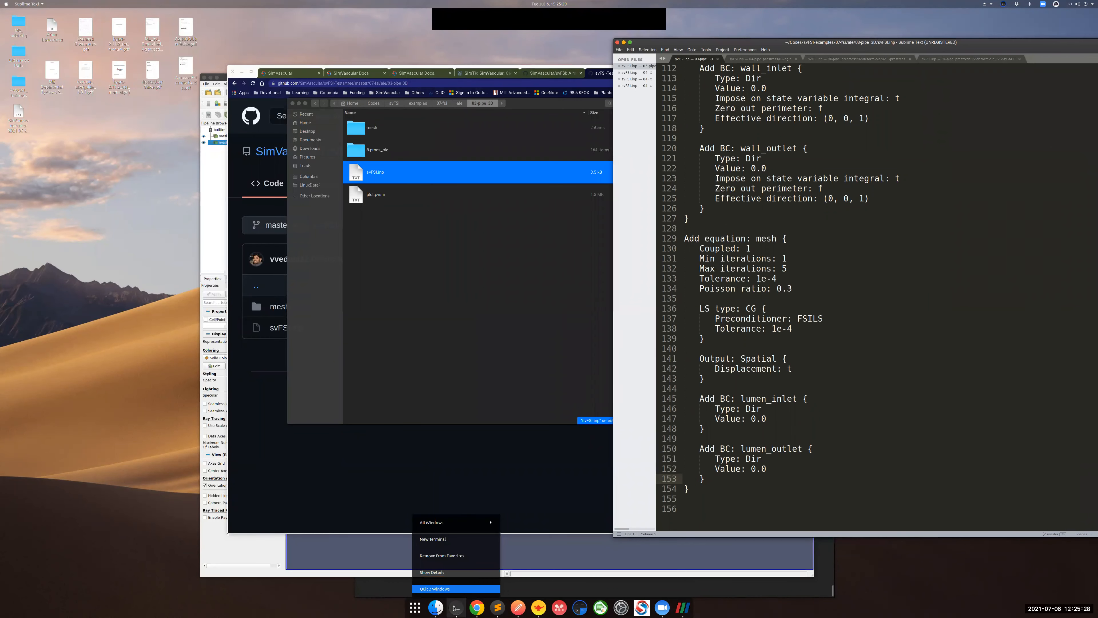
{"action": "left_click", "coordinate": [537, 563]}
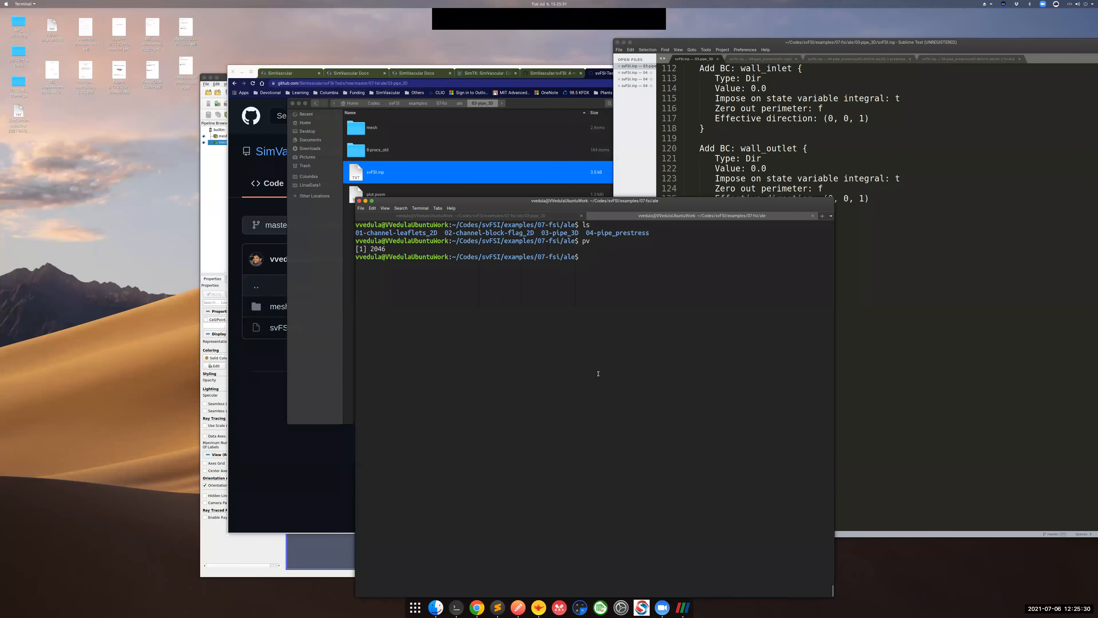
Change to the 03-pipe_3D directory, clear the terminal and list the directory's contents
{"action": "type", "text": "cd 03"}
{"action": "key", "text": "Tab"}
{"action": "key", "text": "Return"}
{"action": "key", "text": "ctrl+l"}
{"action": "type", "text": "ls"}
{"action": "key", "text": "Return"}
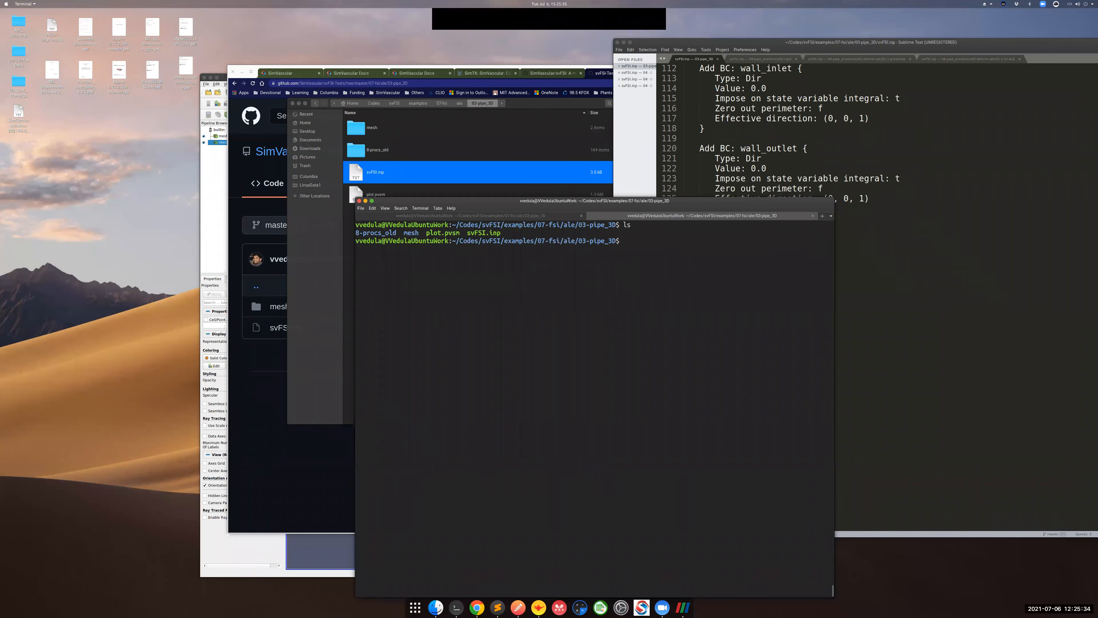
Close the current terminal tab and list all files of 03-pipe_3D in long format in the remaining session
{"action": "key", "text": "ctrl+d"}
{"action": "type", "text": "ls -al"}
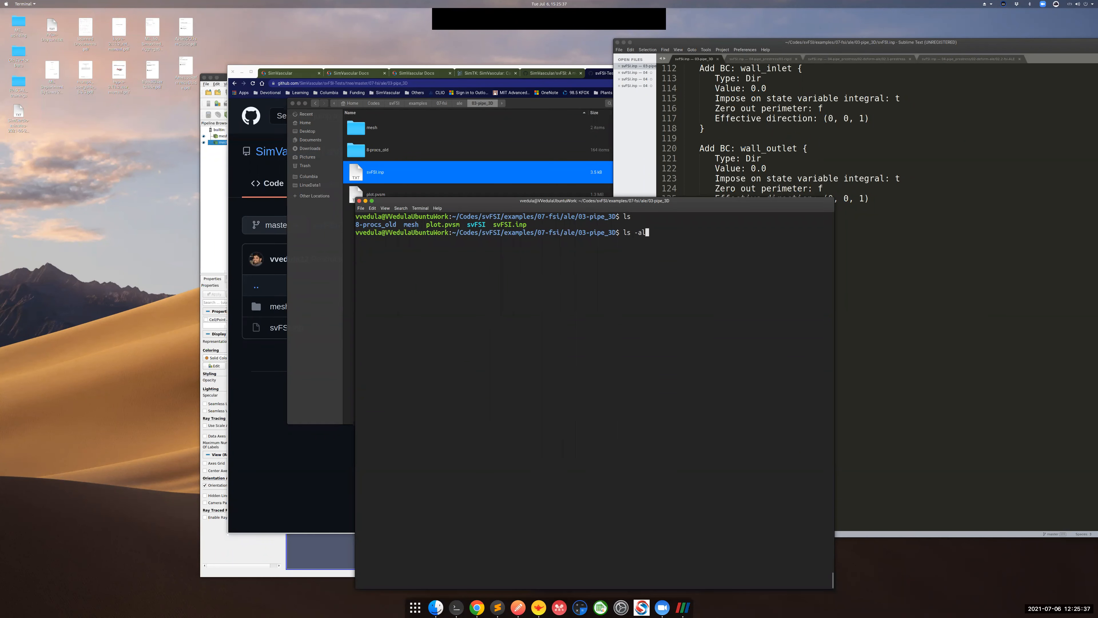
{"action": "key", "text": "Return"}
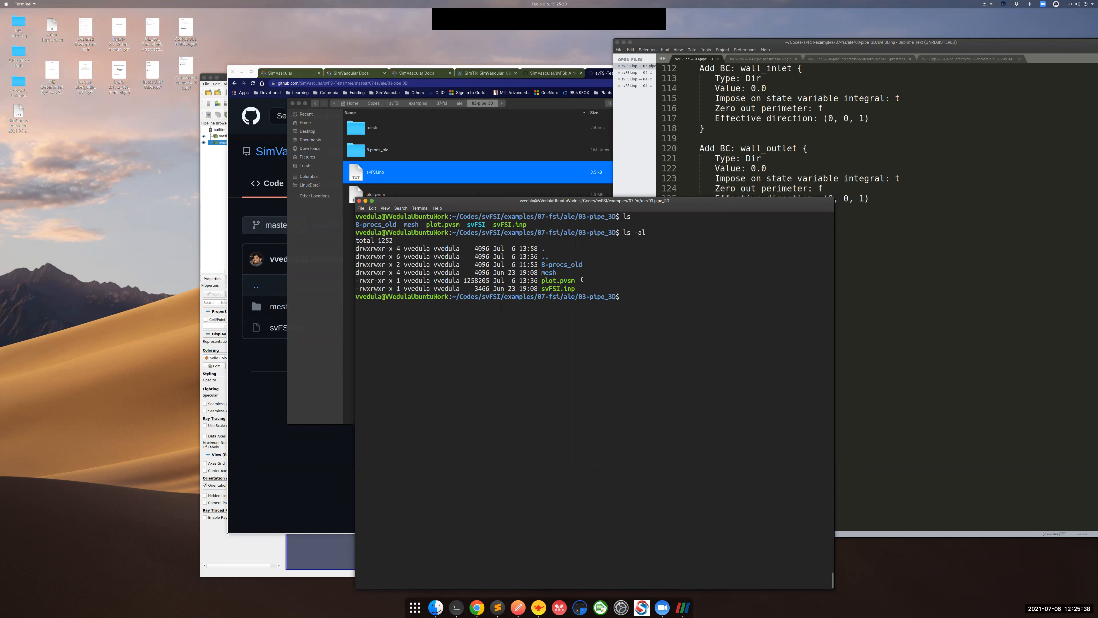
{"action": "type", "text": "ln -s"}
{"action": "key", "text": "BackSpace"}
{"action": "key", "text": "BackSpace"}
{"action": "key", "text": "BackSpace"}
{"action": "key", "text": "BackSpace"}
{"action": "key", "text": "BackSpace"}
List the contents of the 03-pipe_3D directory in long format and again in short format
{"action": "type", "text": "ls"}
{"action": "key", "text": "ctrl+l"}
{"action": "key", "text": "Return"}
{"action": "type", "text": "ls -al"}
{"action": "key", "text": "Return"}
{"action": "type", "text": "ls"}
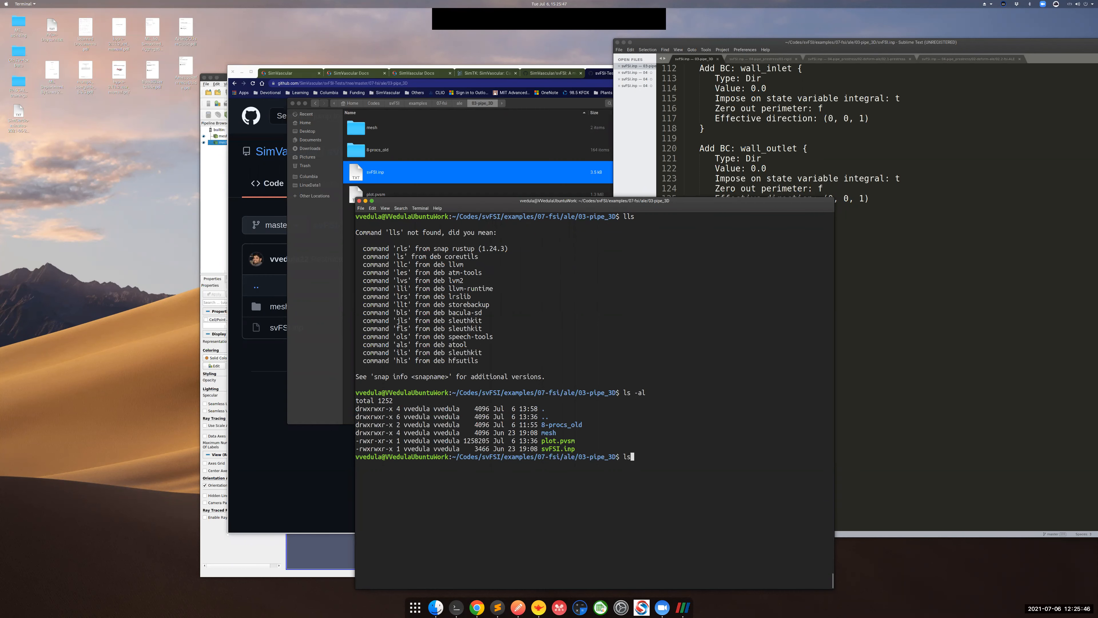
{"action": "key", "text": "Return"}
Create a symbolic link in the current directory to the executable ~/Codes/svFSI/public/build/svFSI-build/bin/svFSI
{"action": "type", "text": "ln -s `"}
{"action": "key", "text": "BackSpace"}
{"action": "type", "text": "~/Codes/p"}
{"action": "type", "text": "roj"}
{"action": "key", "text": "BackSpace"}
{"action": "key", "text": "BackSpace"}
{"action": "key", "text": "BackSpace"}
{"action": "key", "text": "BackSpace"}
{"action": "type", "text": "svFSI/public/build/svFSI-build/bin/svFSI"}
{"action": "key", "text": "Return"}
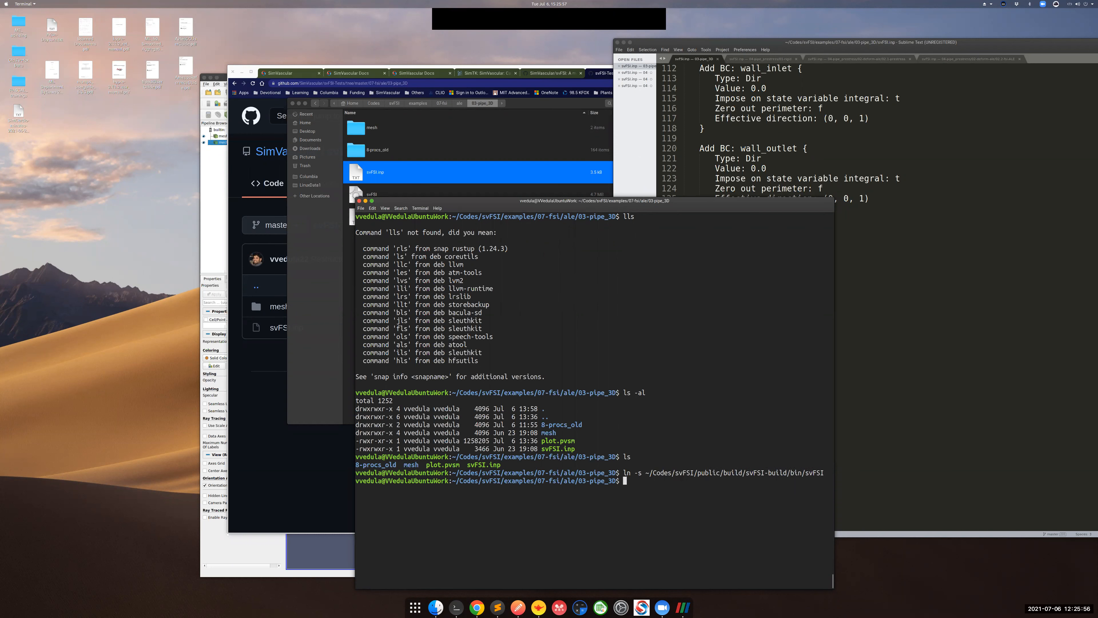
List the directory in a cleared terminal and run ./svFSI with mpirun on 8 processes
{"action": "key", "text": "ctrl+l"}
{"action": "type", "text": "ls"}
{"action": "key", "text": "Return"}
{"action": "type", "text": "m"}
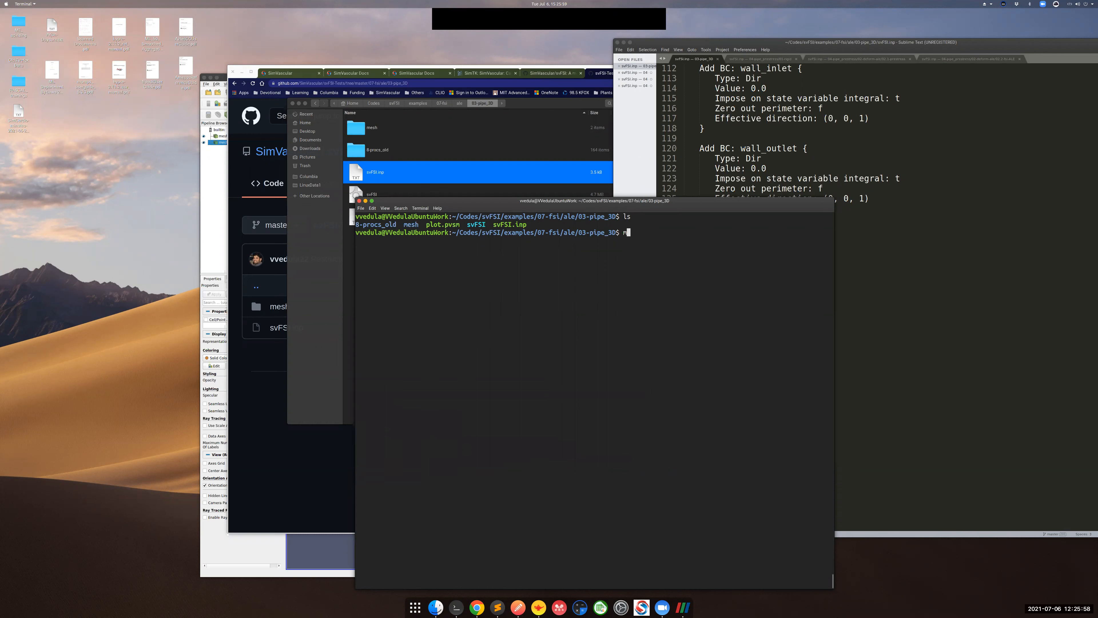
{"action": "type", "text": "pirun -np 8 ./svFSI"}
{"action": "key", "text": "Return"}
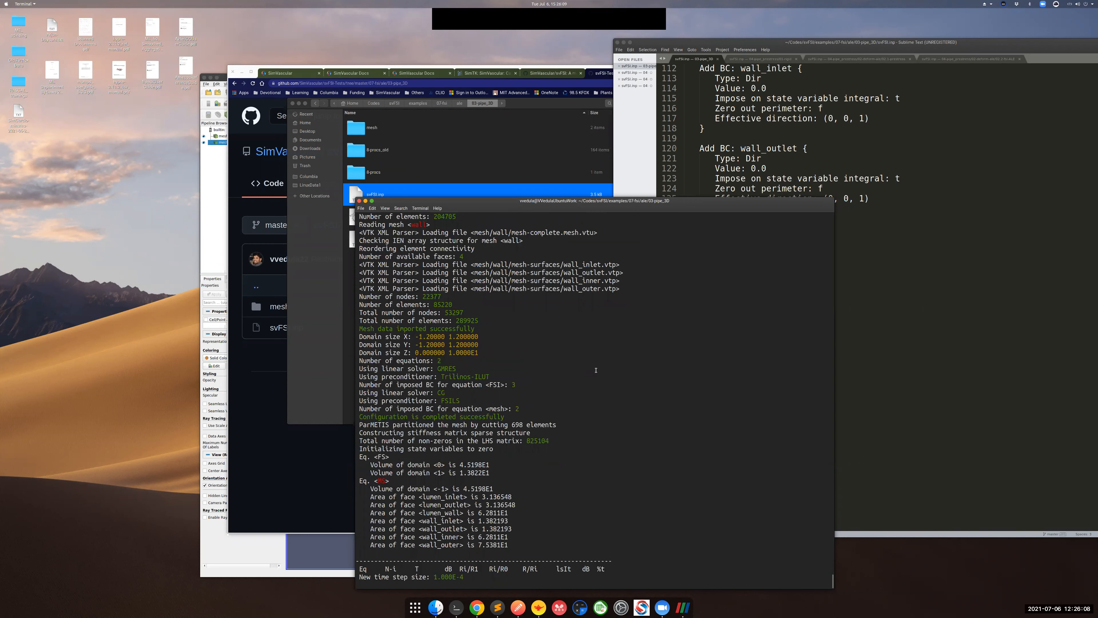
Examine the start of the solver output and highlight the Verbose setting in svFSI.inp, returning to the terminal
{"action": "scroll", "coordinate": [556, 401], "scroll_direction": "up", "scroll_amount": 8}
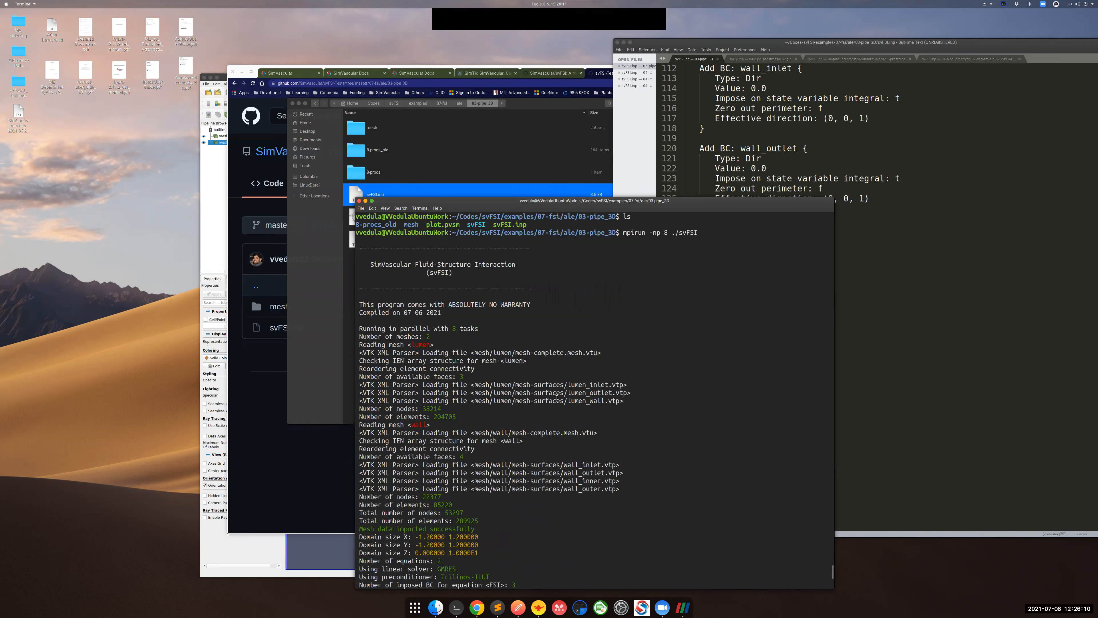
{"action": "left_click", "coordinate": [849, 218]}
{"action": "scroll", "coordinate": [825, 314], "scroll_direction": "up", "scroll_amount": 20}
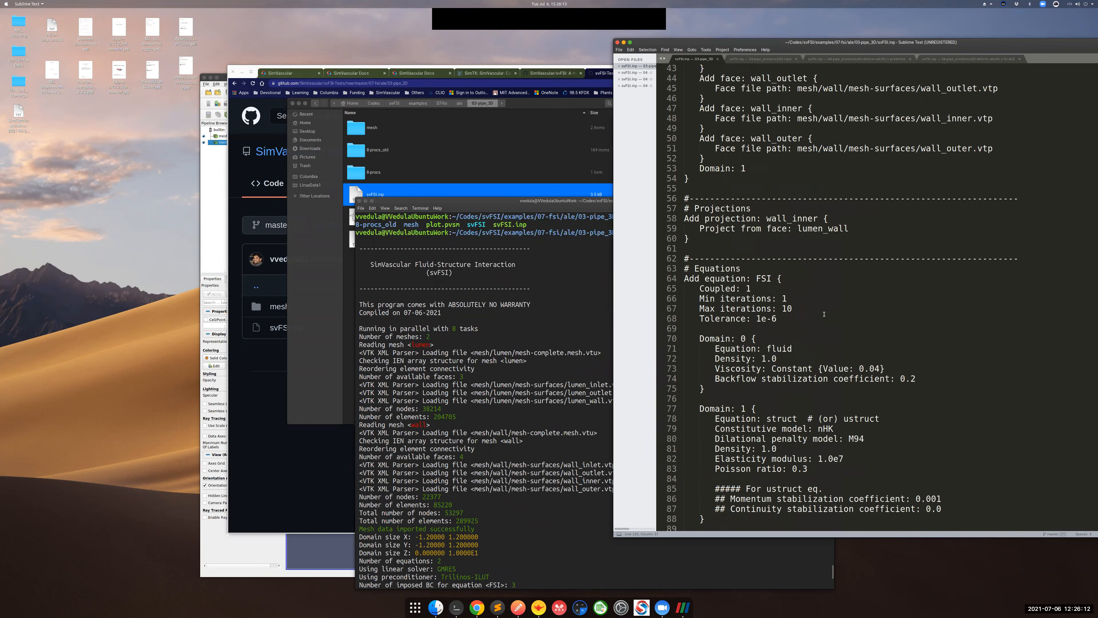
{"action": "scroll", "coordinate": [824, 314], "scroll_direction": "up", "scroll_amount": 7}
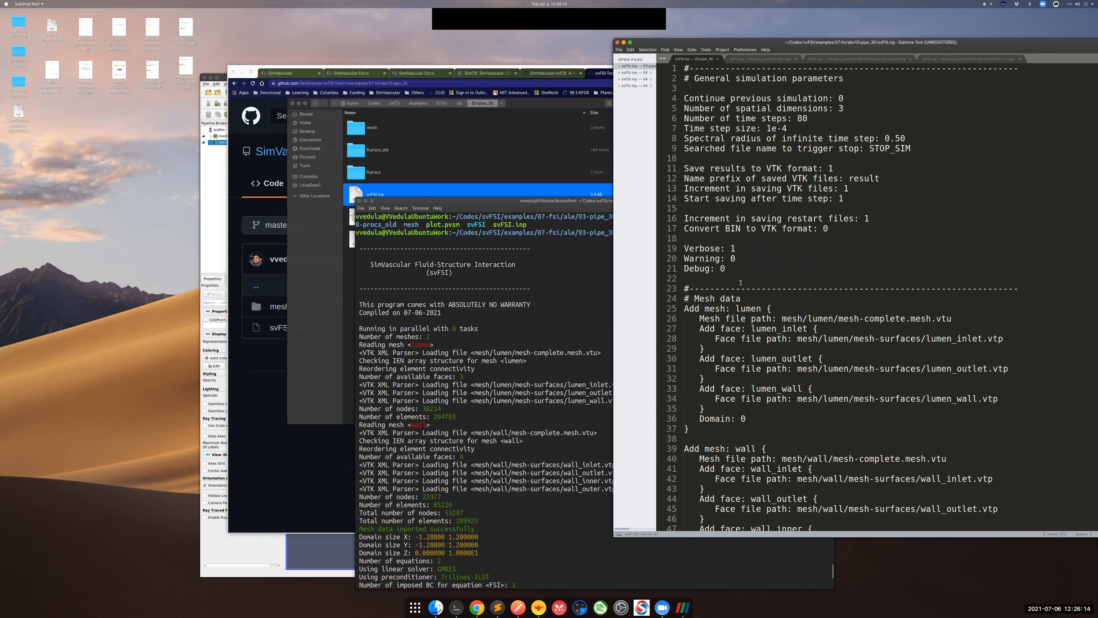
{"action": "left_click_drag", "start_coordinate": [684, 248], "coordinate": [736, 248]}
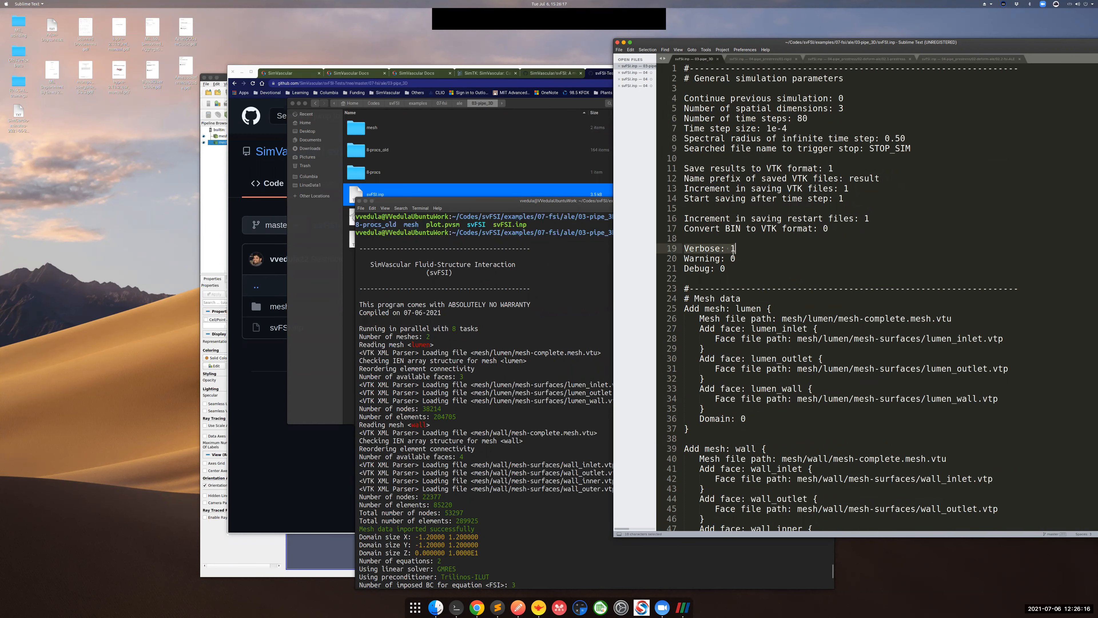
{"action": "left_click", "coordinate": [542, 355]}
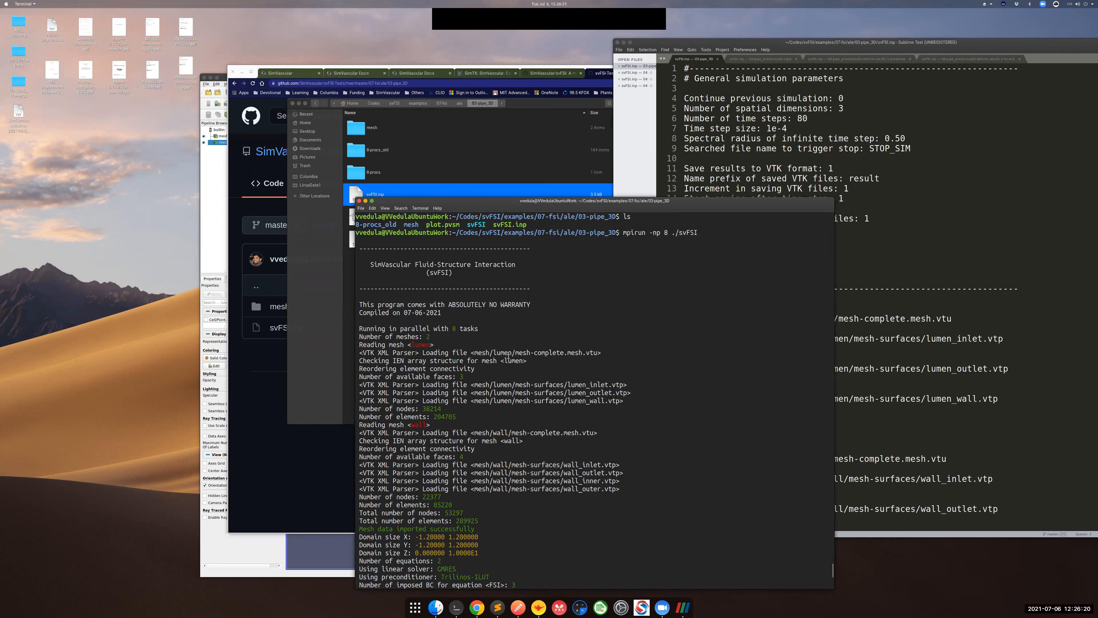
Highlight the output for reading the lumen mesh, the wall mesh and the mesh import message
{"action": "mouse_move", "coordinate": [382, 352]}
{"action": "left_mouse_down"}
{"action": "mouse_move", "coordinate": [460, 418]}
{"action": "mouse_move", "coordinate": [364, 345]}
{"action": "left_mouse_up"}
{"action": "left_click", "coordinate": [362, 345]}
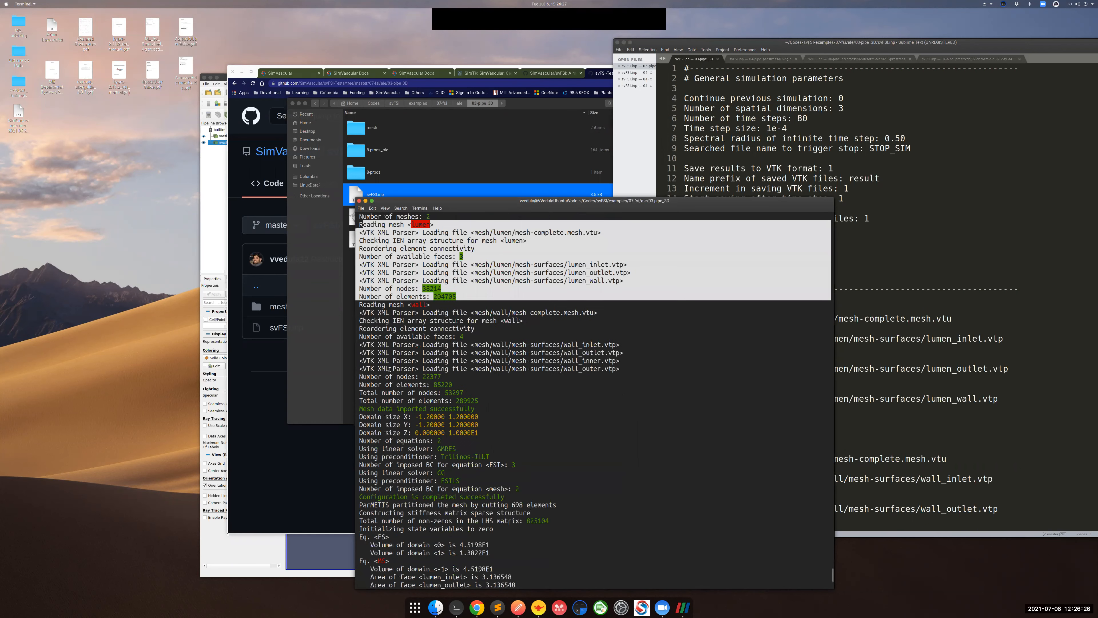
{"action": "left_click_drag", "start_coordinate": [360, 303], "coordinate": [445, 393]}
{"action": "left_click", "coordinate": [401, 413]}
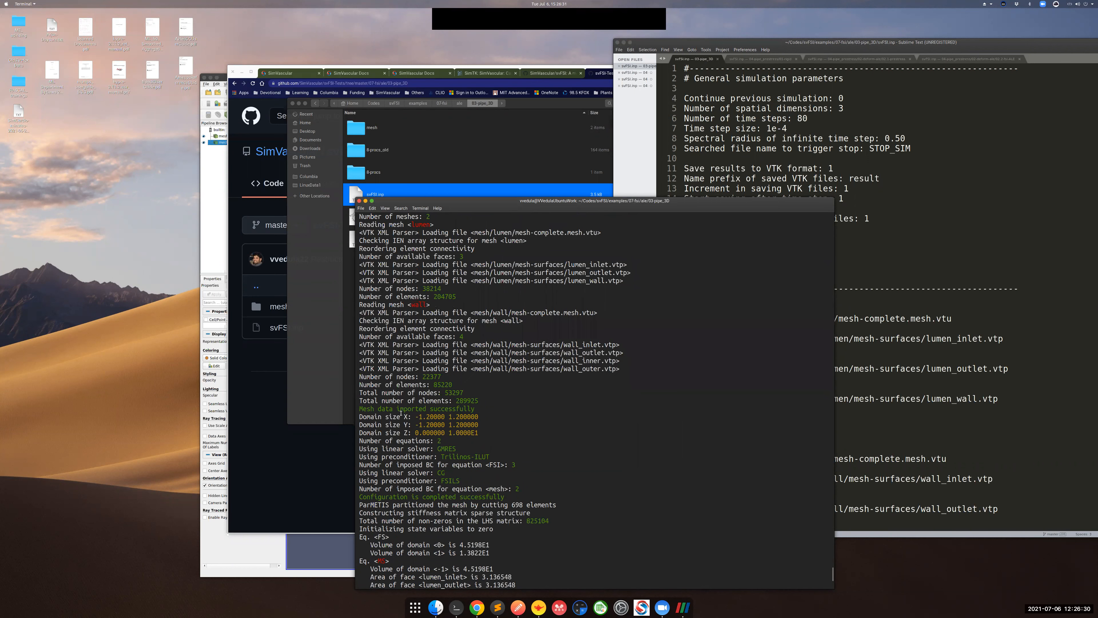
{"action": "left_click_drag", "start_coordinate": [360, 409], "coordinate": [477, 407]}
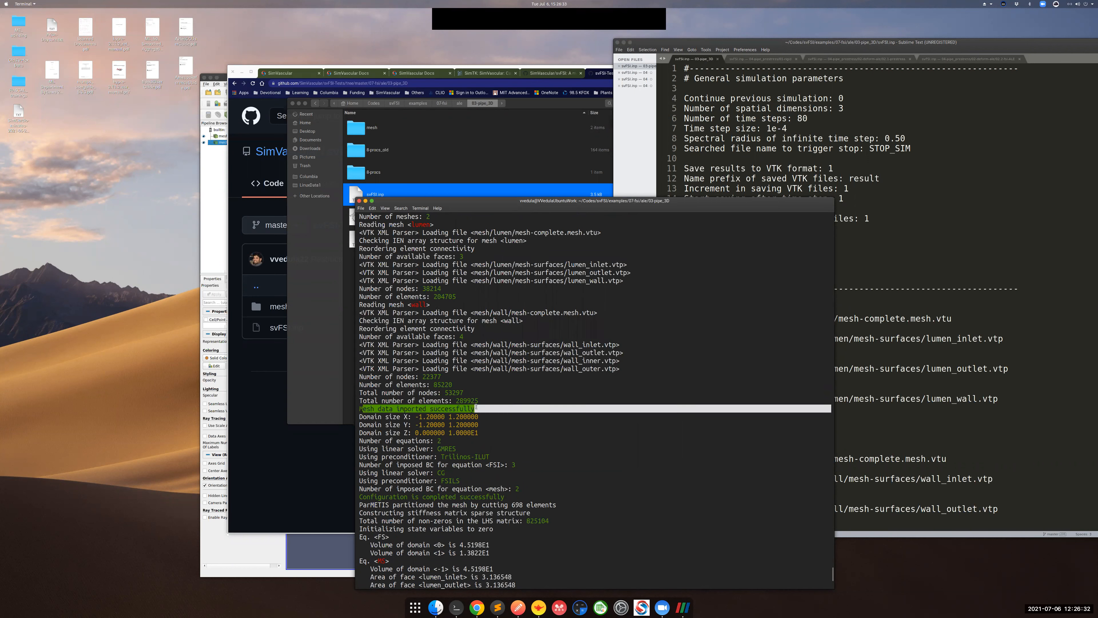
{"action": "left_click", "coordinate": [459, 422]}
Highlight the linear solver and preconditioner lines, the ParMETIS partitioning line and the domain volumes and face areas
{"action": "scroll", "coordinate": [447, 429], "scroll_direction": "down", "scroll_amount": 4}
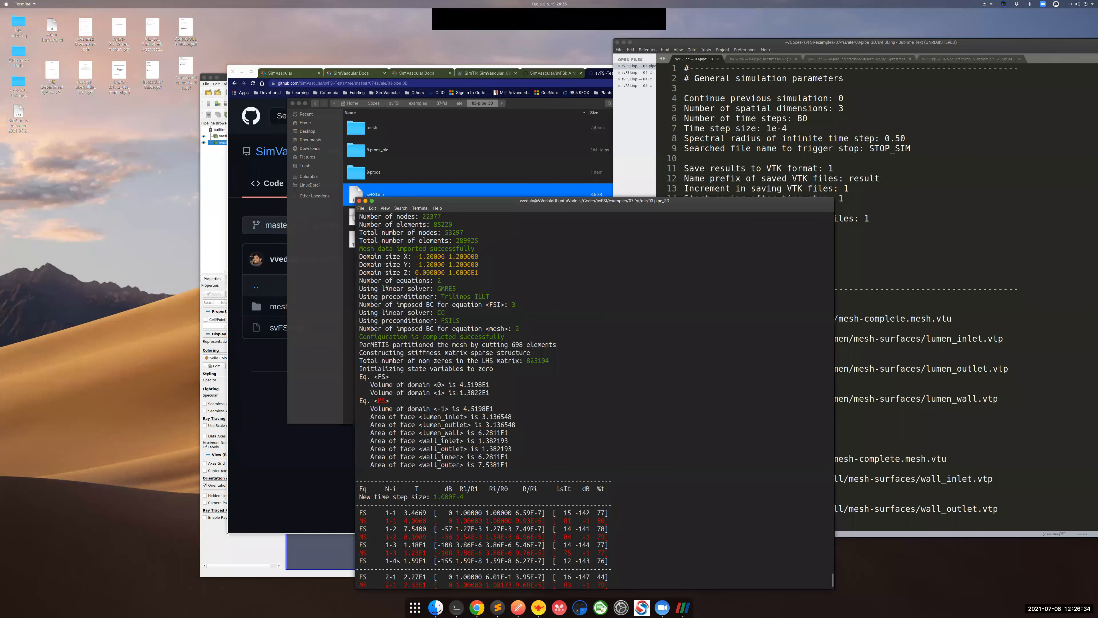
{"action": "left_click_drag", "start_coordinate": [369, 289], "coordinate": [433, 329]}
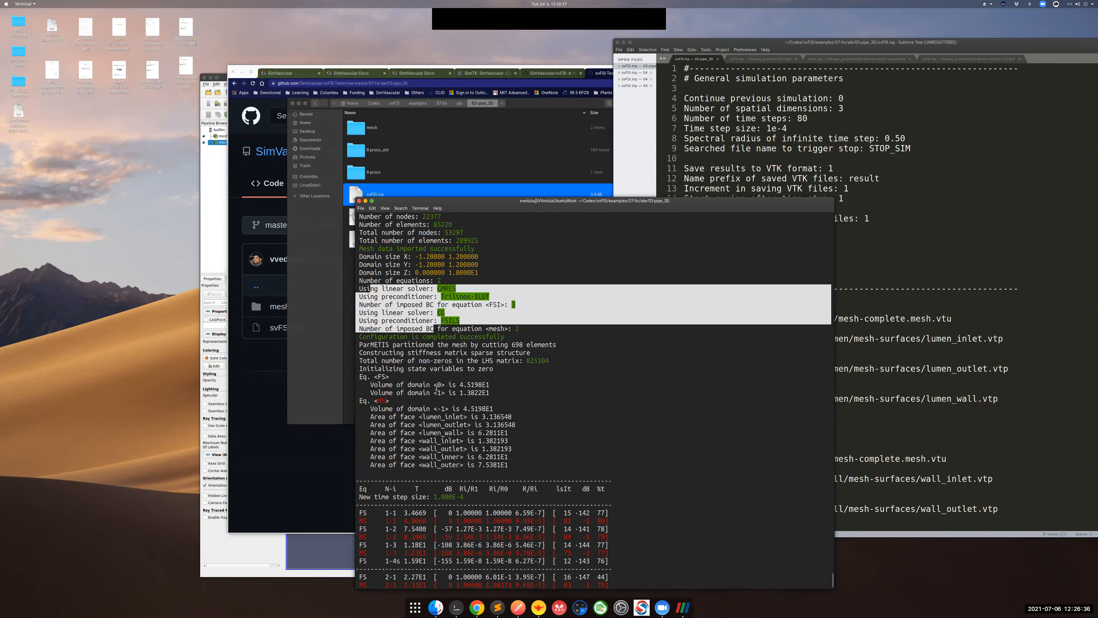
{"action": "left_click_drag", "start_coordinate": [361, 345], "coordinate": [445, 345]}
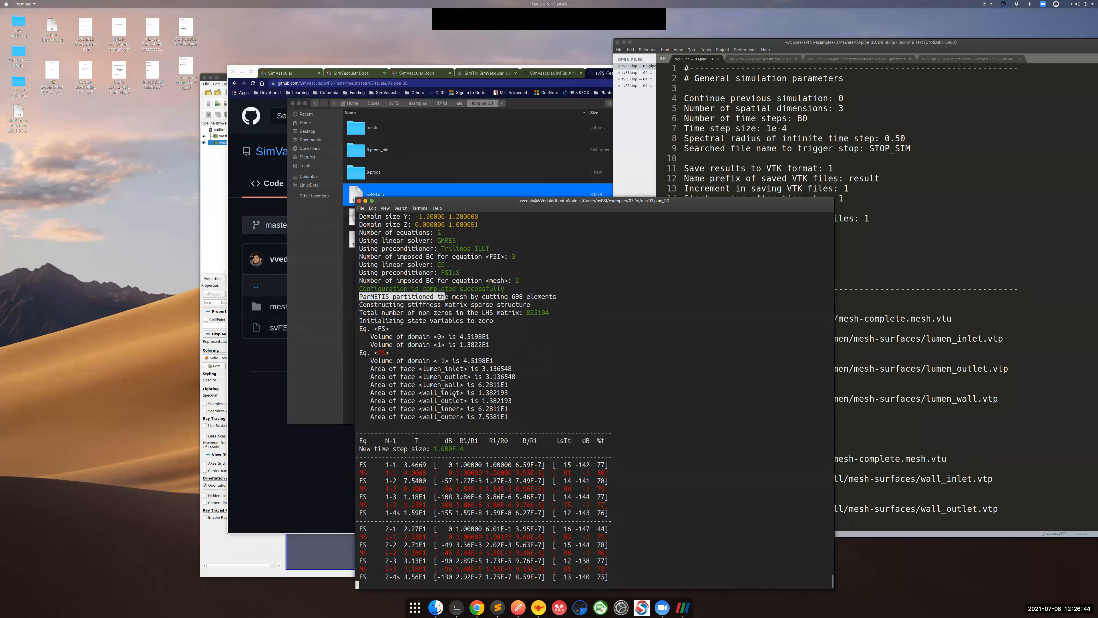
{"action": "left_click_drag", "start_coordinate": [518, 419], "coordinate": [355, 329]}
{"action": "left_click", "coordinate": [413, 392]}
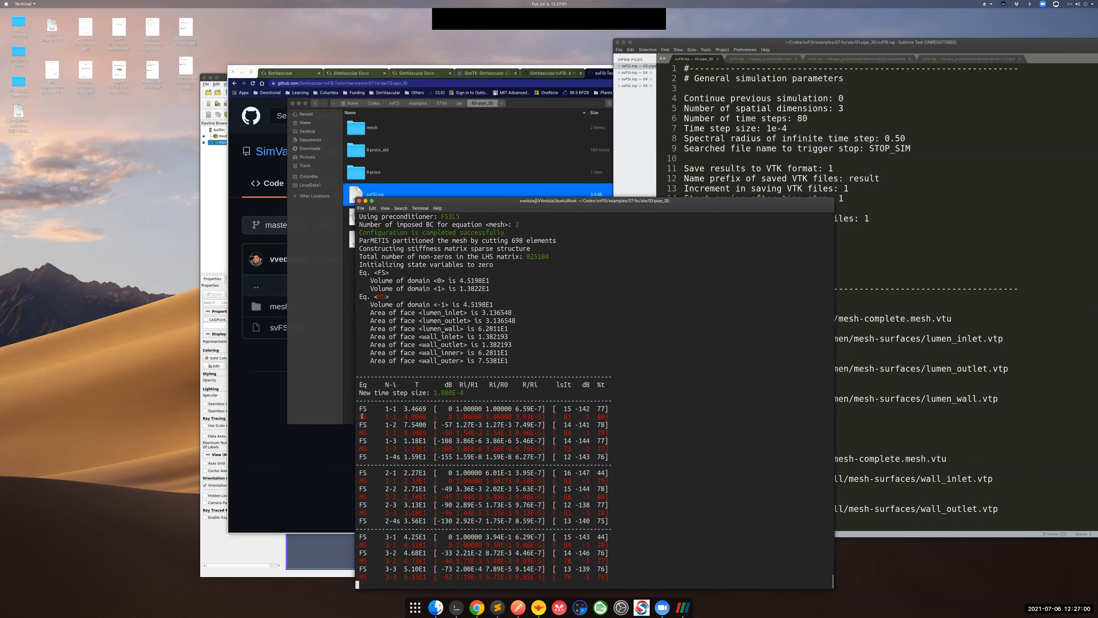
Highlight the first FS and MS iteration lines and the elapsed time values in the T column
{"action": "left_click_drag", "start_coordinate": [359, 409], "coordinate": [355, 422]}
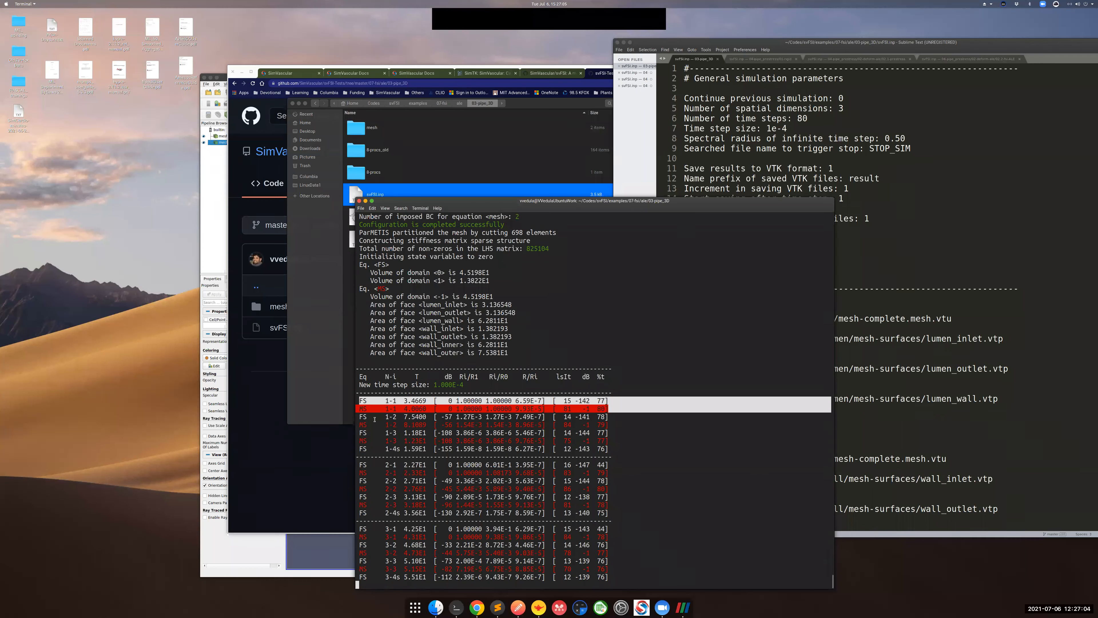
{"action": "left_click", "coordinate": [377, 419]}
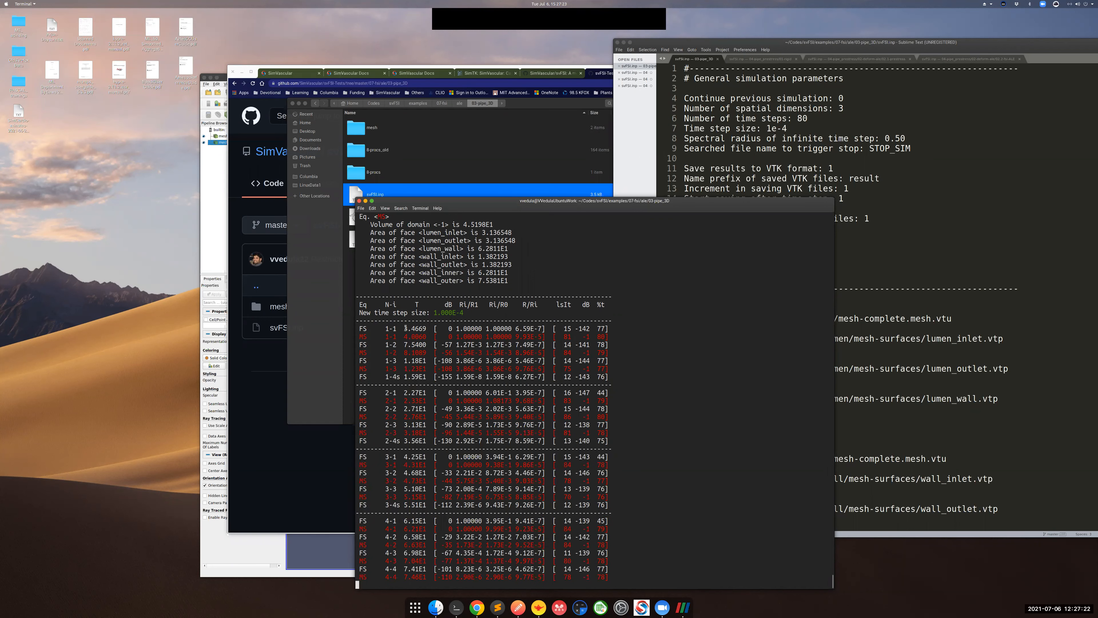
{"action": "left_click_drag", "start_coordinate": [405, 328], "coordinate": [422, 342]}
{"action": "left_click", "coordinate": [405, 329]}
{"action": "double_click", "coordinate": [410, 329]}
{"action": "double_click", "coordinate": [425, 337]}
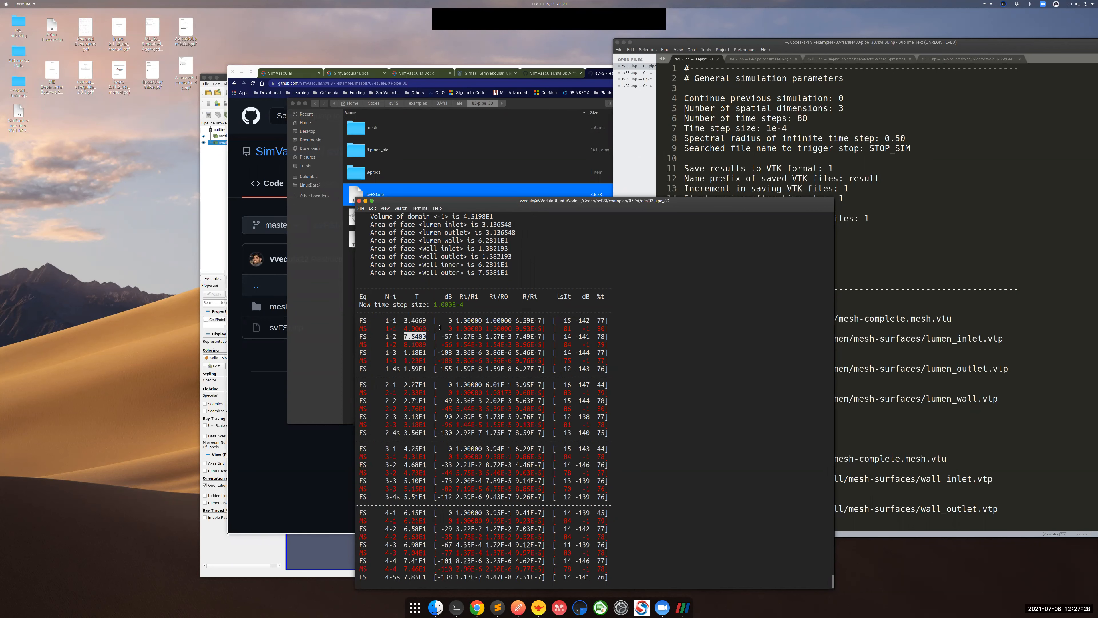
Highlight the residual columns and the linear solver's iteration, dB and time percentage columns of the convergence output
{"action": "left_click_drag", "start_coordinate": [435, 321], "coordinate": [545, 320]}
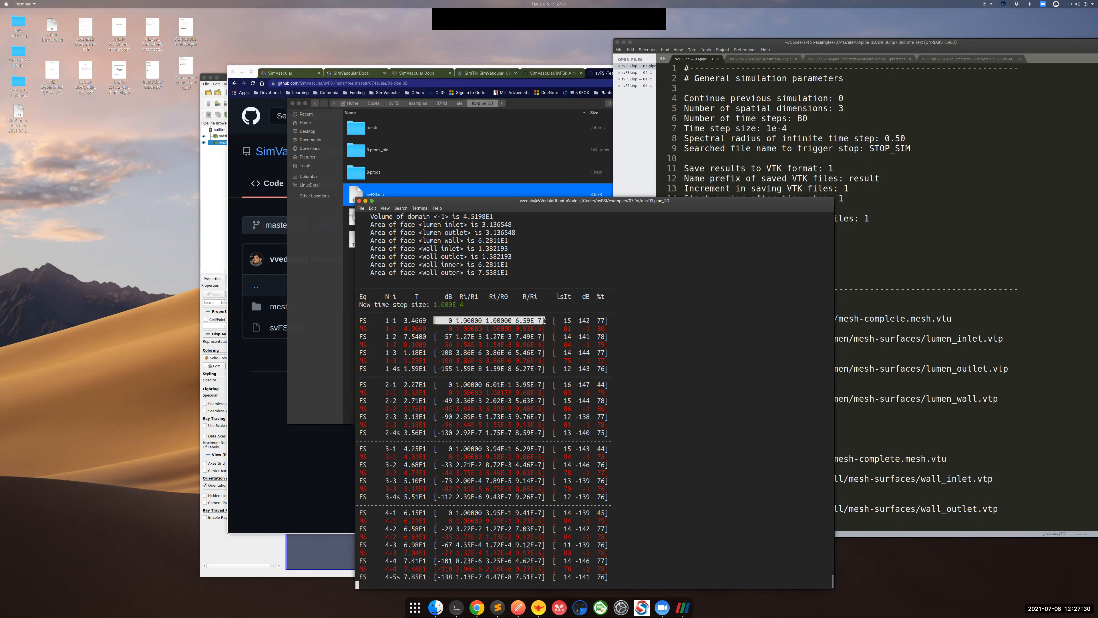
{"action": "scroll", "coordinate": [517, 416], "scroll_direction": "up", "scroll_amount": 1}
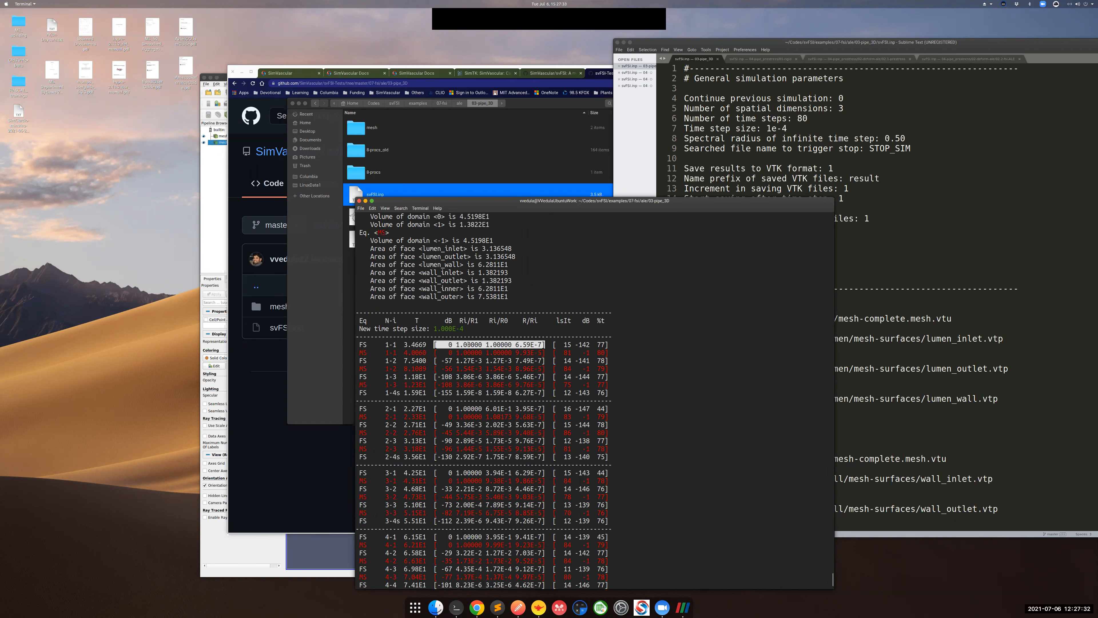
{"action": "left_click", "coordinate": [470, 321]}
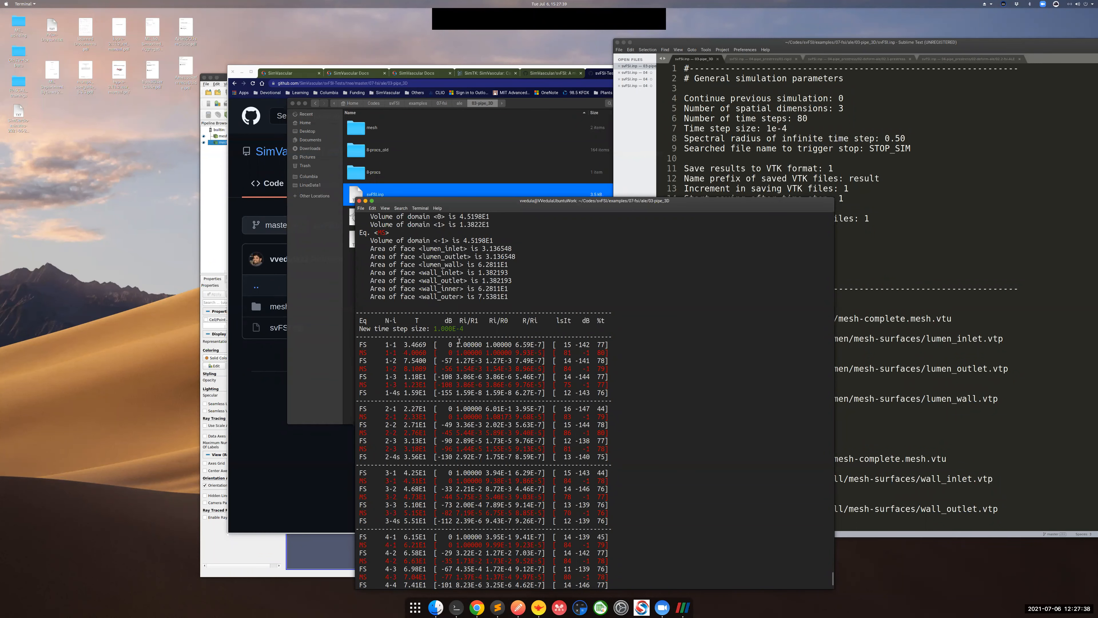
{"action": "left_click_drag", "start_coordinate": [456, 344], "coordinate": [484, 343]}
{"action": "left_click", "coordinate": [501, 352]}
{"action": "left_click_drag", "start_coordinate": [516, 409], "coordinate": [543, 408]}
{"action": "left_click_drag", "start_coordinate": [564, 345], "coordinate": [588, 345]}
{"action": "double_click", "coordinate": [566, 344]}
{"action": "left_click", "coordinate": [504, 375]}
{"action": "left_click_drag", "start_coordinate": [599, 343], "coordinate": [603, 343]}
{"action": "left_click", "coordinate": [597, 369]}
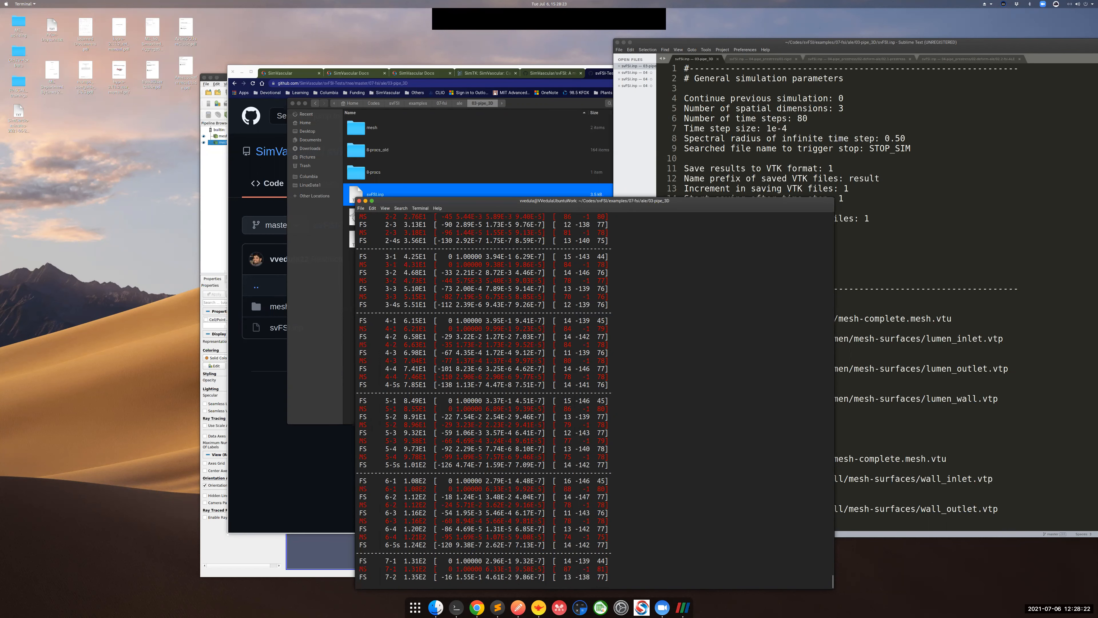
Interrupt the running simulation and open histor.dat from the 8-procs_old folder
{"action": "key", "text": "ctrl+c"}
{"action": "double_click", "coordinate": [380, 151]}
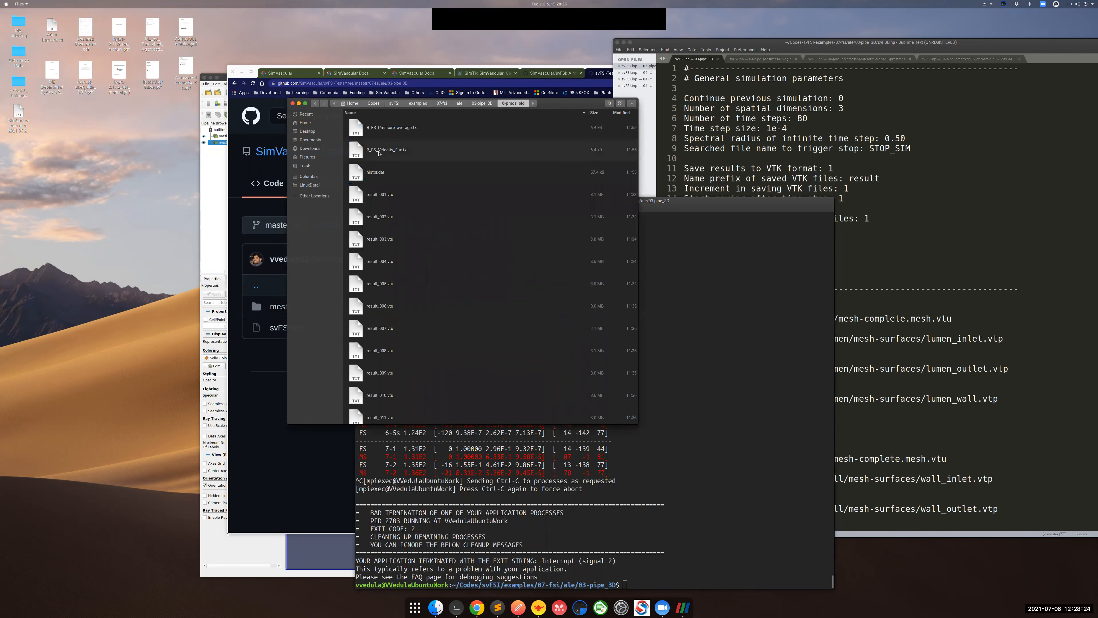
{"action": "double_click", "coordinate": [377, 172]}
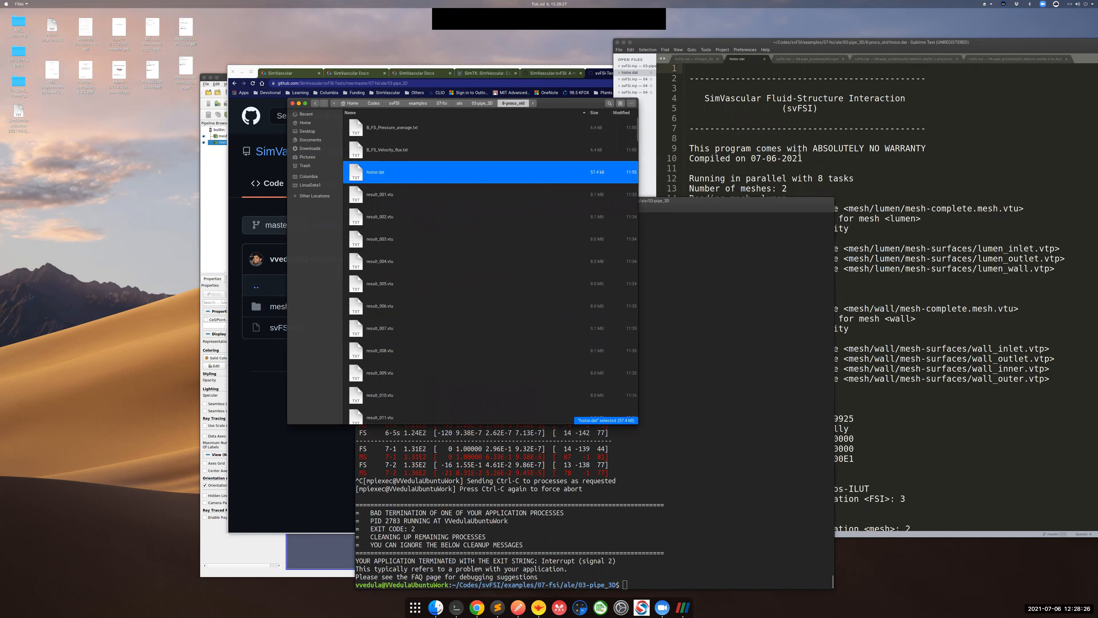
Review the convergence history in histor.dat through to the final time step at the end of the file
{"action": "left_click", "coordinate": [800, 178]}
{"action": "scroll", "coordinate": [814, 320], "scroll_direction": "down", "scroll_amount": 9}
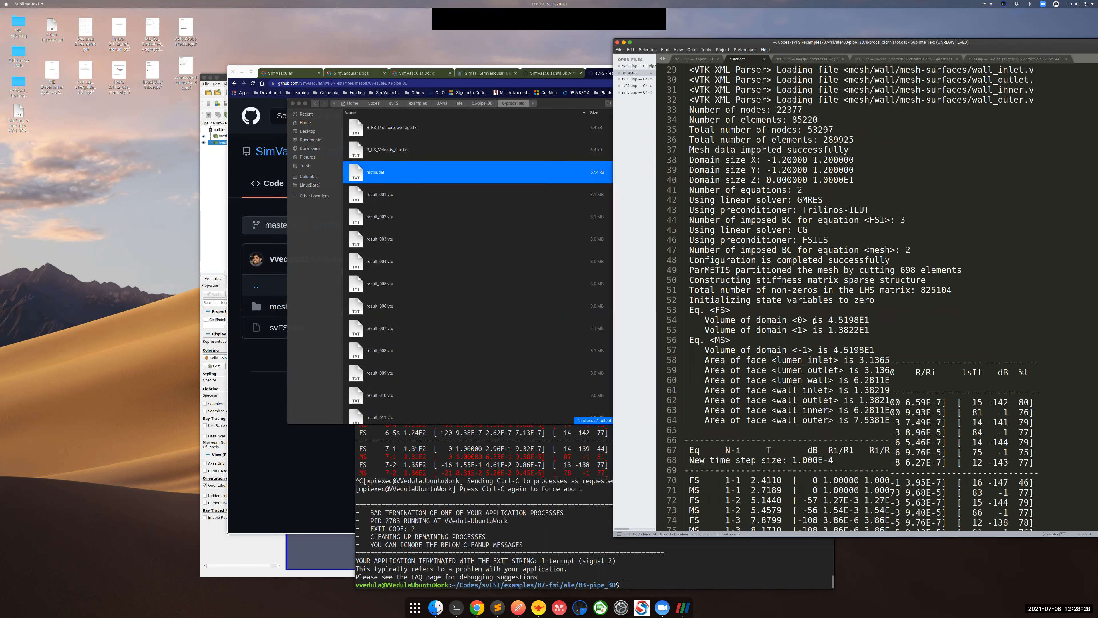
{"action": "scroll", "coordinate": [814, 321], "scroll_direction": "down", "scroll_amount": 15}
{"action": "scroll", "coordinate": [787, 291], "scroll_direction": "down", "scroll_amount": 5}
{"action": "key", "text": "ctrl+Home"}
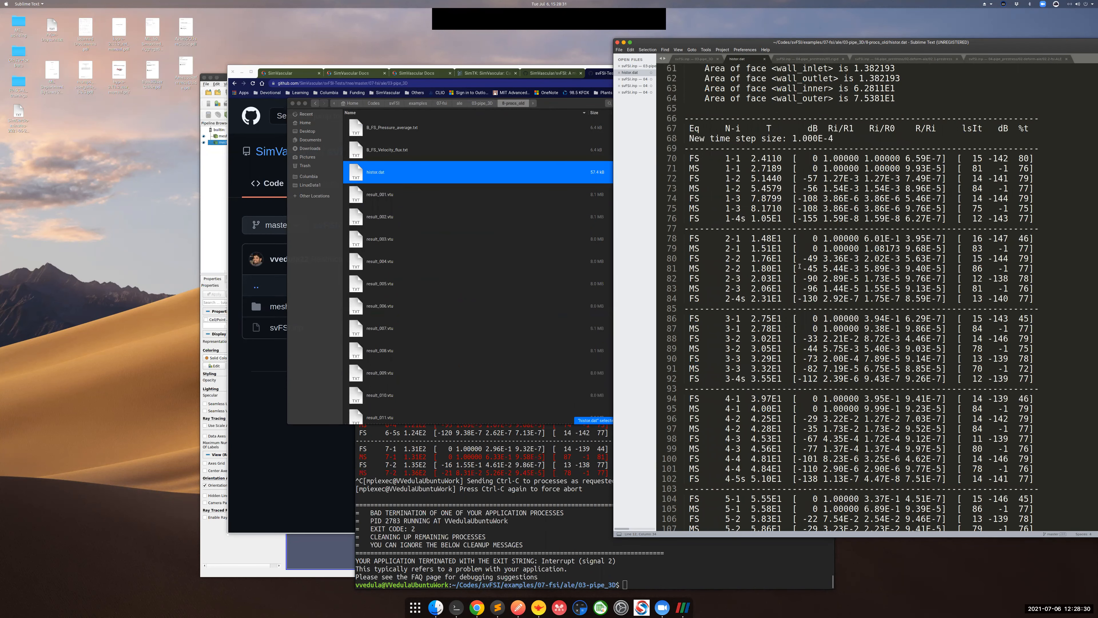
{"action": "key", "text": "ctrl+End"}
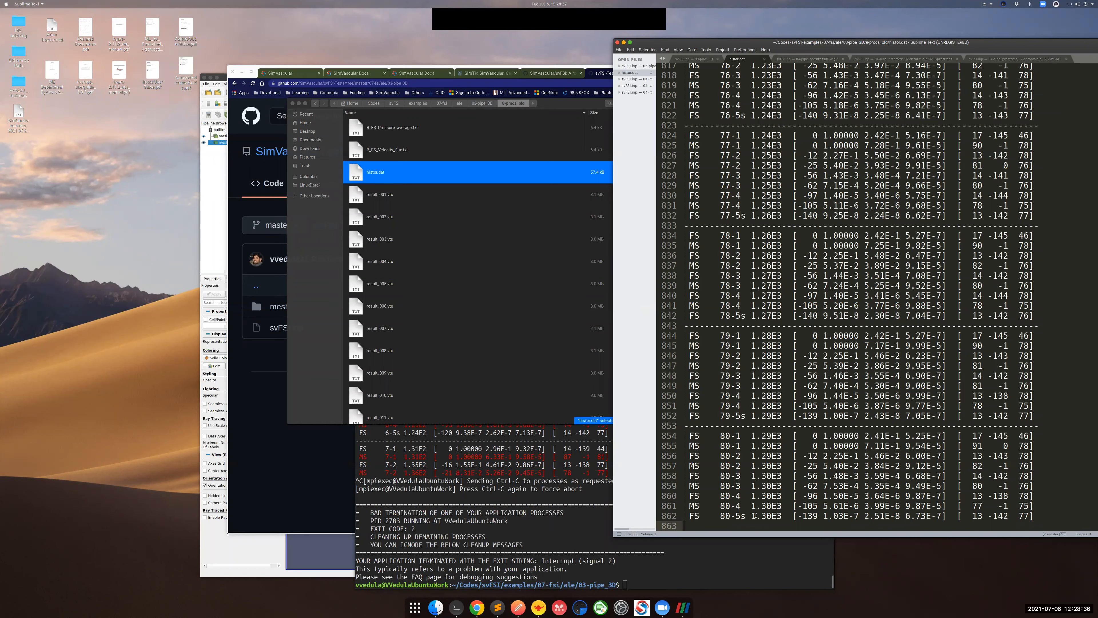
Clear the terminal, list the directory, launch ParaView with the pv command and move its window toward the screen centre
{"action": "left_click", "coordinate": [448, 496]}
{"action": "key", "text": "ctrl+l"}
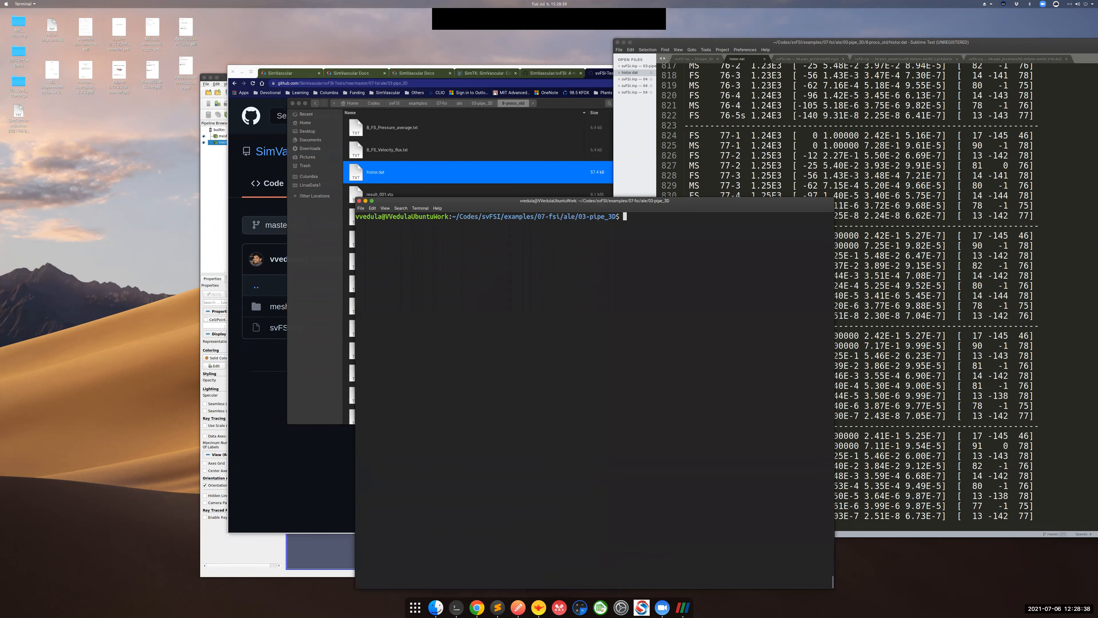
{"action": "type", "text": "ls"}
{"action": "key", "text": "Return"}
{"action": "type", "text": "pv"}
{"action": "key", "text": "Return"}
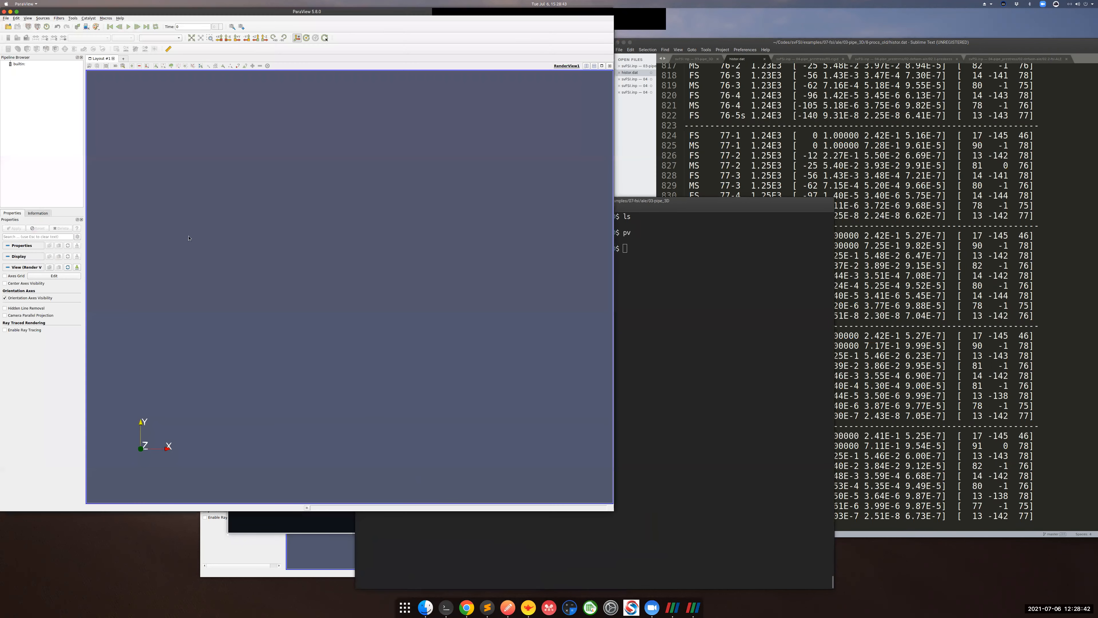
{"action": "left_click_drag", "start_coordinate": [42, 11], "coordinate": [271, 54]}
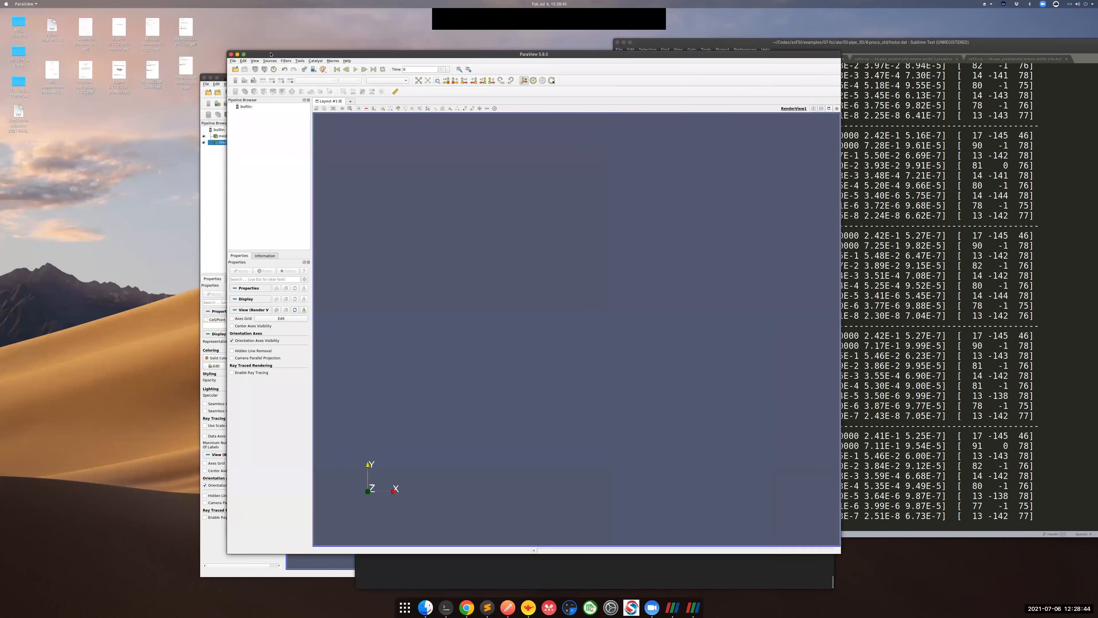
Load the plot.pvsm state with the Choose File Names option, picking the result file series from the 8-procs_old folder
{"action": "left_click", "coordinate": [233, 61]}
{"action": "left_click", "coordinate": [272, 157]}
{"action": "double_click", "coordinate": [476, 285]}
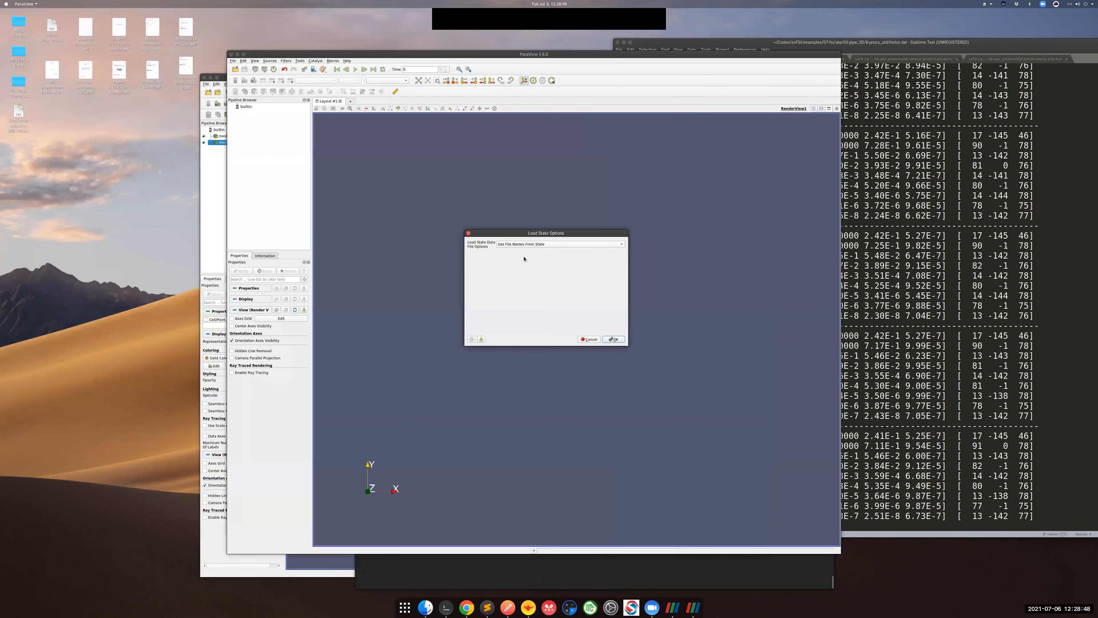
{"action": "left_click", "coordinate": [541, 245]}
{"action": "left_click", "coordinate": [556, 257]}
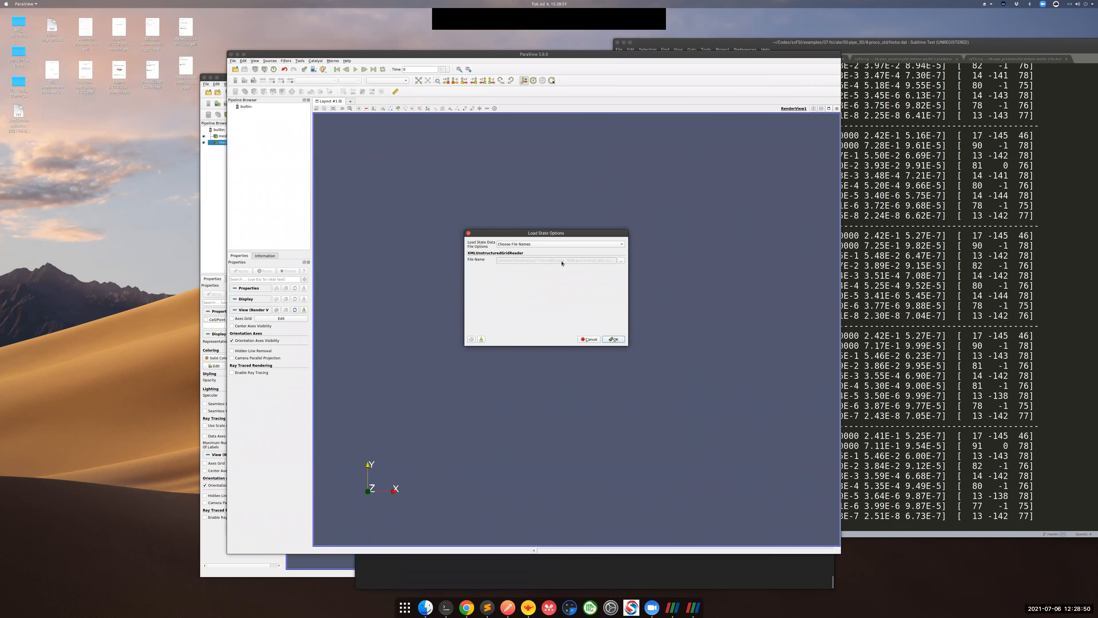
{"action": "left_click", "coordinate": [619, 260]}
{"action": "double_click", "coordinate": [480, 258]}
{"action": "double_click", "coordinate": [480, 269]}
{"action": "left_click", "coordinate": [613, 339]}
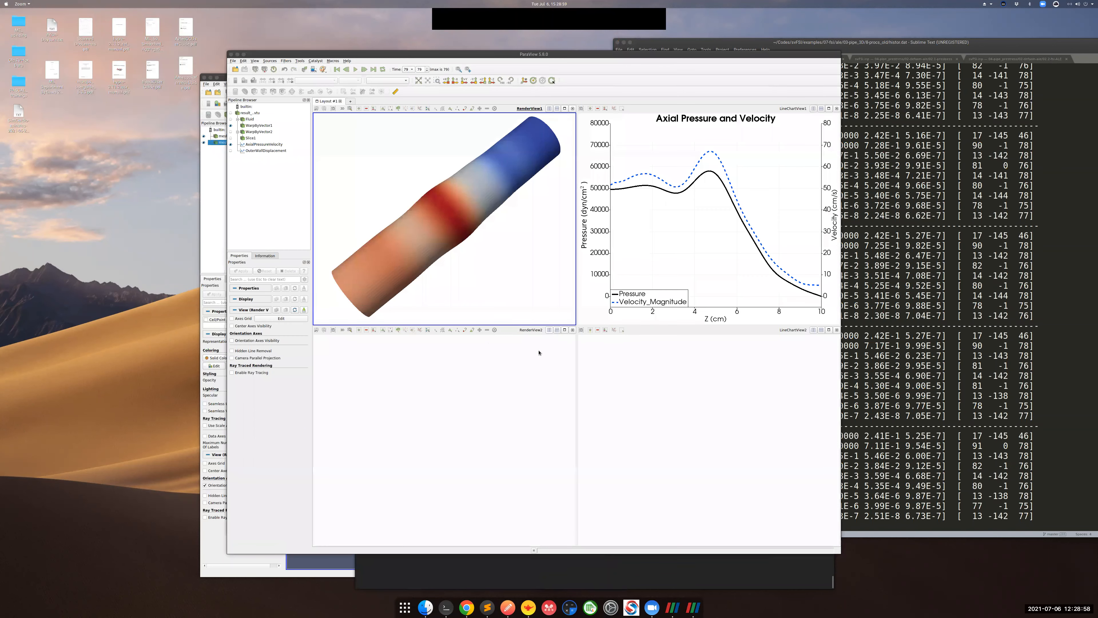
{"action": "left_click", "coordinate": [524, 283]}
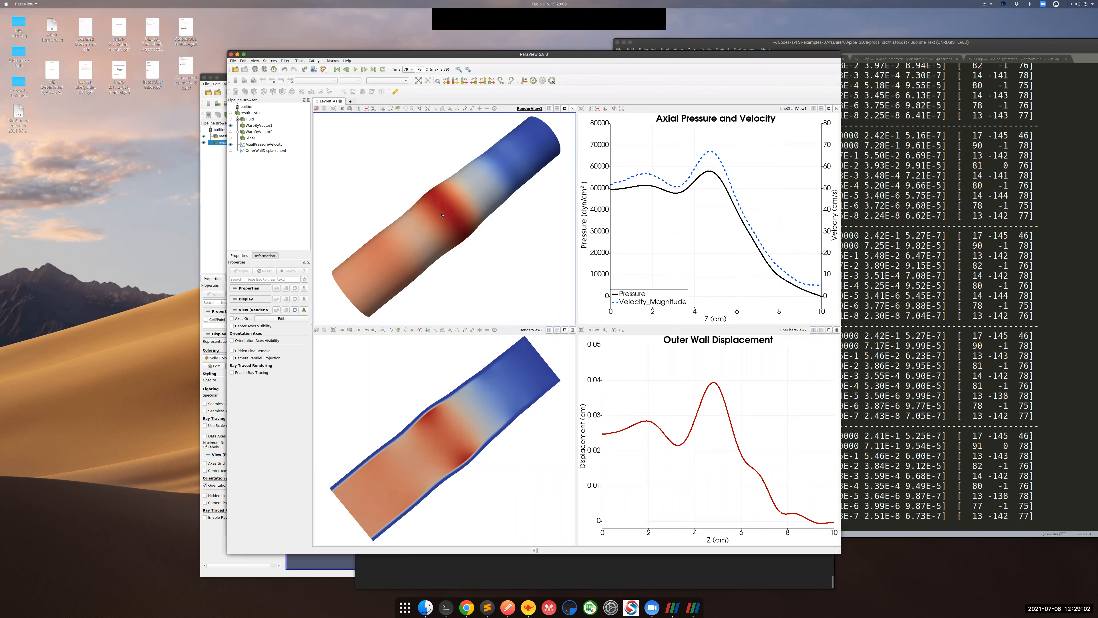
Examine the deformed pipe, slice, axial pressure and velocity chart, and outer wall displacement chart by activating each view in turn
{"action": "left_click", "coordinate": [433, 383]}
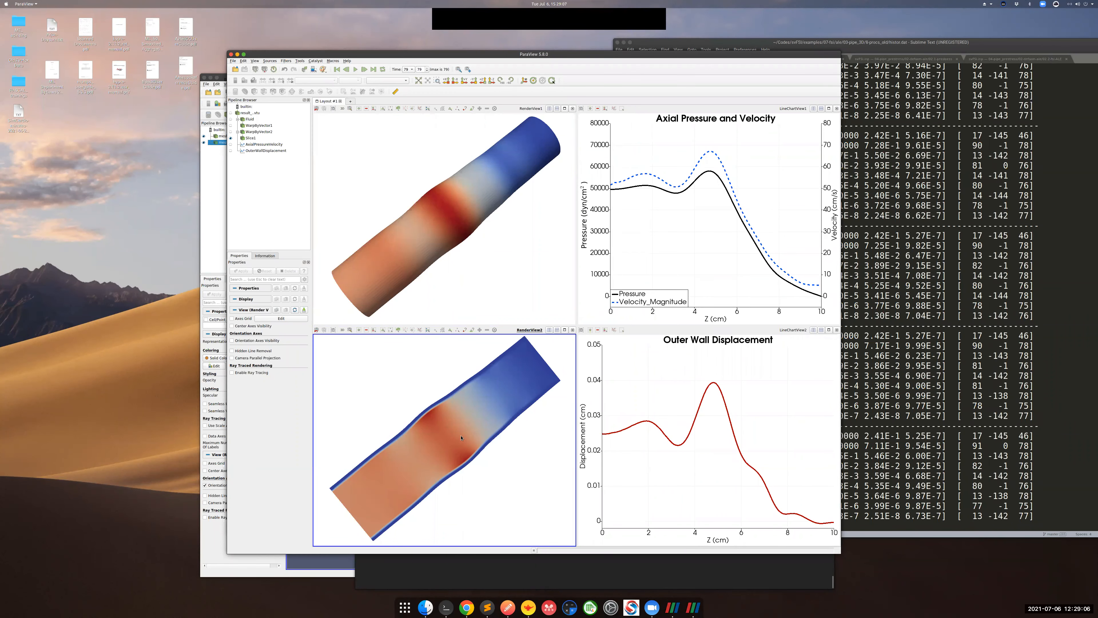
{"action": "left_click", "coordinate": [707, 245]}
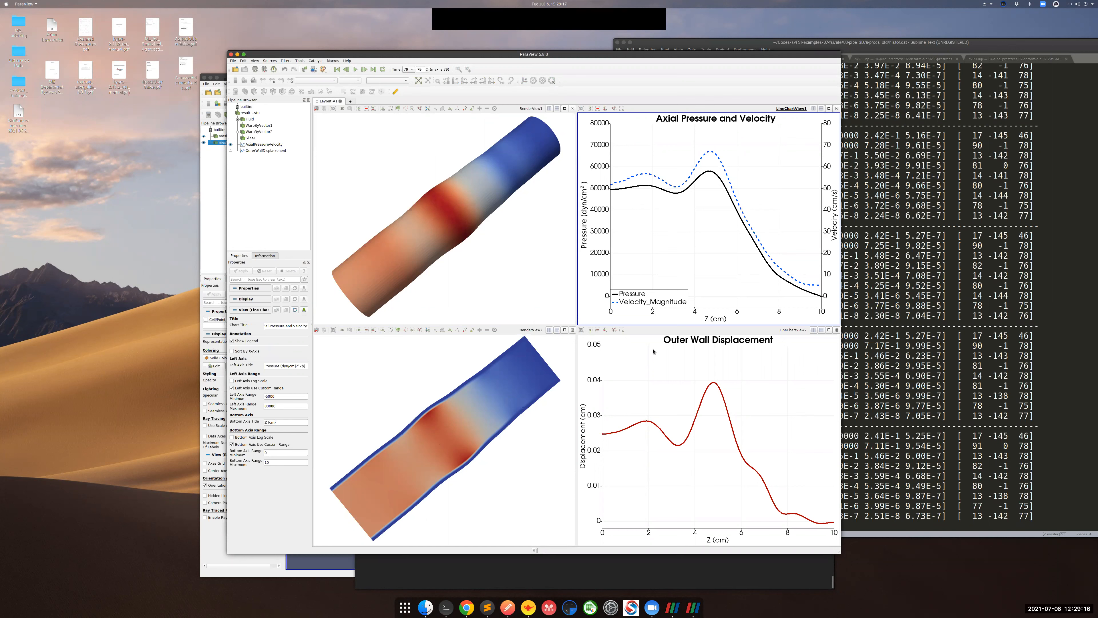
{"action": "left_click", "coordinate": [692, 385]}
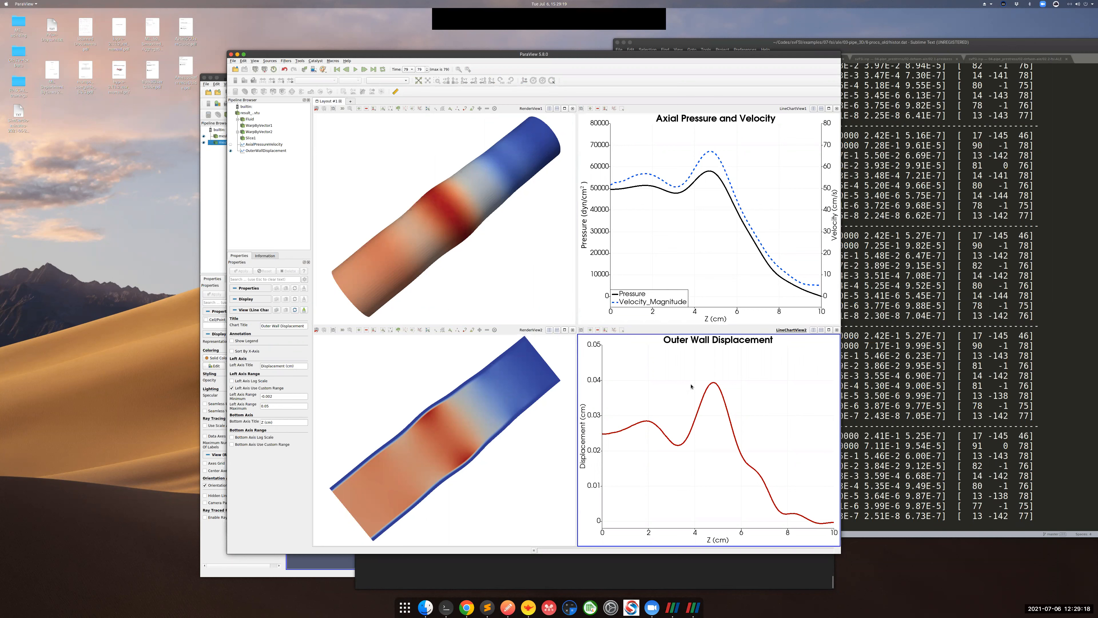
{"action": "left_click", "coordinate": [509, 285]}
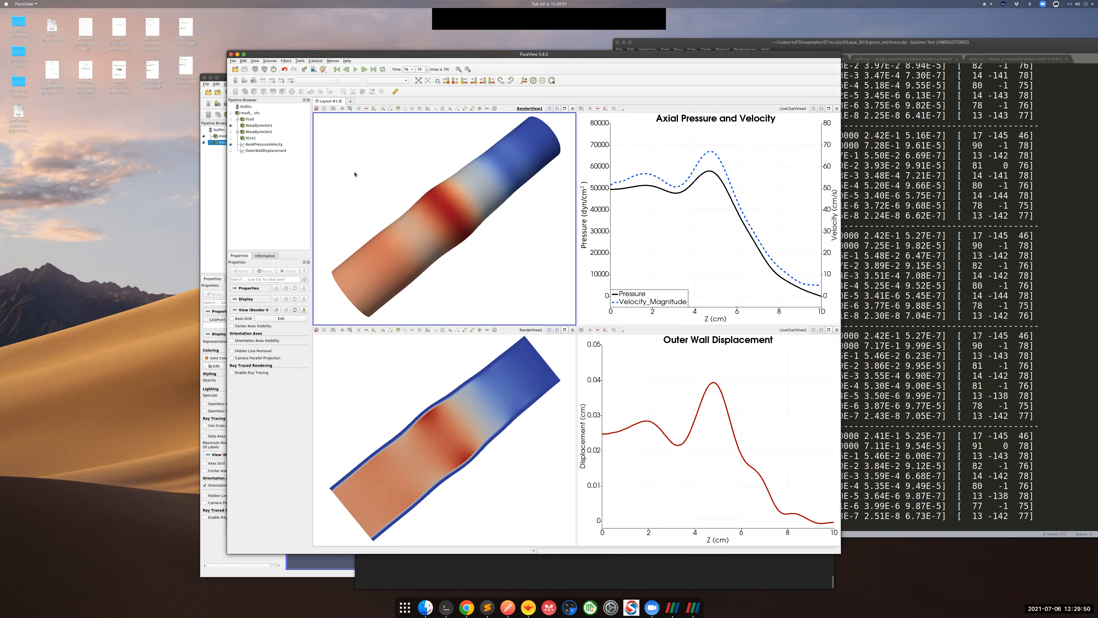
Play the results animation from the first time step to the end and close the ParaView window
{"action": "left_click", "coordinate": [338, 70]}
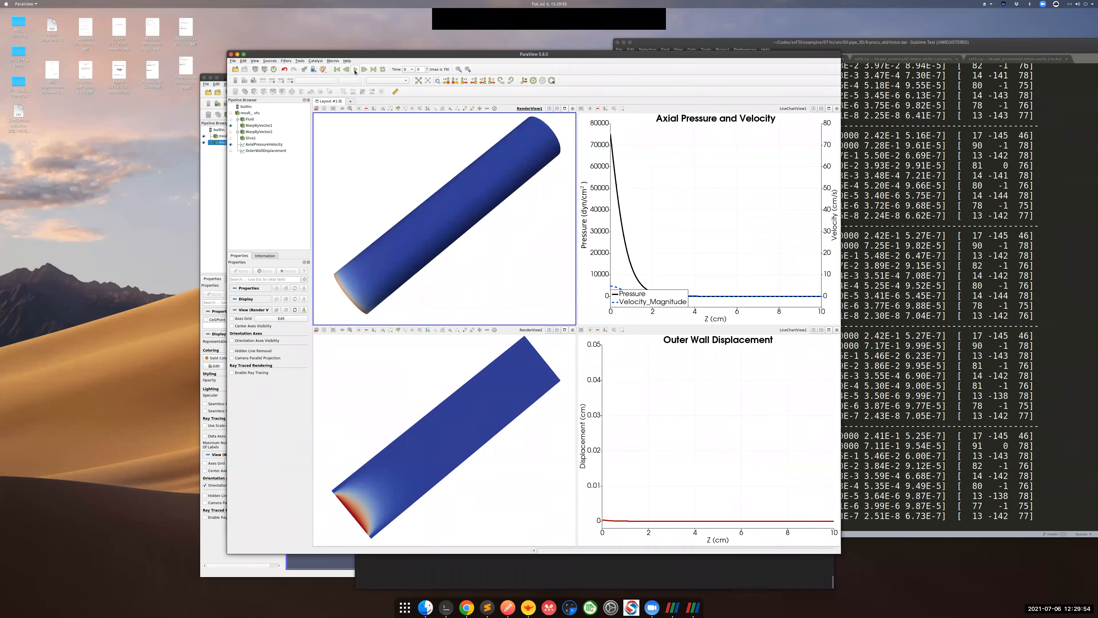
{"action": "left_click", "coordinate": [355, 70]}
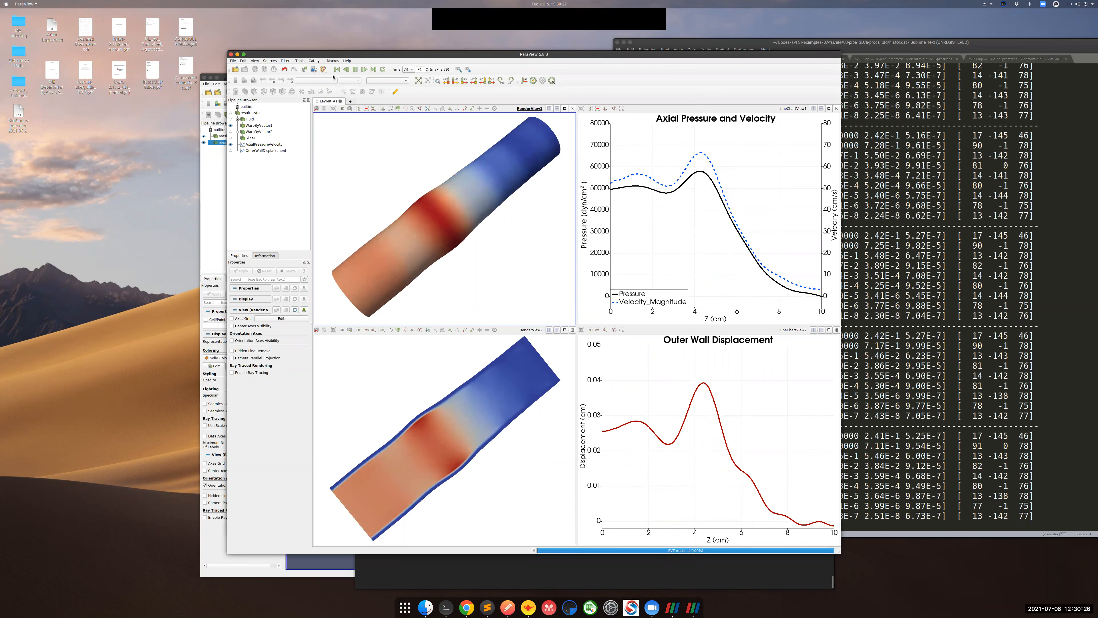
{"action": "left_click", "coordinate": [356, 70]}
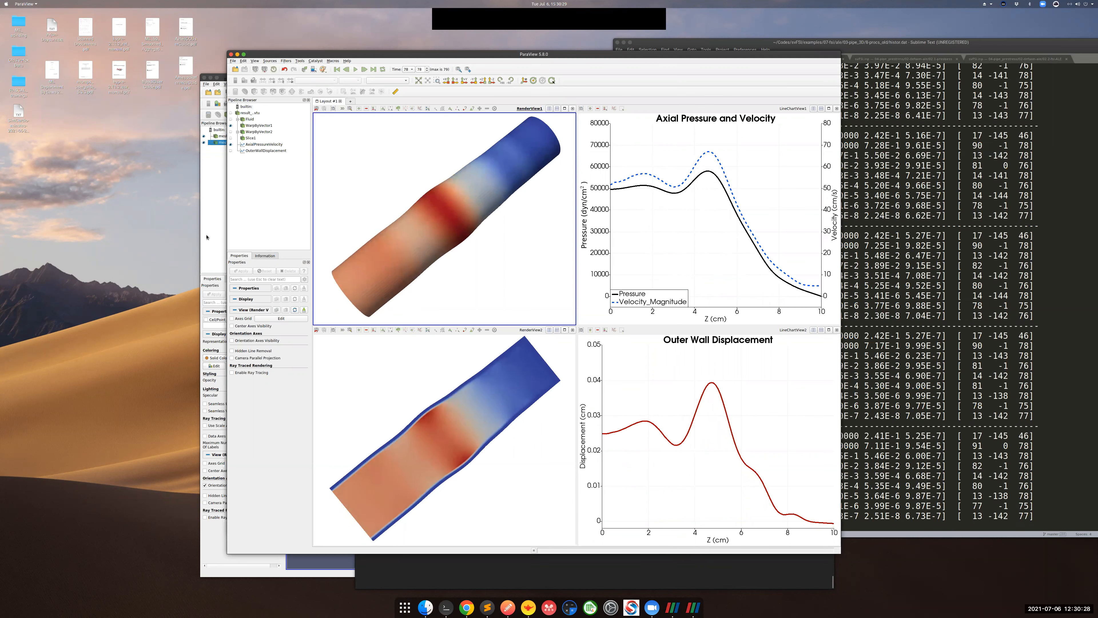
{"action": "left_click", "coordinate": [231, 55]}
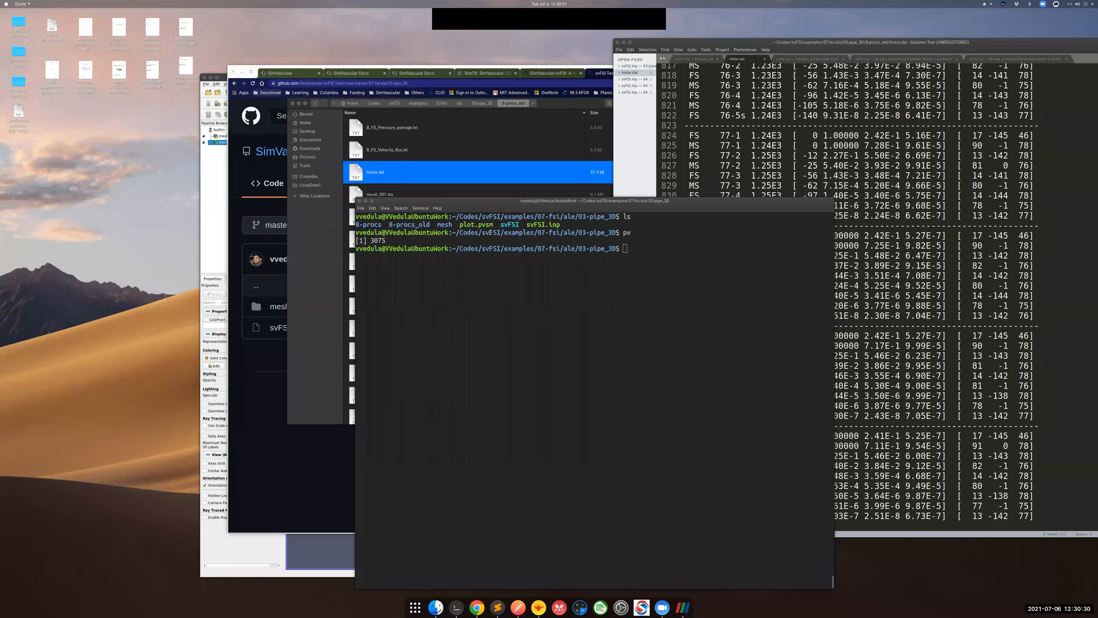
Browse the file manager to the 01-rigid folder of the 04-pipe_prestress example and select rigid_wall_mean_pressure.vtp
{"action": "left_click", "coordinate": [329, 266]}
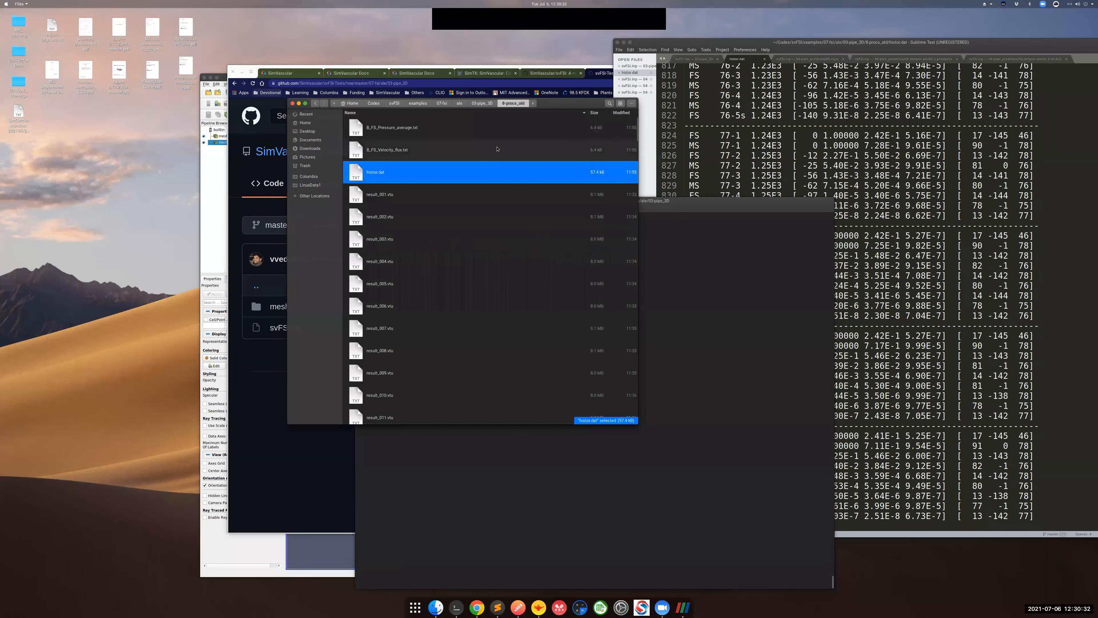
{"action": "left_click", "coordinate": [459, 103]}
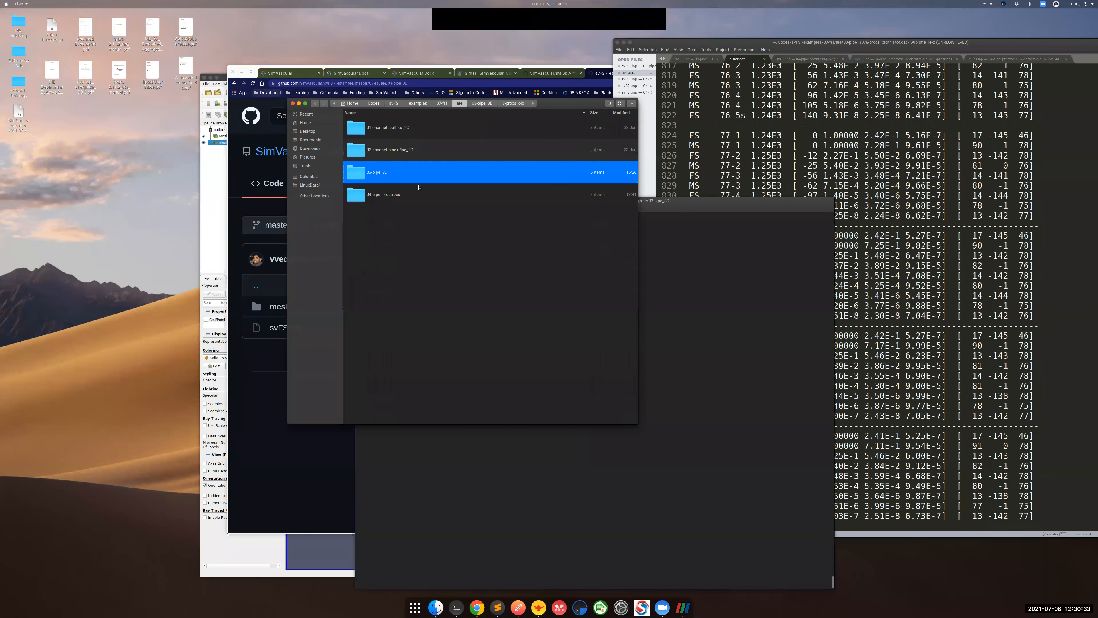
{"action": "left_click", "coordinate": [391, 201]}
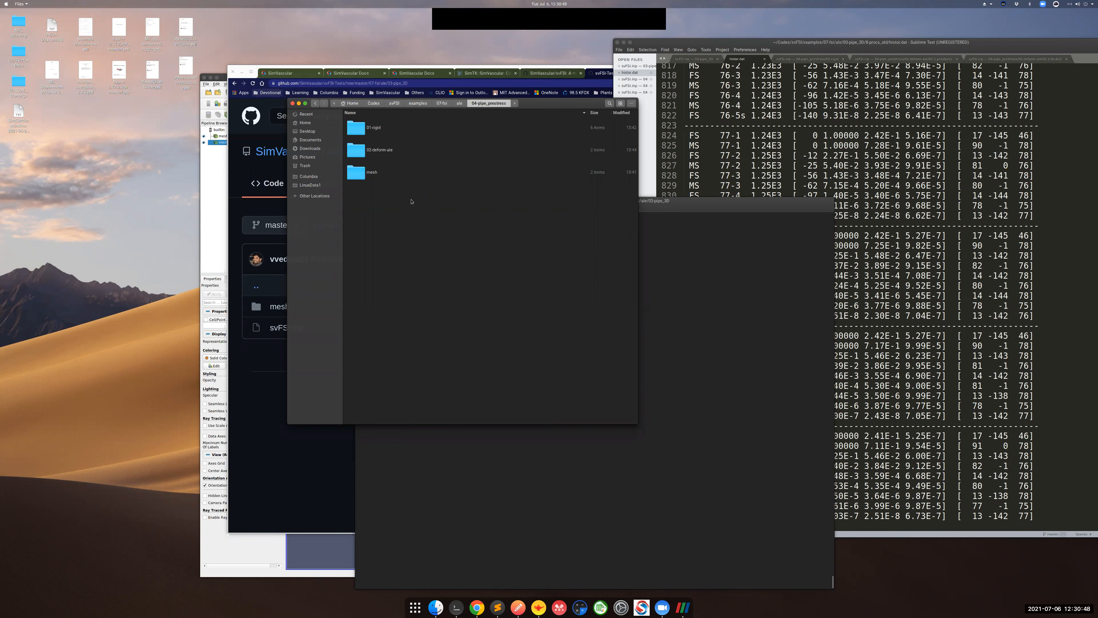
{"action": "double_click", "coordinate": [377, 132]}
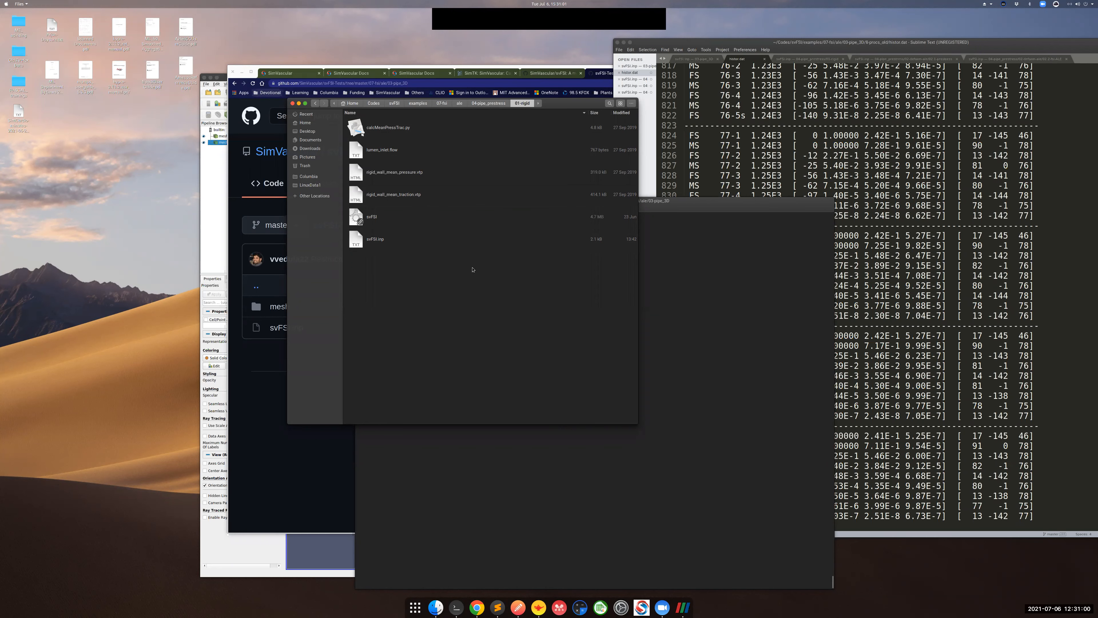
{"action": "left_click", "coordinate": [399, 197]}
{"action": "left_click", "coordinate": [435, 164]}
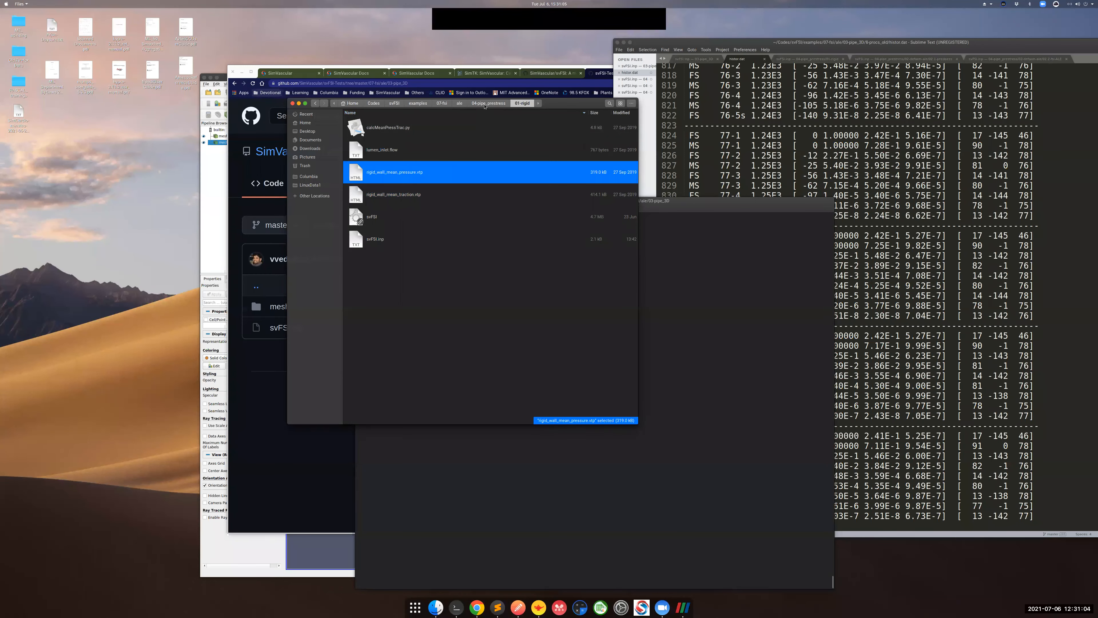
Open the 02.1-prestress folder inside 02-deform-ale of the 04-pipe_prestress example
{"action": "left_click", "coordinate": [485, 106]}
{"action": "double_click", "coordinate": [396, 148]}
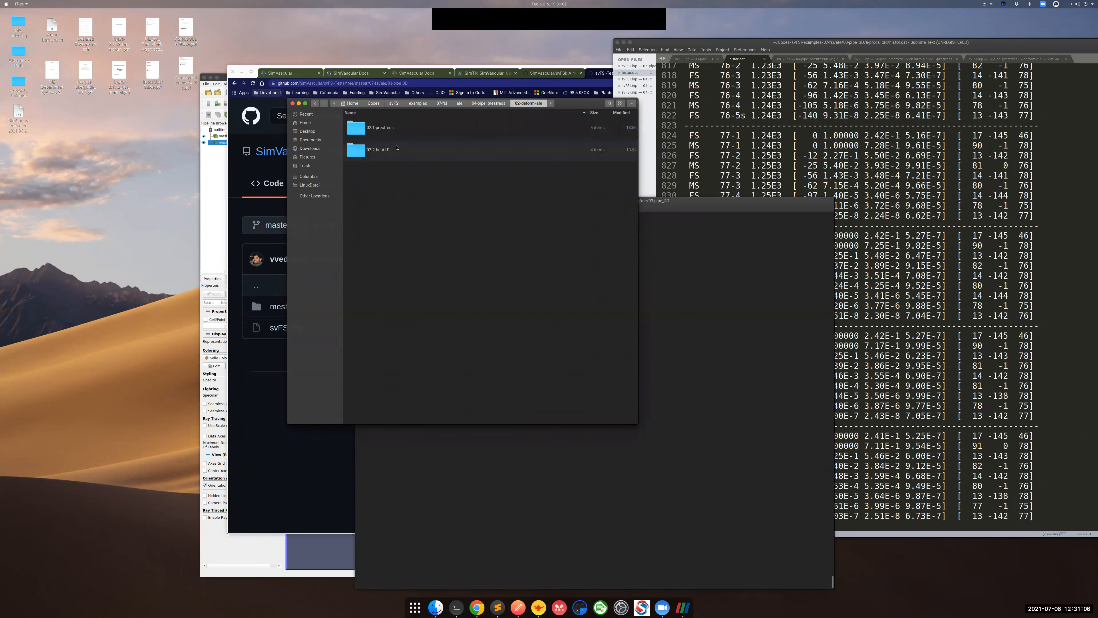
{"action": "double_click", "coordinate": [381, 129]}
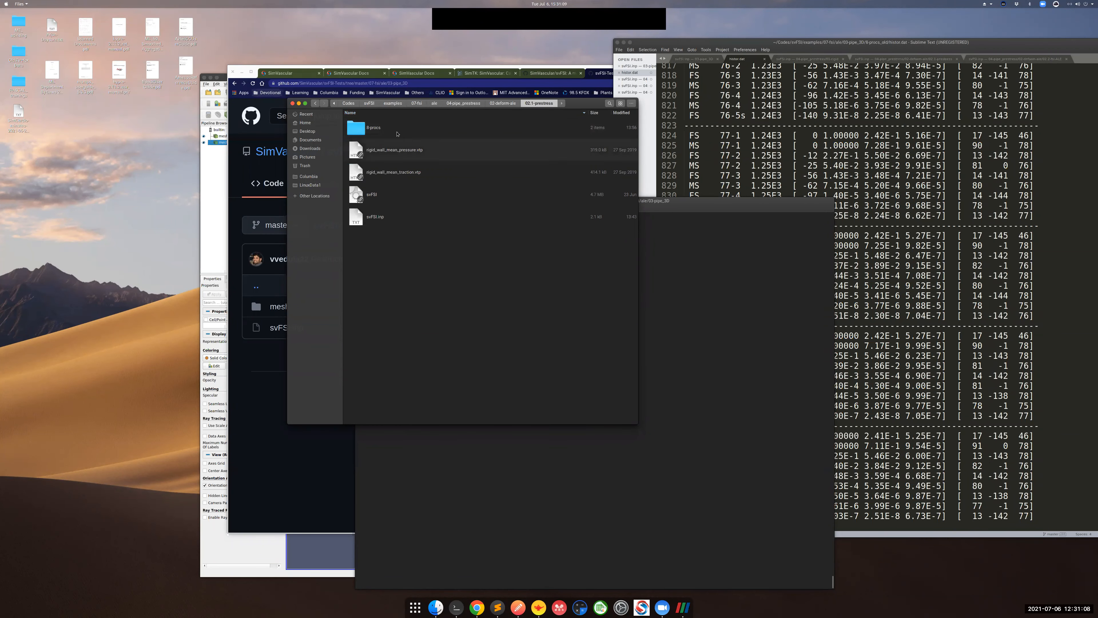
Bring up the 01-rigid svFSI.inp in Sublime Text, move its window toward the screen centre and highlight the general simulation parameters
{"action": "left_click", "coordinate": [850, 148]}
{"action": "left_click", "coordinate": [808, 60]}
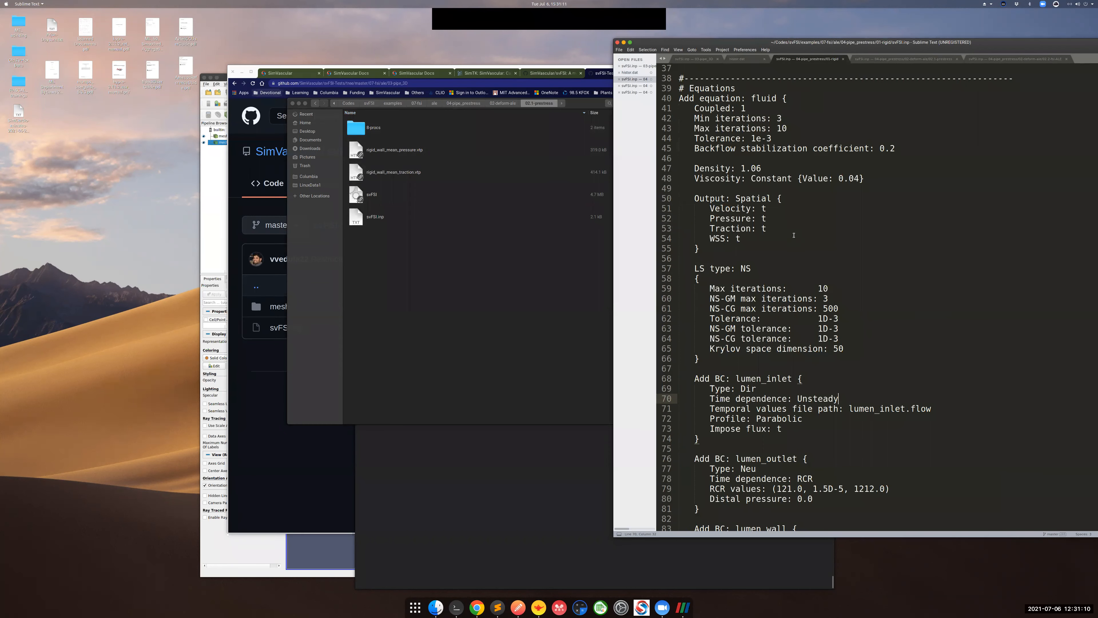
{"action": "scroll", "coordinate": [796, 250], "scroll_direction": "up", "scroll_amount": 12}
{"action": "scroll", "coordinate": [796, 250], "scroll_direction": "down", "scroll_amount": 4}
{"action": "scroll", "coordinate": [782, 252], "scroll_direction": "up", "scroll_amount": 4}
{"action": "left_click_drag", "start_coordinate": [861, 42], "coordinate": [640, 39]}
{"action": "left_click_drag", "start_coordinate": [502, 265], "coordinate": [458, 76]}
{"action": "scroll", "coordinate": [582, 245], "scroll_direction": "down", "scroll_amount": 4}
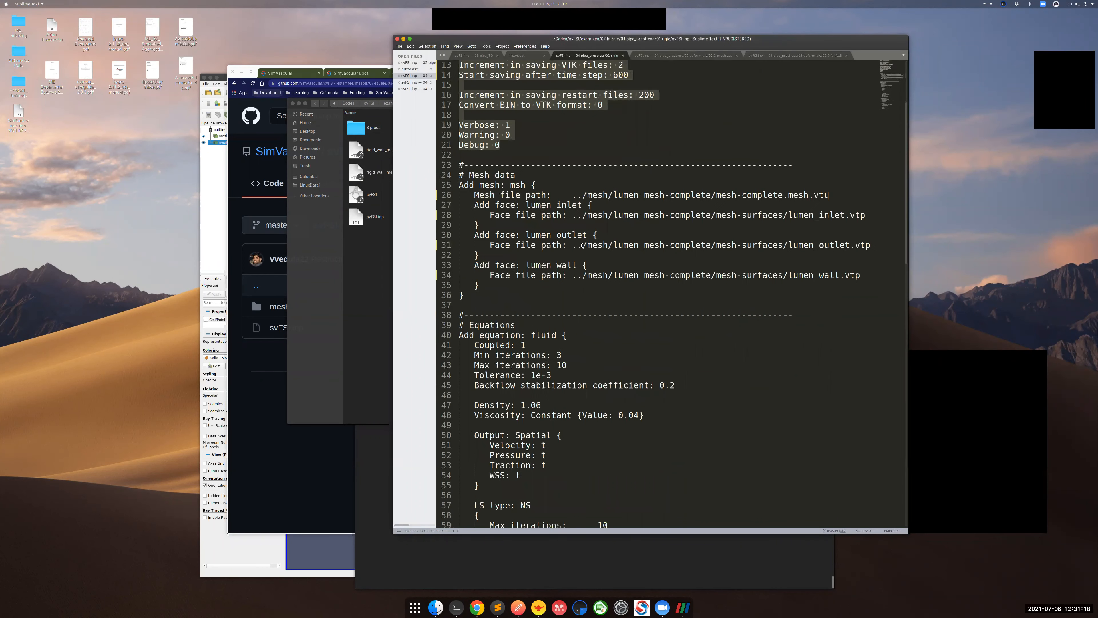
Review the lumen mesh data, the fluid equation type and the NS linear solver setting in the rigid-wall input file
{"action": "left_click_drag", "start_coordinate": [520, 299], "coordinate": [456, 183]}
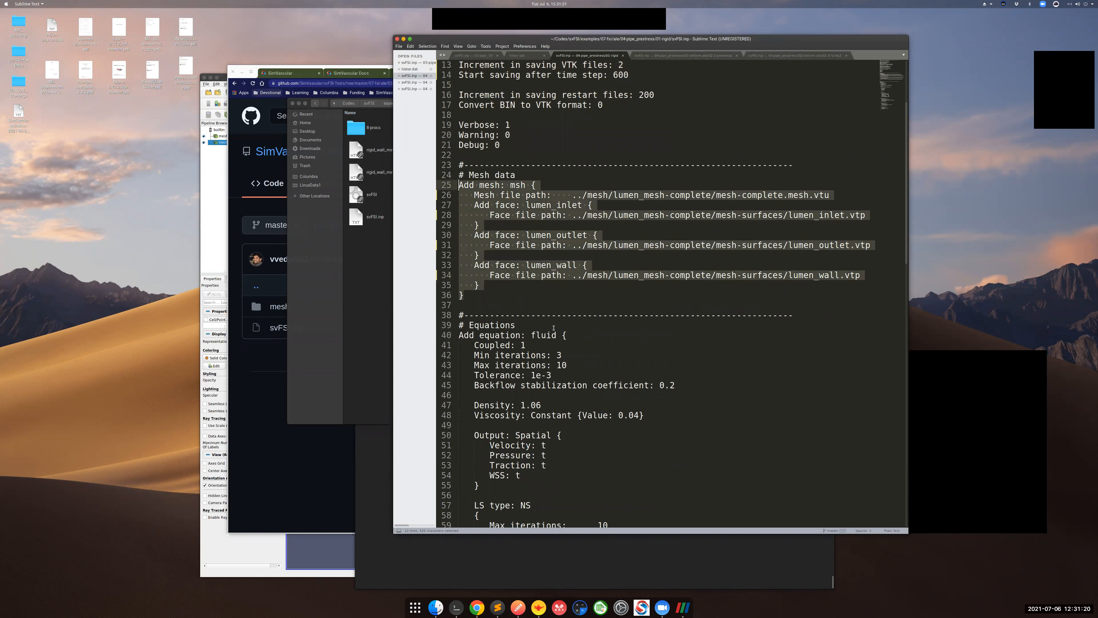
{"action": "scroll", "coordinate": [553, 328], "scroll_direction": "down", "scroll_amount": 5}
{"action": "double_click", "coordinate": [536, 185]}
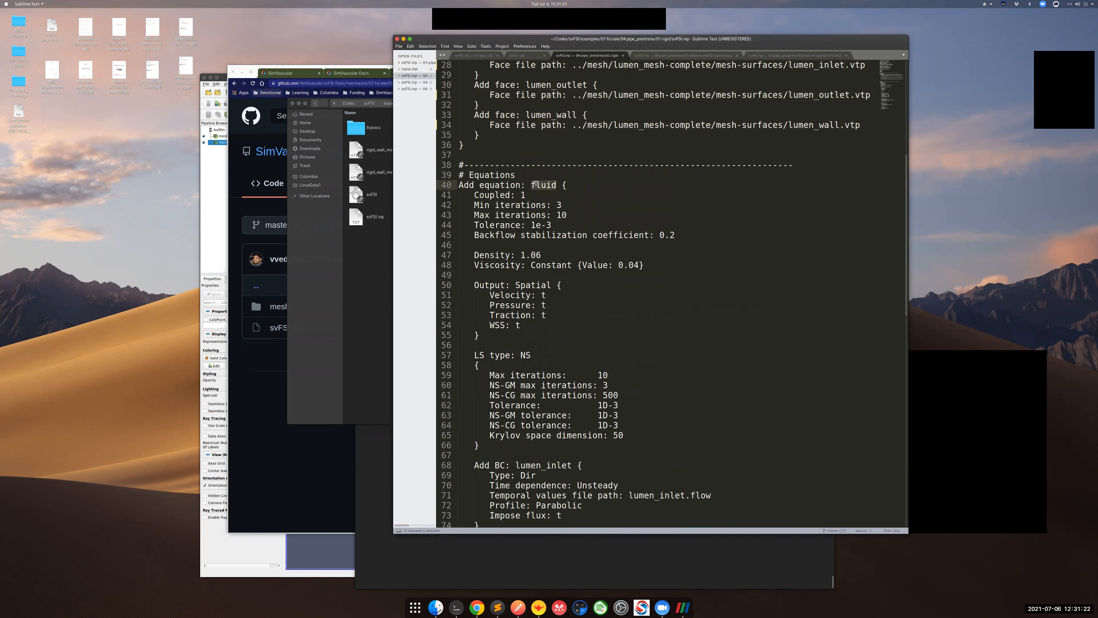
{"action": "double_click", "coordinate": [525, 355]}
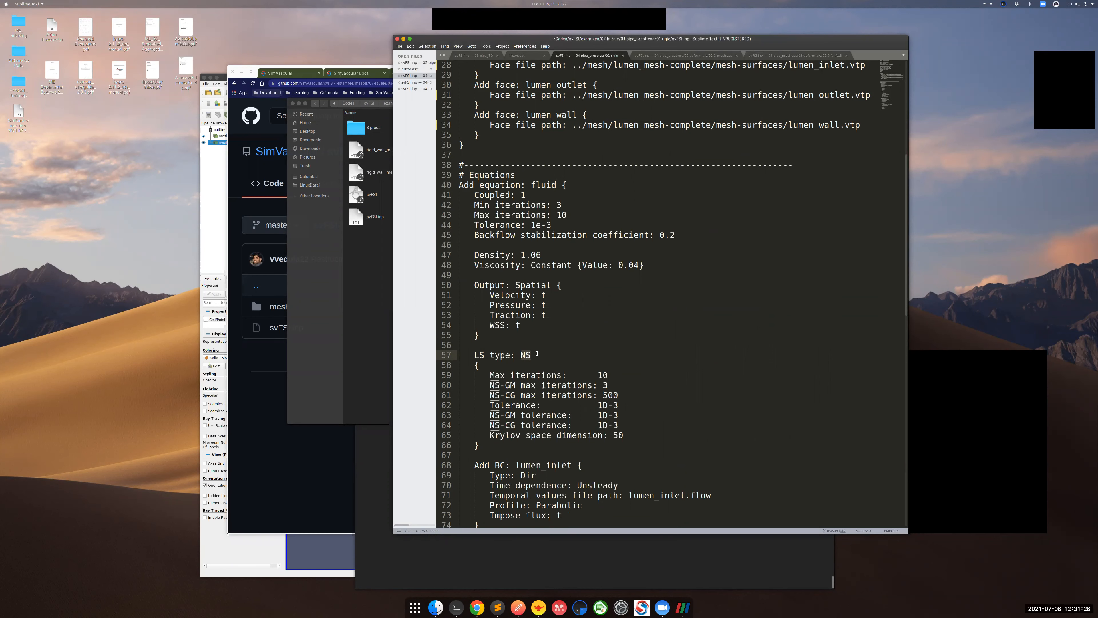
{"action": "left_click", "coordinate": [537, 354]}
{"action": "scroll", "coordinate": [537, 354], "scroll_direction": "down", "scroll_amount": 7}
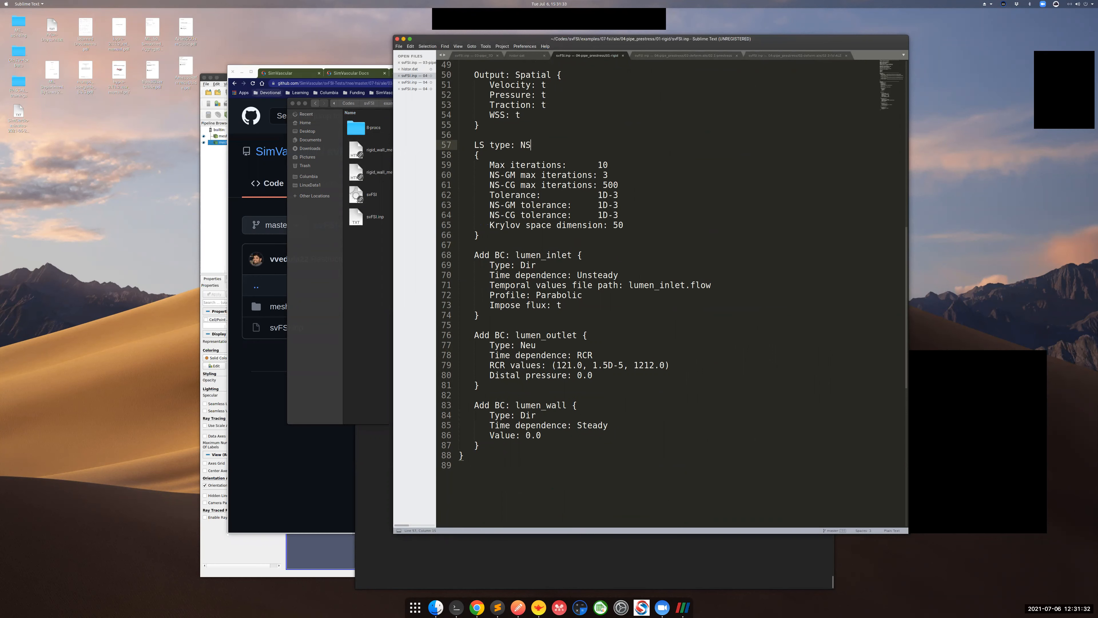
Review the unsteady lumen_inlet condition and the RCR values of the lumen_outlet condition in the rigid-wall input file
{"action": "left_click_drag", "start_coordinate": [529, 275], "coordinate": [596, 281]}
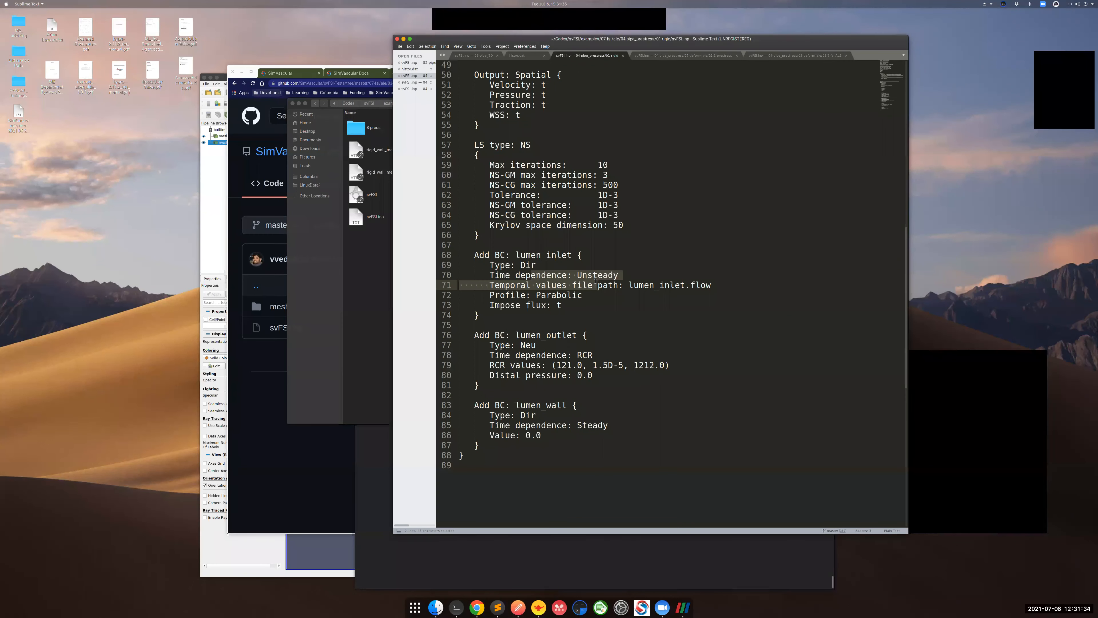
{"action": "left_click", "coordinate": [523, 264]}
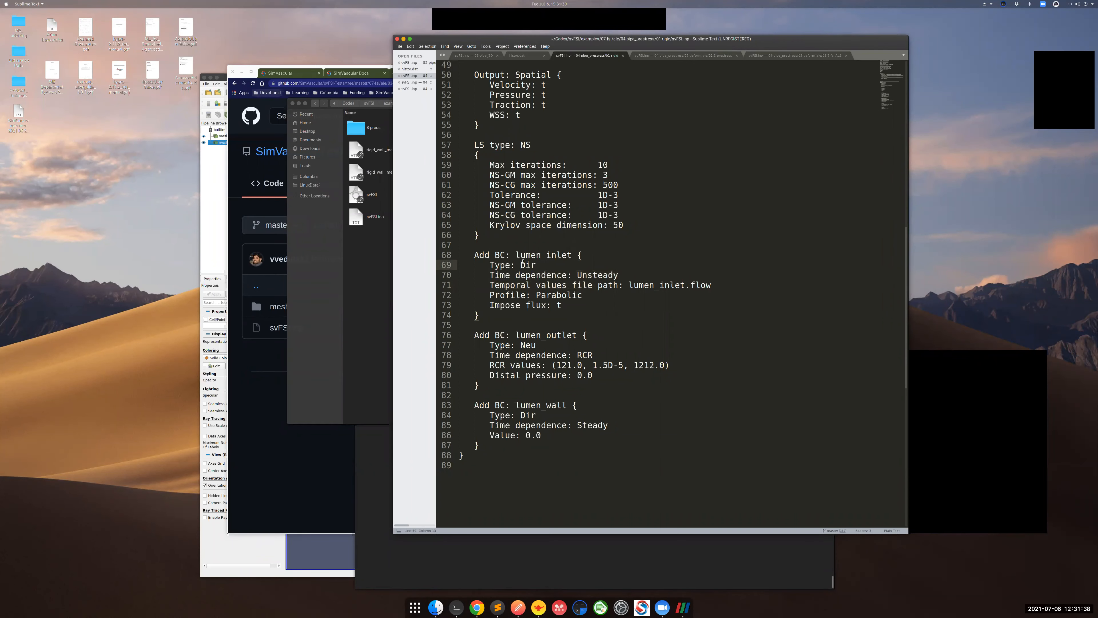
{"action": "left_click", "coordinate": [534, 345]}
{"action": "left_click", "coordinate": [540, 355]}
{"action": "left_click_drag", "start_coordinate": [594, 375], "coordinate": [509, 346]}
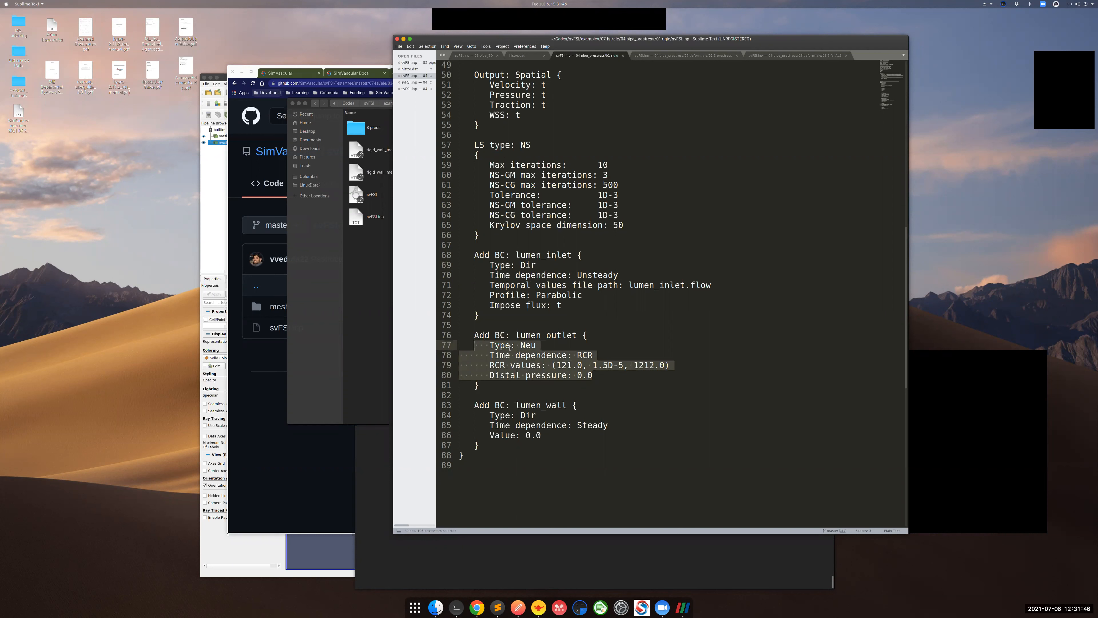
{"action": "left_click", "coordinate": [562, 366]}
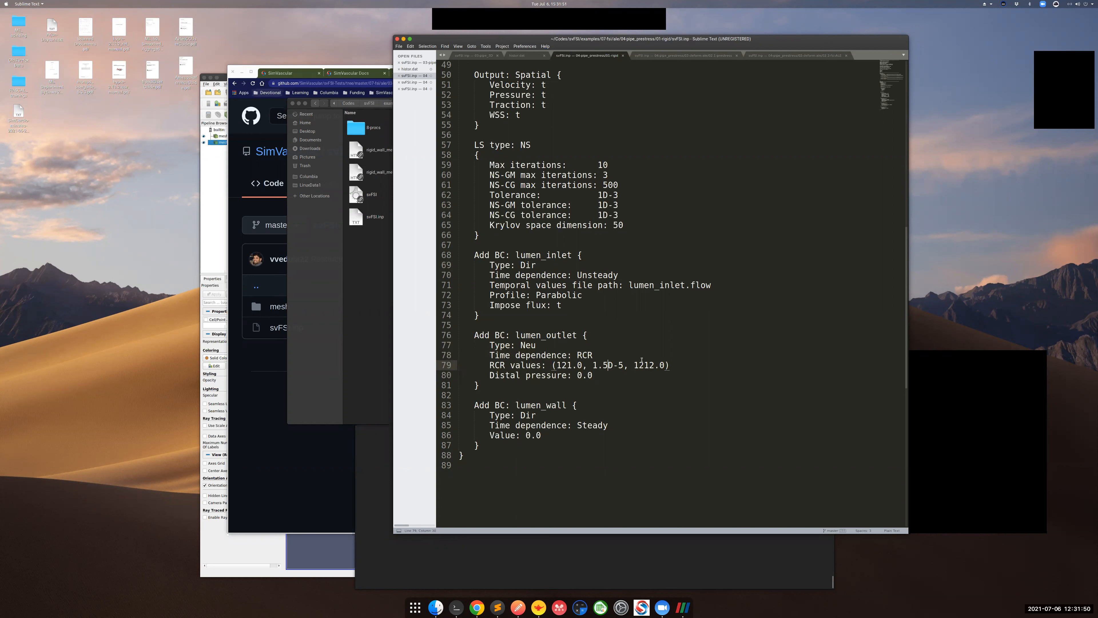
{"action": "scroll", "coordinate": [650, 363], "scroll_direction": "up", "scroll_amount": 6}
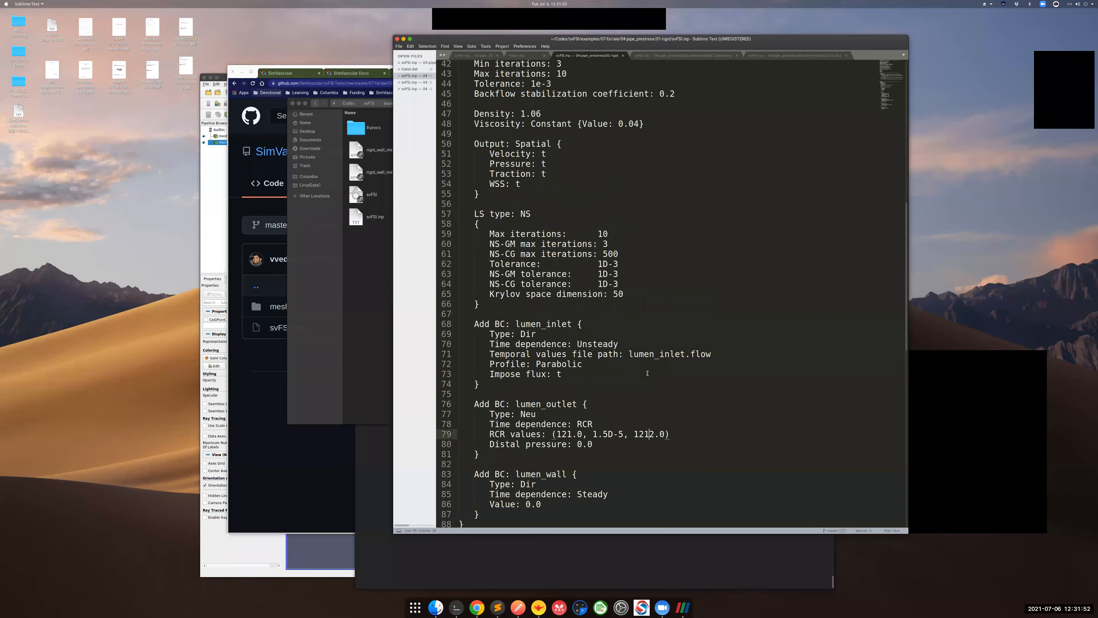
{"action": "scroll", "coordinate": [617, 365], "scroll_direction": "up", "scroll_amount": 10}
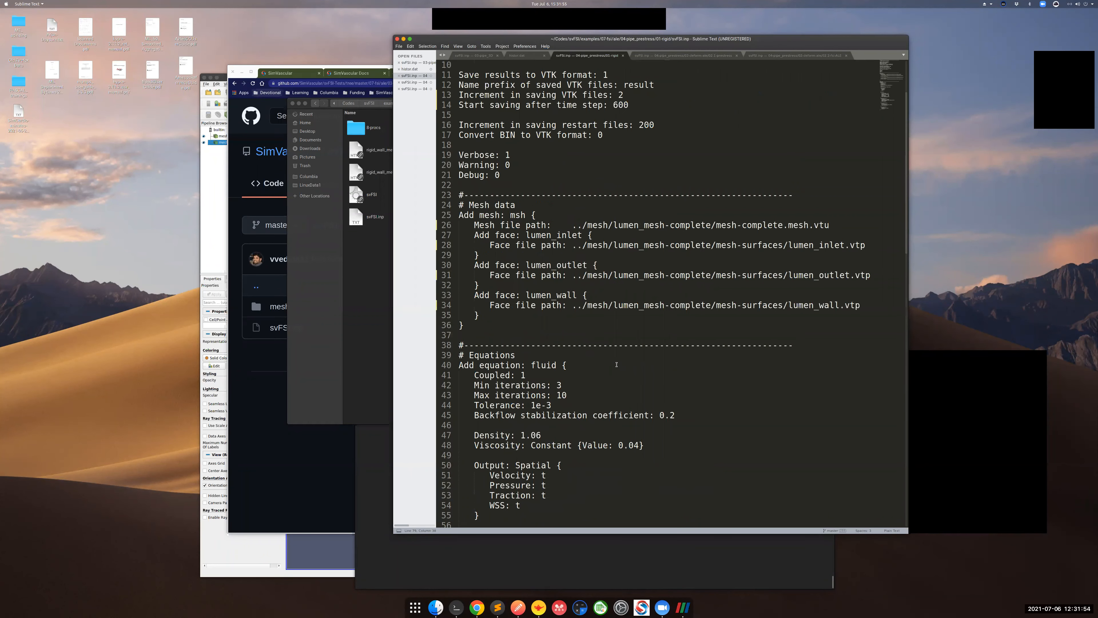
Open histor.dat from the prestress 8-procs folder in Sublime Text, skim its solver output and close it again
{"action": "double_click", "coordinate": [386, 137]}
{"action": "left_click_drag", "start_coordinate": [376, 128], "coordinate": [695, 413]}
{"action": "left_click", "coordinate": [695, 413]}
{"action": "scroll", "coordinate": [691, 431], "scroll_direction": "down", "scroll_amount": 9}
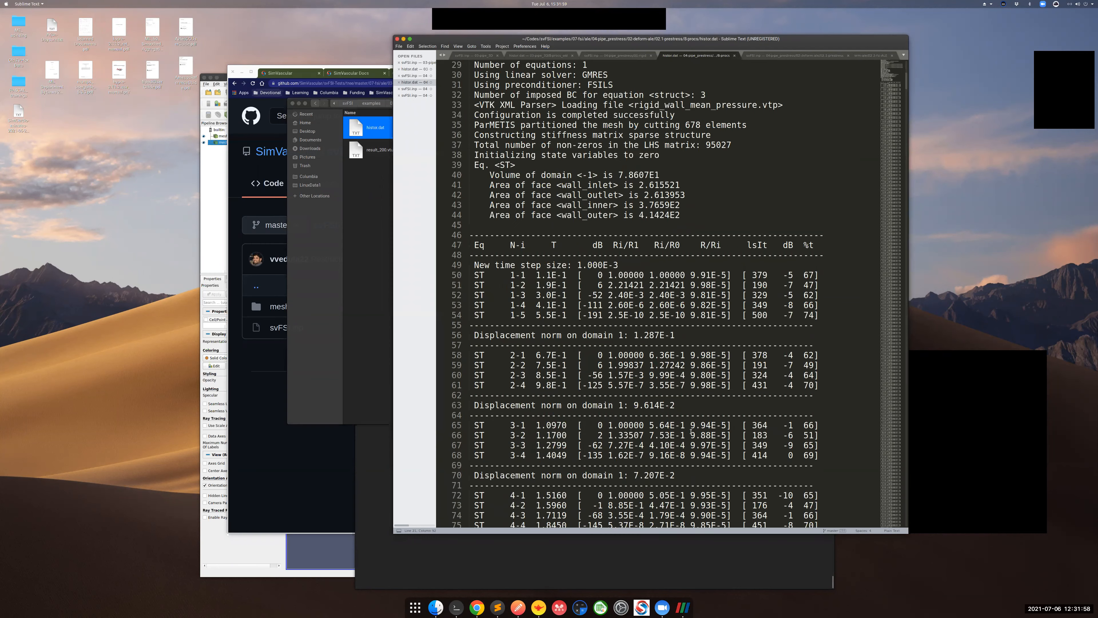
{"action": "scroll", "coordinate": [691, 431], "scroll_direction": "up", "scroll_amount": 7}
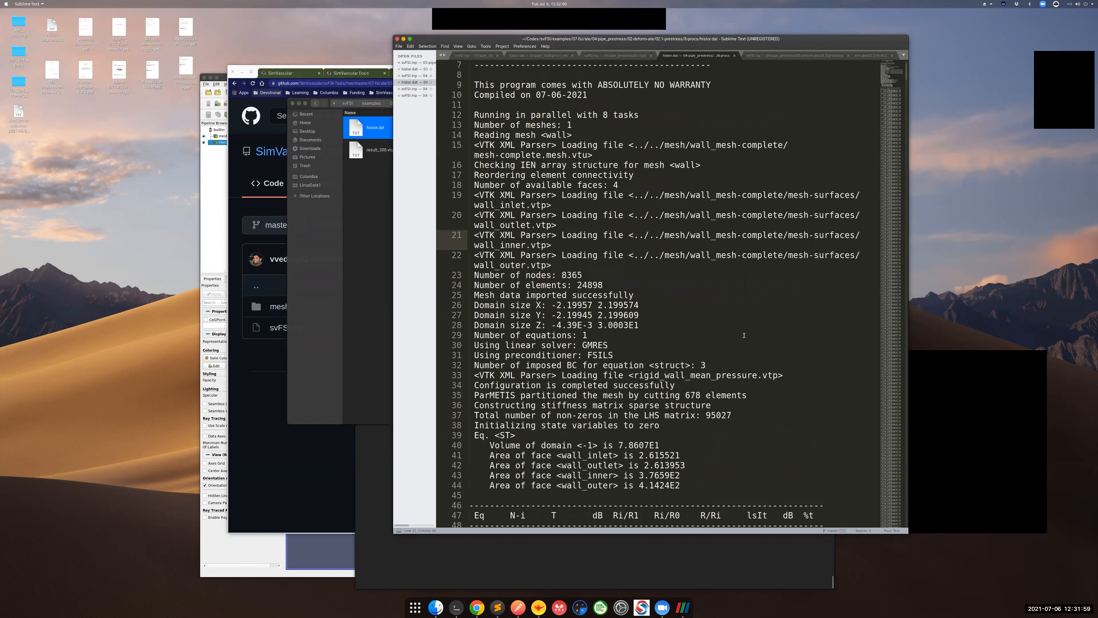
{"action": "left_click", "coordinate": [735, 55]}
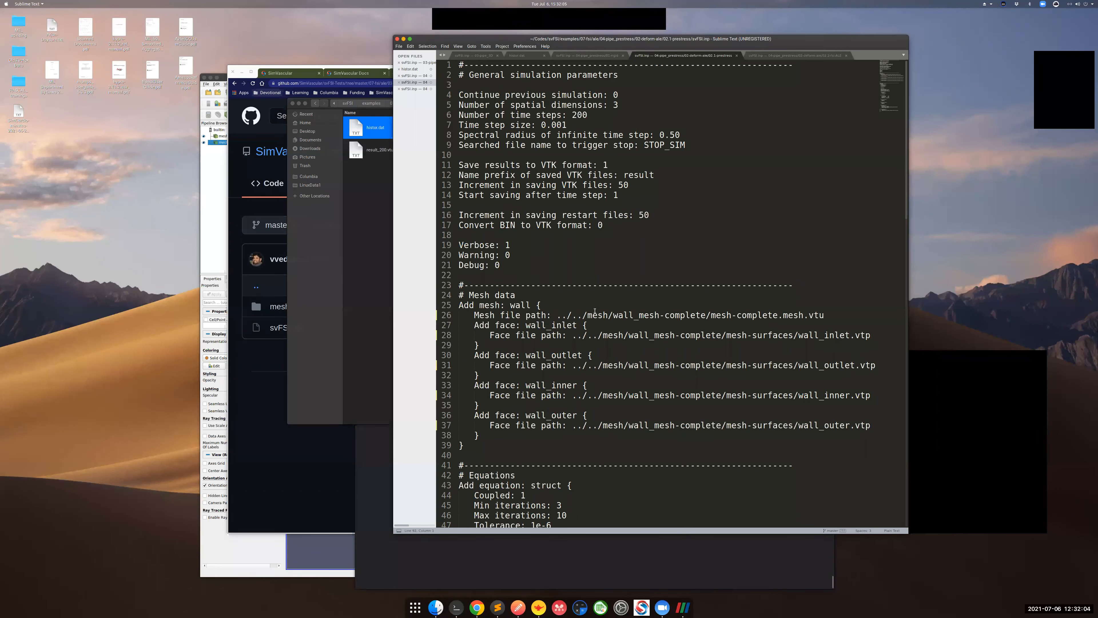
Review the wall mesh data, the struct equation type and the Prestress option in the 02.1-prestress svFSI.inp
{"action": "left_click_drag", "start_coordinate": [460, 284], "coordinate": [465, 445]}
{"action": "left_click", "coordinate": [516, 445]}
{"action": "scroll", "coordinate": [516, 444], "scroll_direction": "down", "scroll_amount": 6}
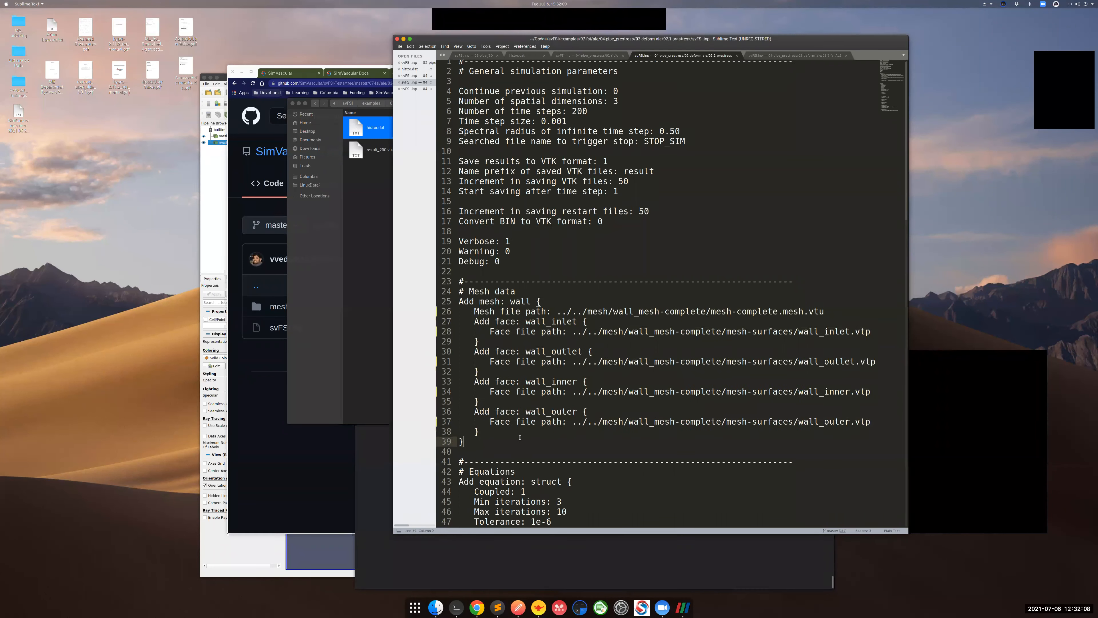
{"action": "left_click_drag", "start_coordinate": [533, 304], "coordinate": [561, 305]}
{"action": "left_click", "coordinate": [551, 305]}
{"action": "left_click_drag", "start_coordinate": [549, 362], "coordinate": [474, 365]}
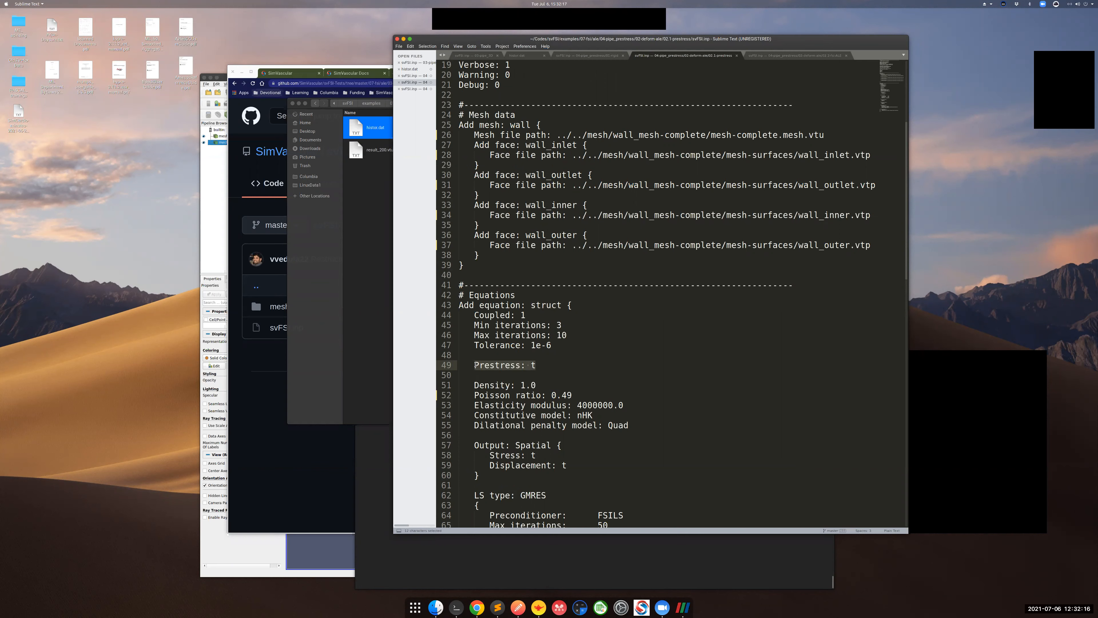
{"action": "left_click", "coordinate": [511, 366]}
{"action": "scroll", "coordinate": [509, 369], "scroll_direction": "down", "scroll_amount": 4}
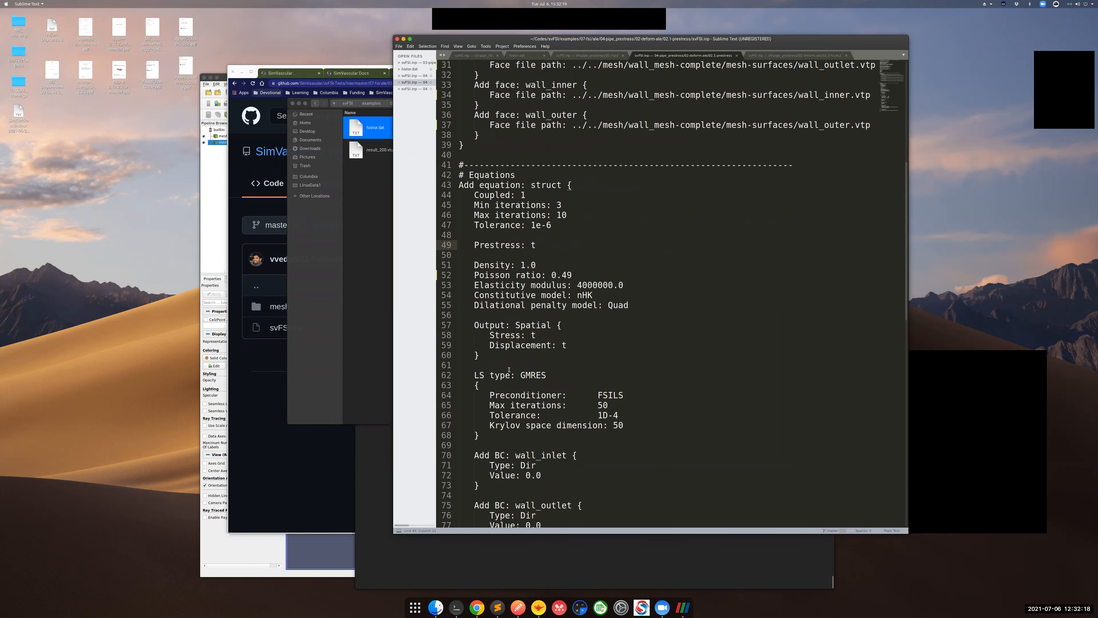
Highlight the wall's material properties and the wall_inner boundary condition's face name in the prestress input file
{"action": "left_click_drag", "start_coordinate": [475, 265], "coordinate": [519, 295]}
{"action": "scroll", "coordinate": [542, 340], "scroll_direction": "down", "scroll_amount": 3}
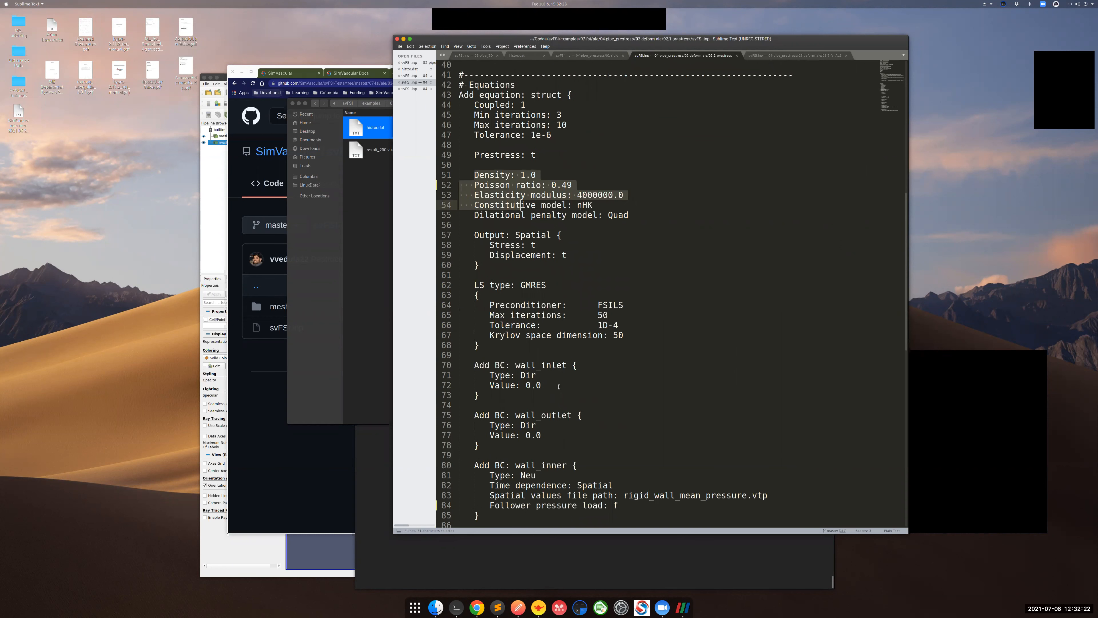
{"action": "left_click_drag", "start_coordinate": [515, 466], "coordinate": [567, 463]}
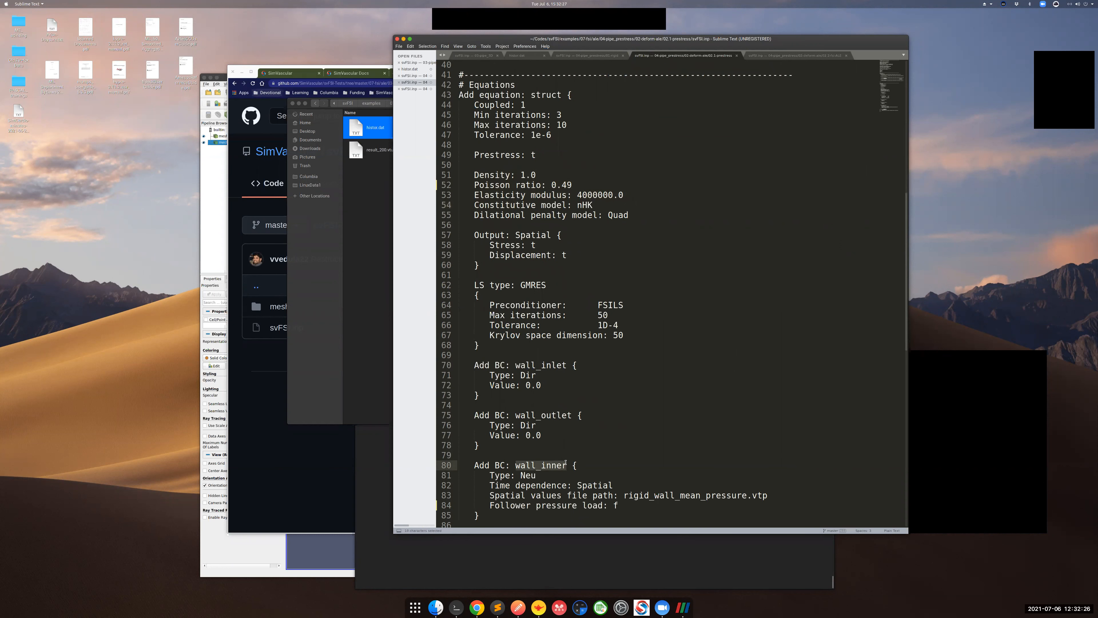
Highlight the rigid_wall_mean_pressure.vtp spatial values file of the wall_inner boundary condition in the prestress input file
{"action": "left_click_drag", "start_coordinate": [624, 496], "coordinate": [766, 494]}
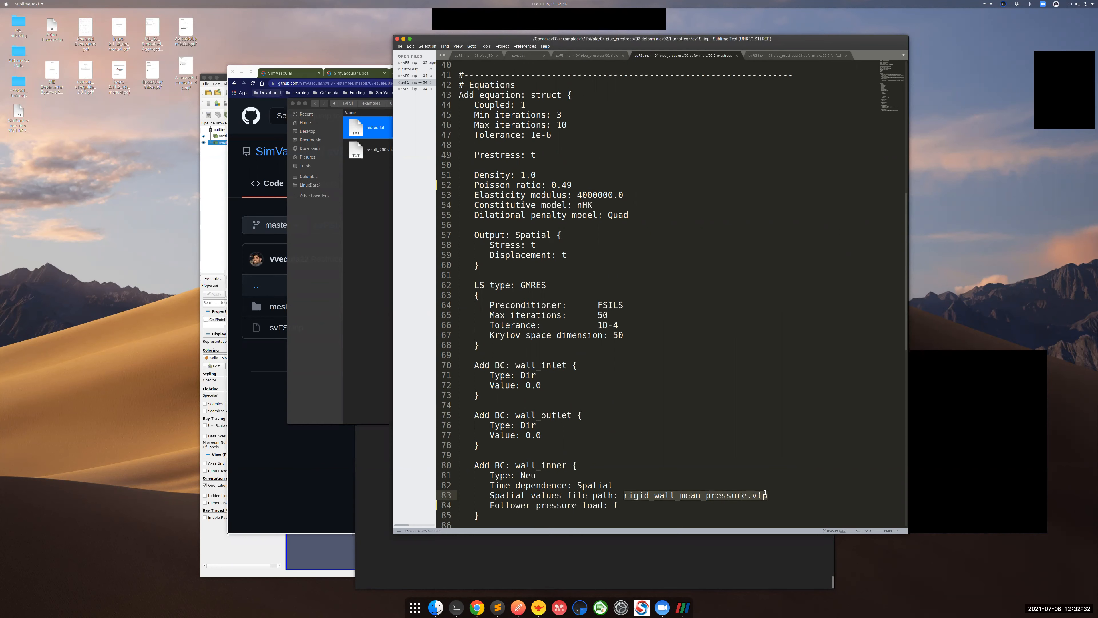
{"action": "left_click", "coordinate": [731, 496]}
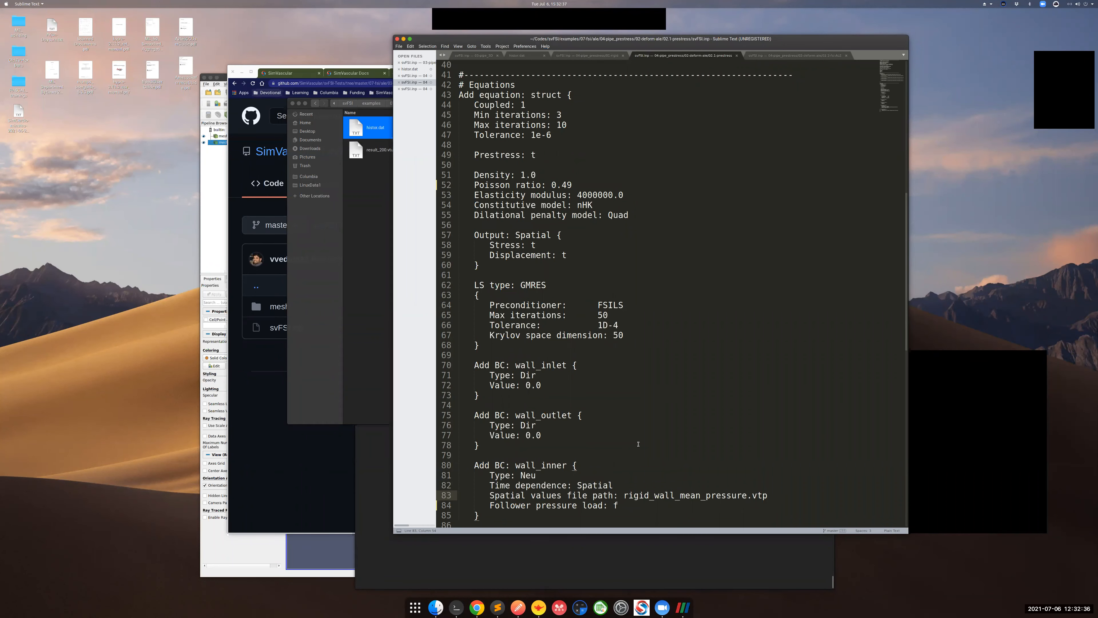
{"action": "scroll", "coordinate": [638, 444], "scroll_direction": "up", "scroll_amount": 2}
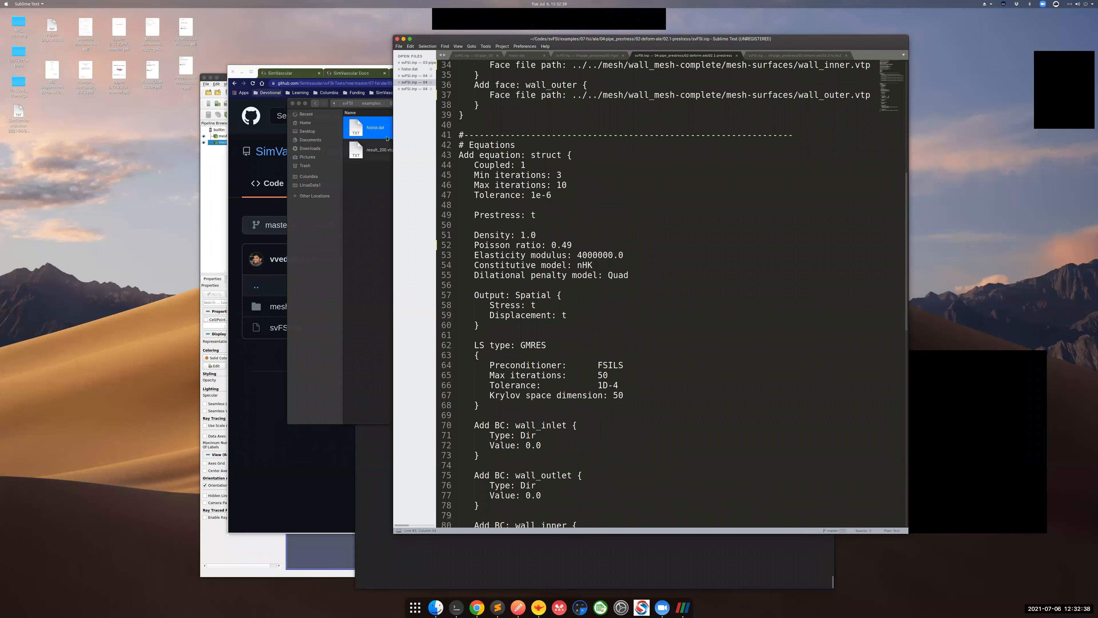
Open histor.dat from the prestress 8-procs folder in Sublime Text and examine the displacement norms of the first time steps
{"action": "left_click_drag", "start_coordinate": [383, 128], "coordinate": [739, 335]}
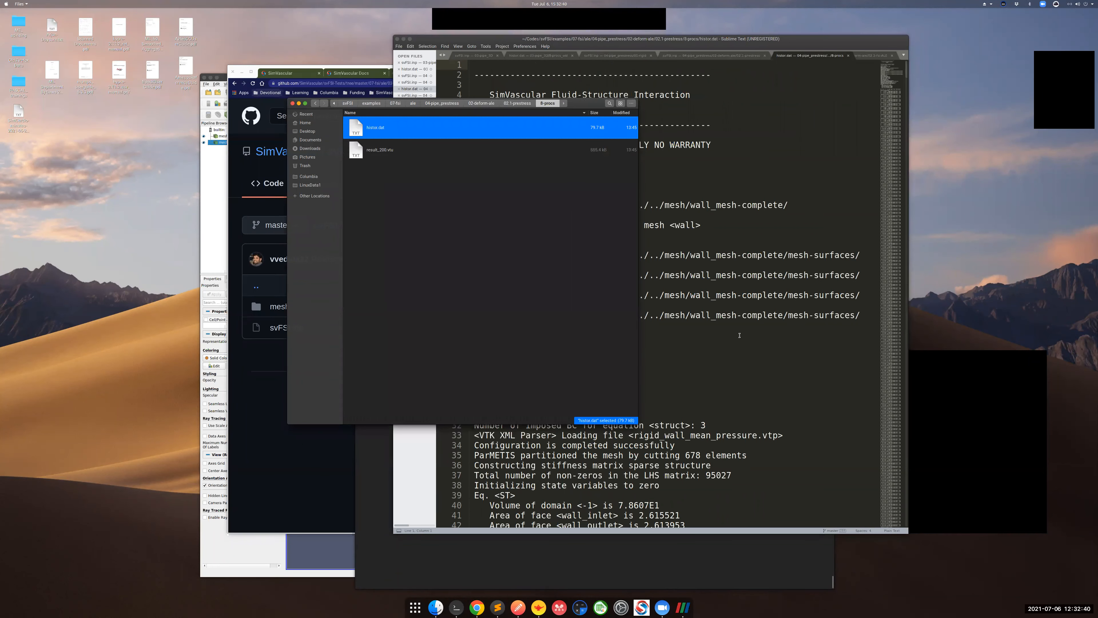
{"action": "left_click", "coordinate": [739, 350]}
{"action": "scroll", "coordinate": [739, 351], "scroll_direction": "down", "scroll_amount": 6}
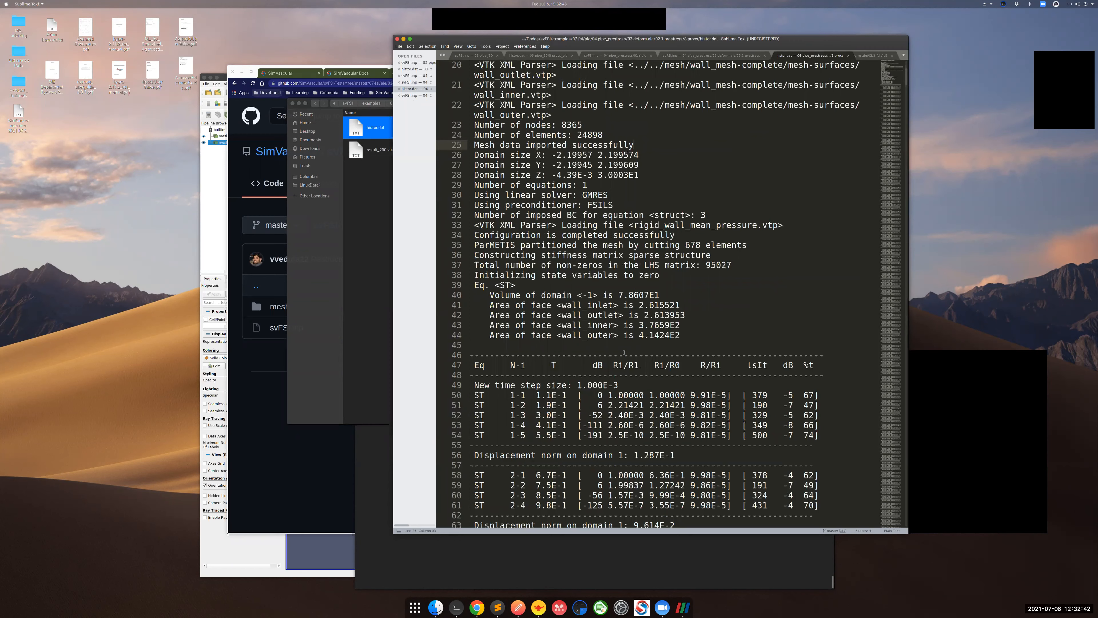
{"action": "scroll", "coordinate": [630, 363], "scroll_direction": "down", "scroll_amount": 3}
{"action": "left_click_drag", "start_coordinate": [473, 364], "coordinate": [675, 365]}
{"action": "left_click", "coordinate": [680, 435]}
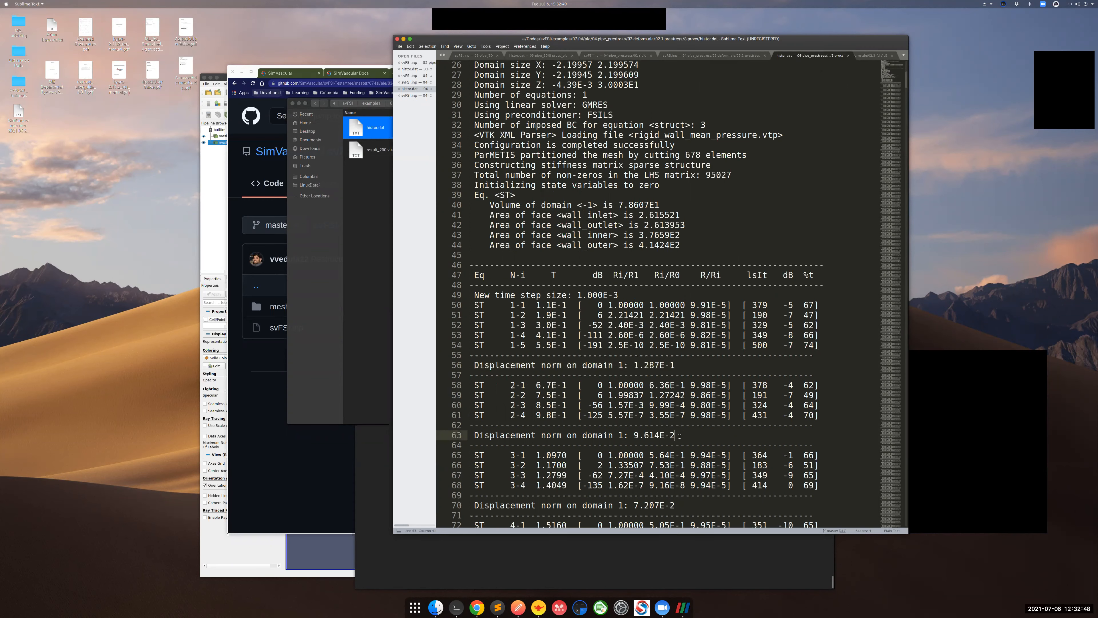
Follow the displacement norms through histor.dat to the end and highlight the norm of the last time step
{"action": "scroll", "coordinate": [680, 436], "scroll_direction": "down", "scroll_amount": 8}
{"action": "scroll", "coordinate": [680, 435], "scroll_direction": "down", "scroll_amount": 12}
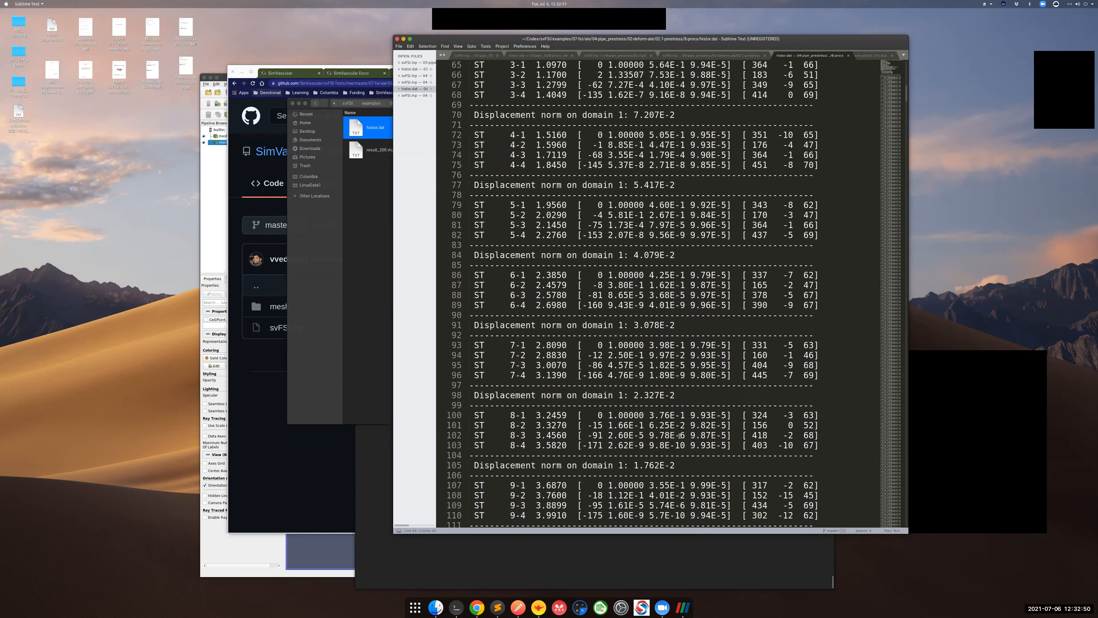
{"action": "scroll", "coordinate": [680, 435], "scroll_direction": "down", "scroll_amount": 5}
{"action": "left_click", "coordinate": [686, 424]}
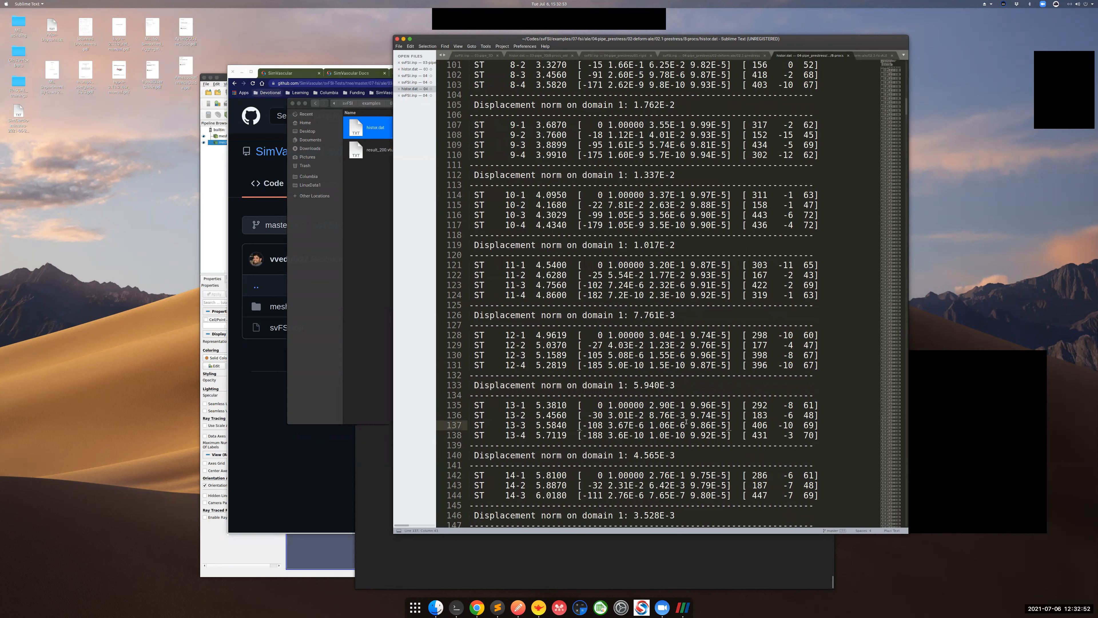
{"action": "key", "text": "ctrl+End"}
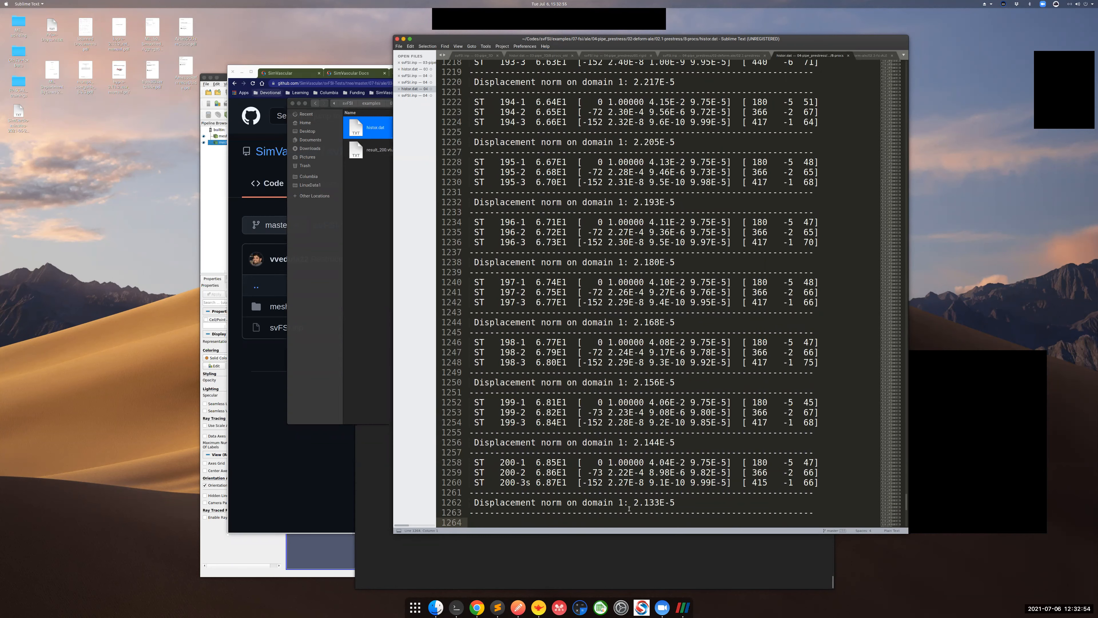
{"action": "left_click_drag", "start_coordinate": [634, 502], "coordinate": [675, 502]}
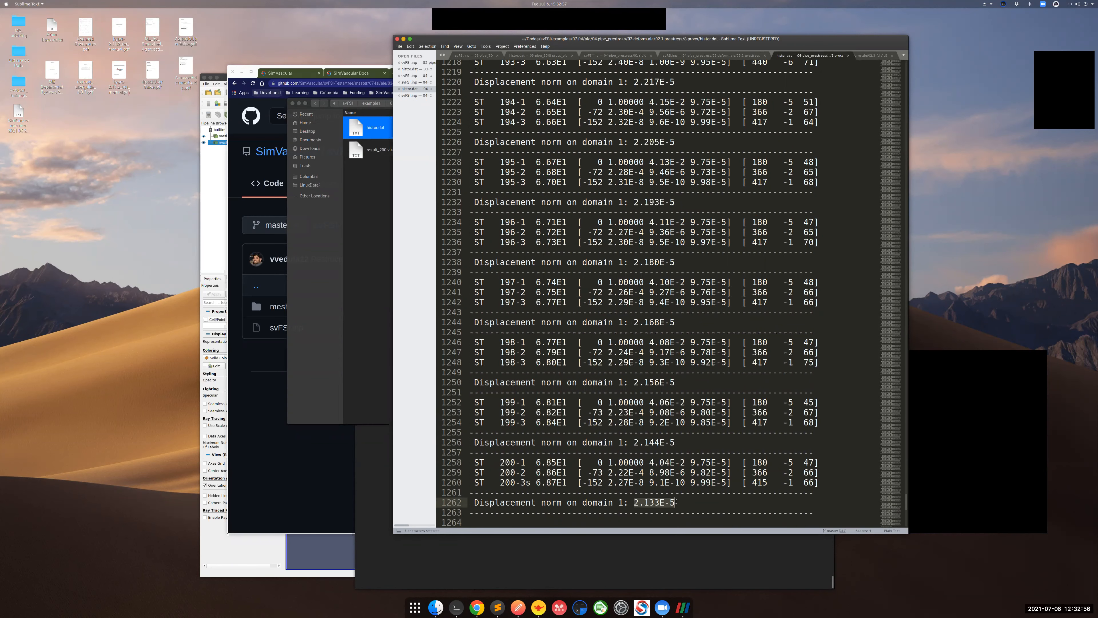
Compare the displacement norms at the beginning of the time stepping in histor.dat with those at its end
{"action": "key", "text": "ctrl+Home"}
{"action": "key", "text": "Page_Down"}
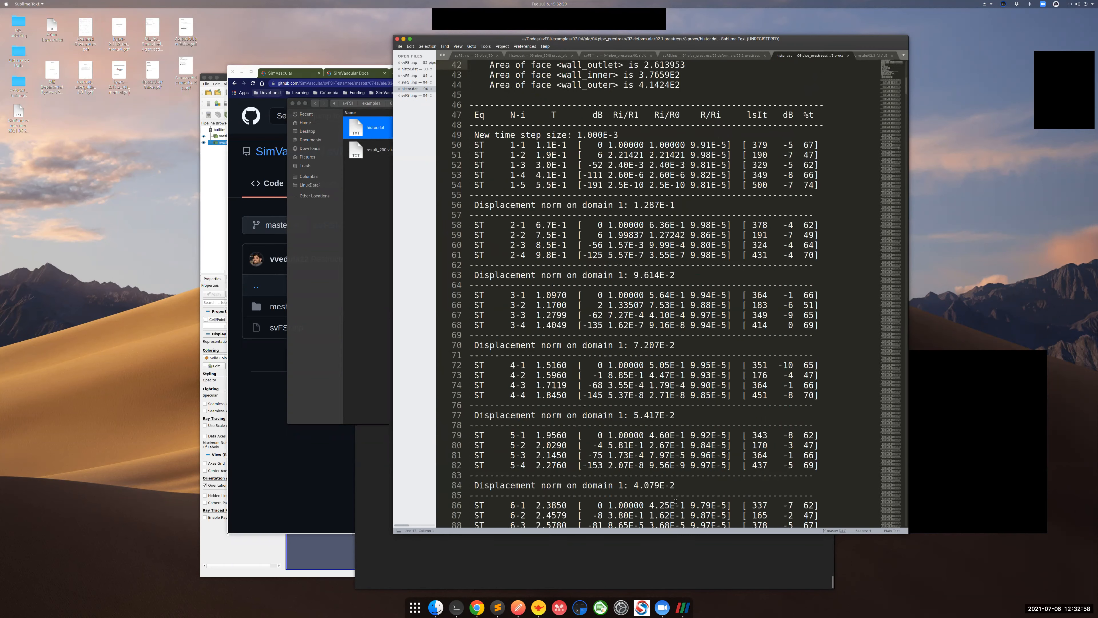
{"action": "left_click", "coordinate": [681, 203]}
{"action": "key", "text": "ctrl+End"}
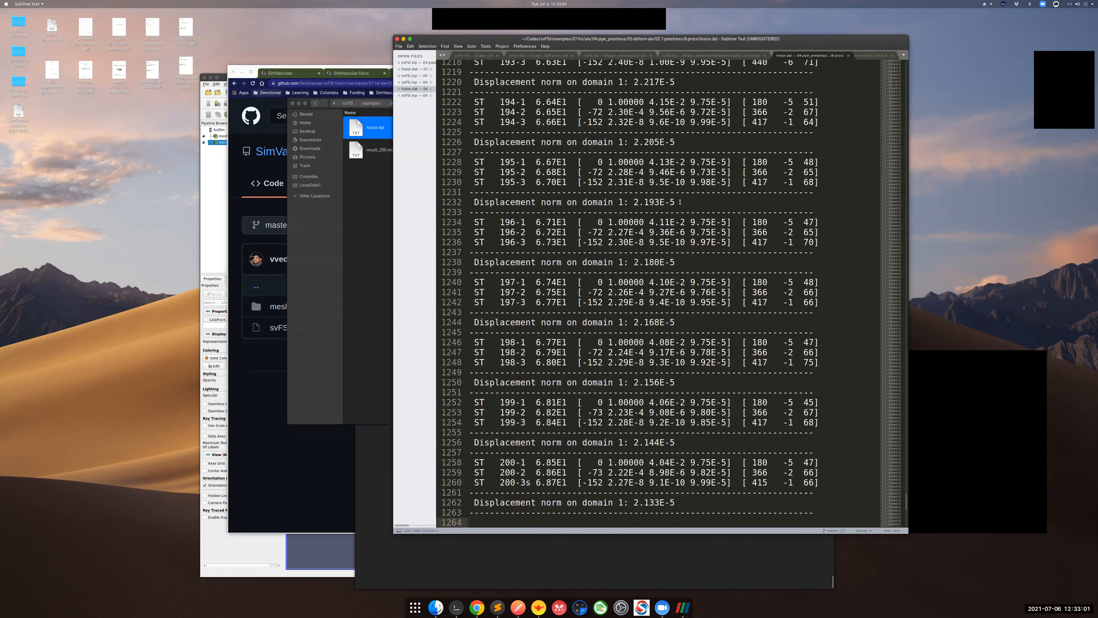
Browse to the 02.2-fsi-ALE folder inside 02-deform-ale and open its svFSI.inp in Sublime Text
{"action": "left_click", "coordinate": [863, 55]}
{"action": "left_click", "coordinate": [366, 233]}
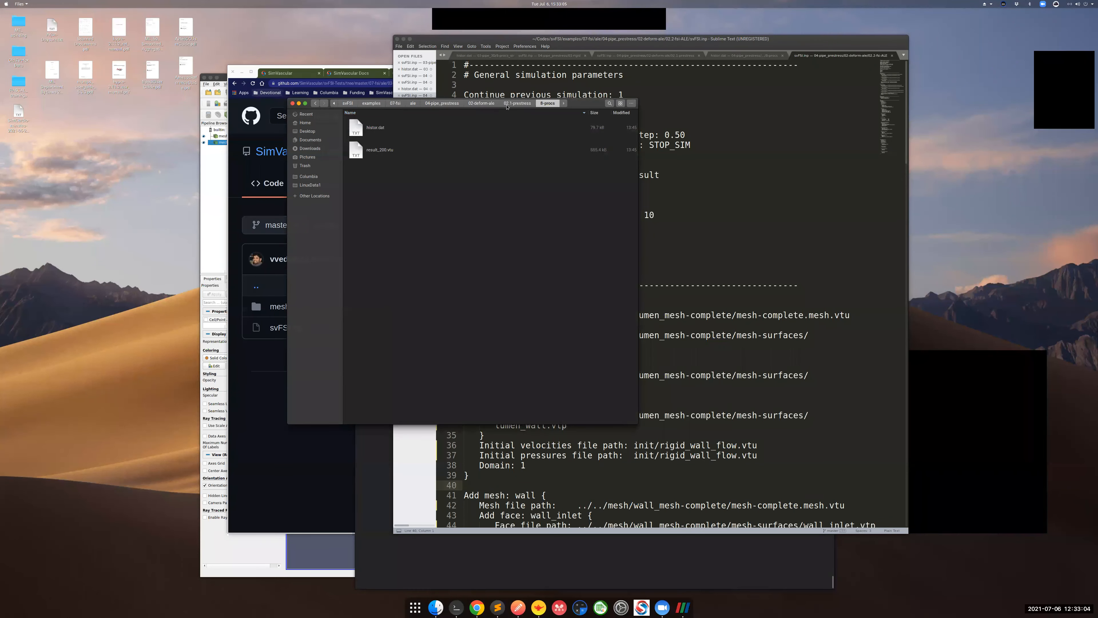
{"action": "left_click", "coordinate": [518, 103]}
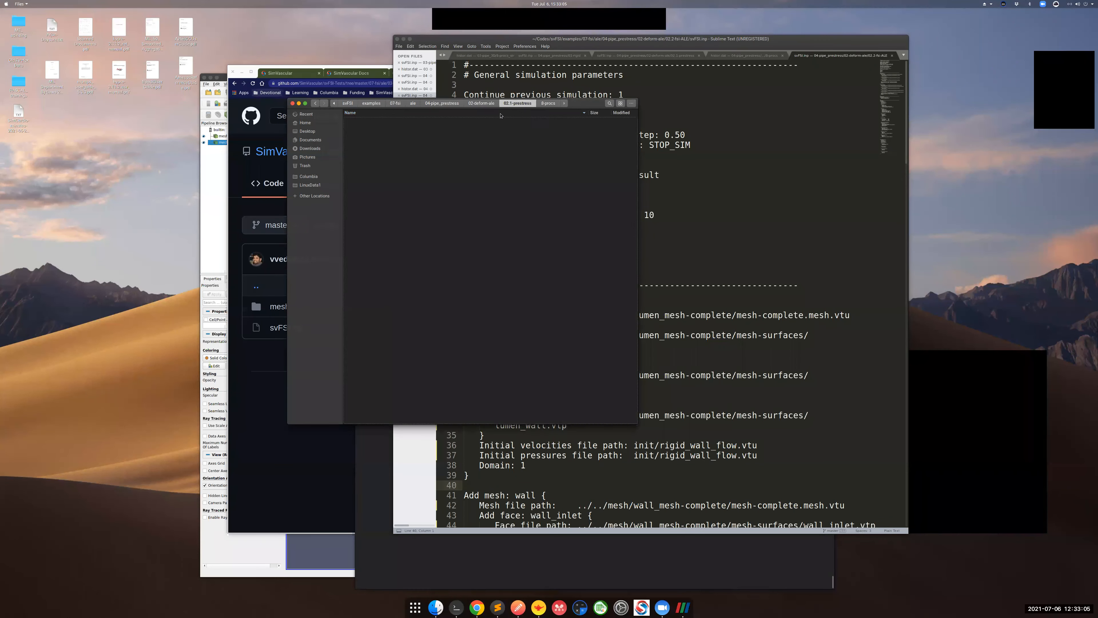
{"action": "left_click", "coordinate": [485, 104]}
{"action": "double_click", "coordinate": [401, 150]}
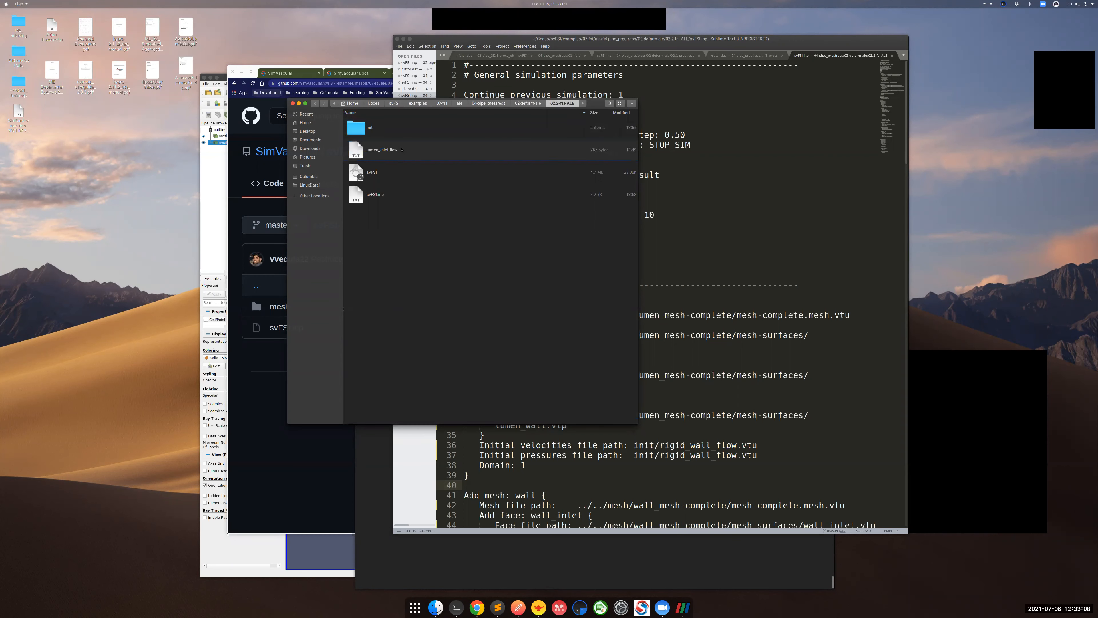
{"action": "left_click_drag", "start_coordinate": [375, 194], "coordinate": [737, 235]}
Review the lumen mesh data and highlight its initial velocities and initial pressures file paths
{"action": "scroll", "coordinate": [683, 280], "scroll_direction": "down", "scroll_amount": 4}
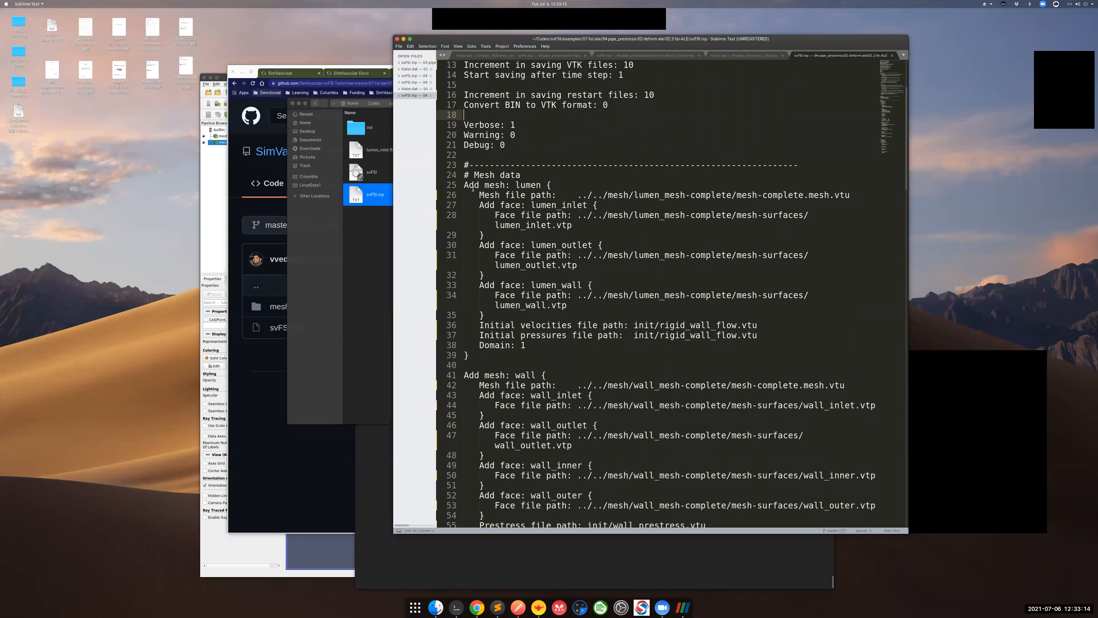
{"action": "left_click", "coordinate": [522, 185]}
{"action": "left_click_drag", "start_coordinate": [480, 325], "coordinate": [758, 337]}
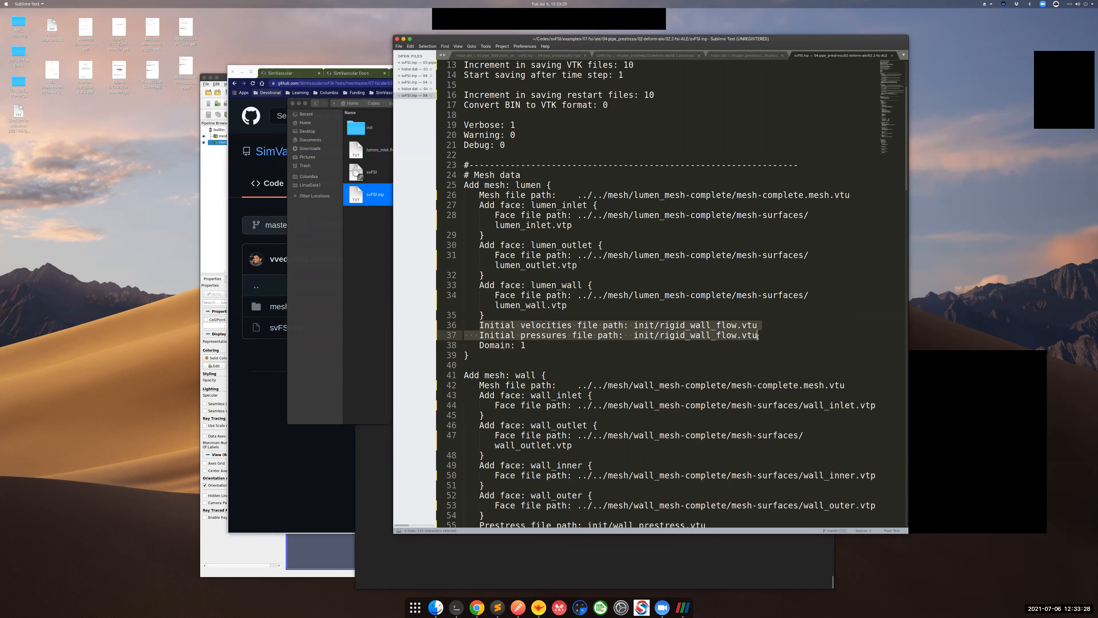
{"action": "left_click", "coordinate": [735, 342]}
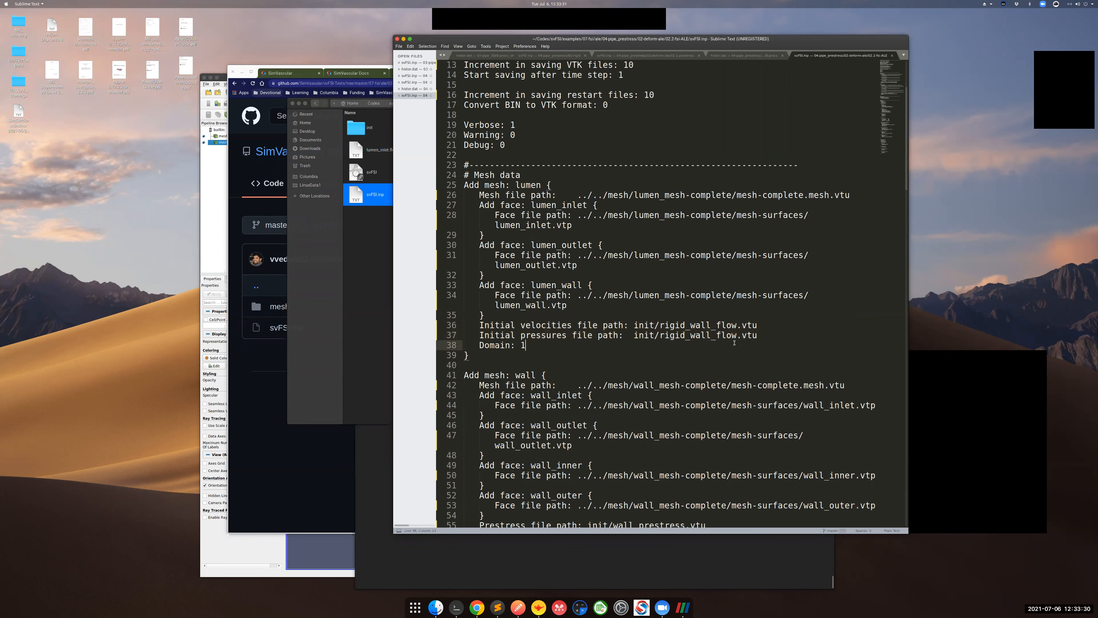
Review the wall mesh data and highlight its prestress and initial displacements file path entries
{"action": "scroll", "coordinate": [734, 342], "scroll_direction": "down", "scroll_amount": 5}
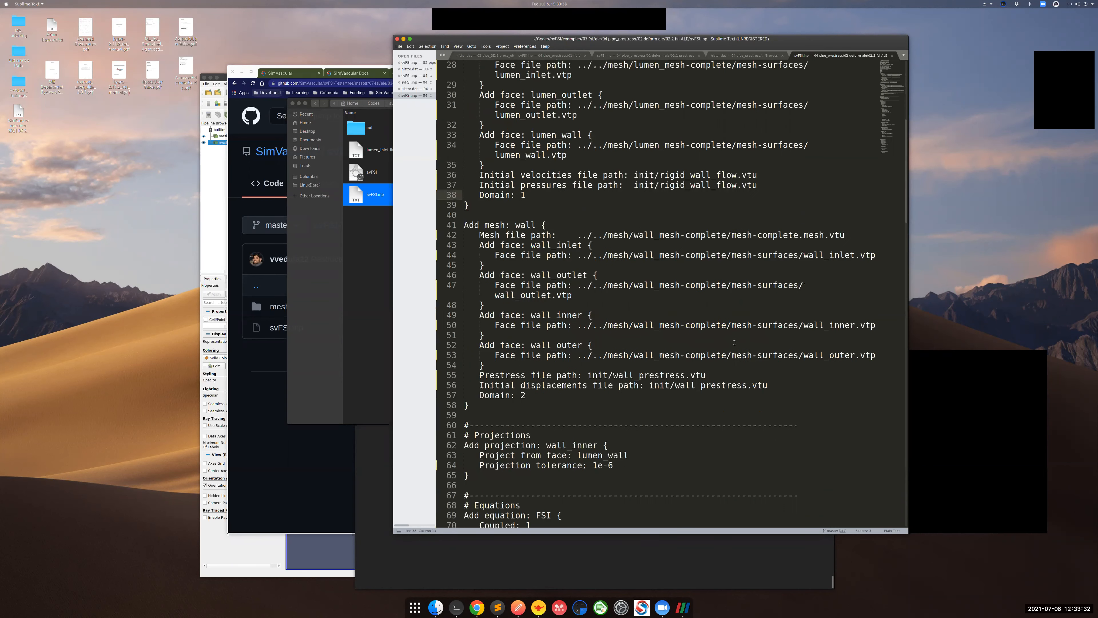
{"action": "left_click", "coordinate": [519, 225]}
{"action": "left_click_drag", "start_coordinate": [480, 375], "coordinate": [599, 374]}
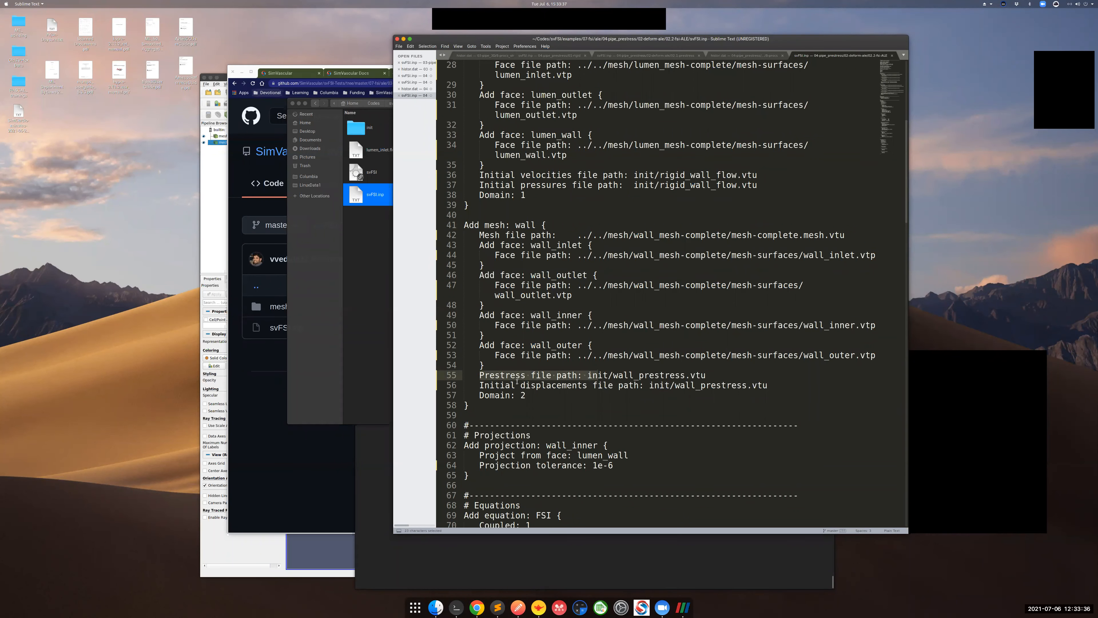
{"action": "left_click_drag", "start_coordinate": [521, 384], "coordinate": [640, 385]}
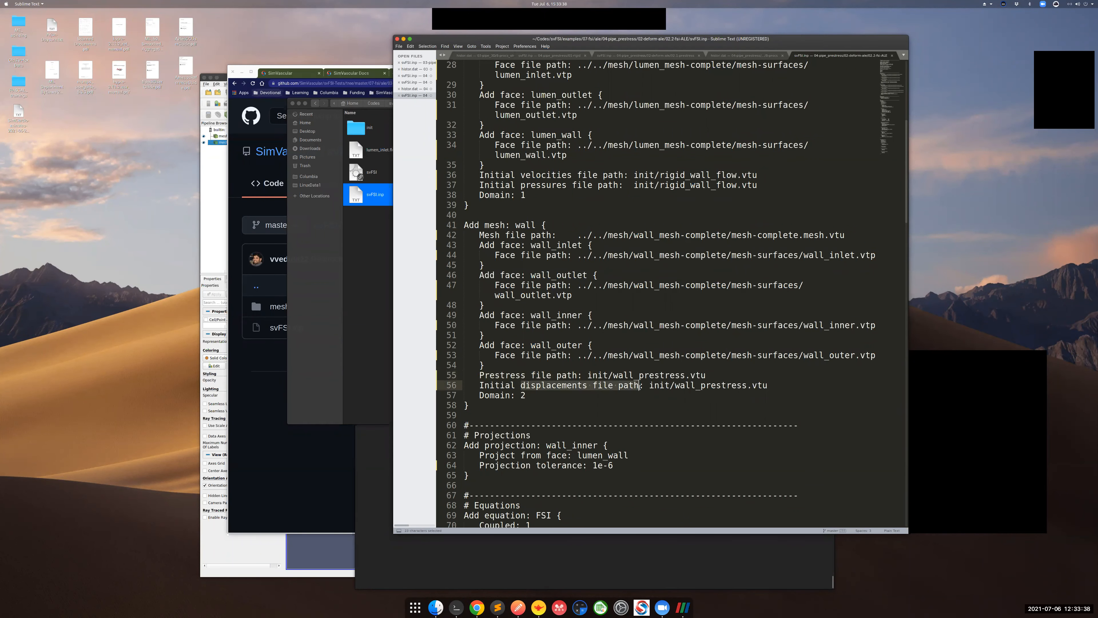
{"action": "left_click", "coordinate": [673, 385]}
{"action": "left_click", "coordinate": [603, 408]}
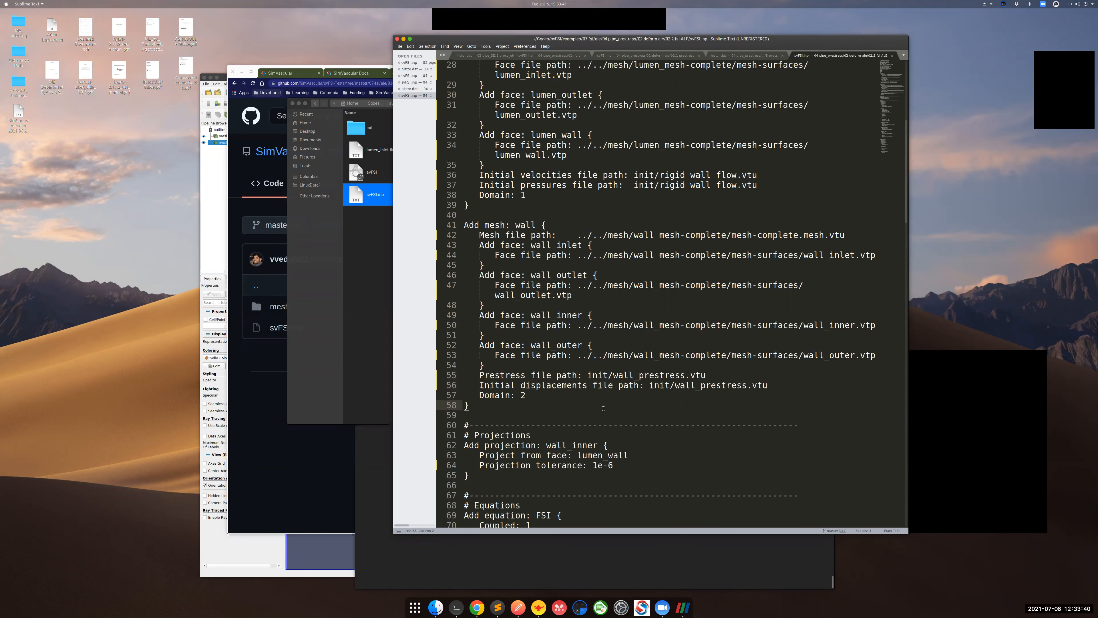
Review the wall_inner projection settings and the fluid and struct domains of the FSI equation
{"action": "scroll", "coordinate": [603, 408], "scroll_direction": "down", "scroll_amount": 4}
{"action": "left_click", "coordinate": [582, 345]}
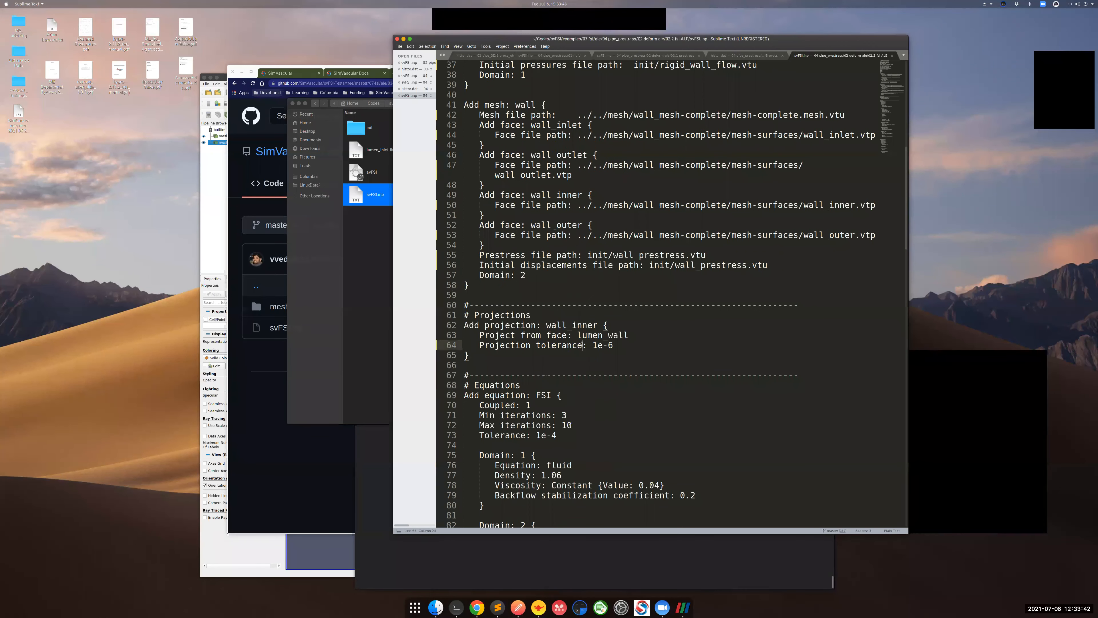
{"action": "scroll", "coordinate": [578, 404], "scroll_direction": "down", "scroll_amount": 7}
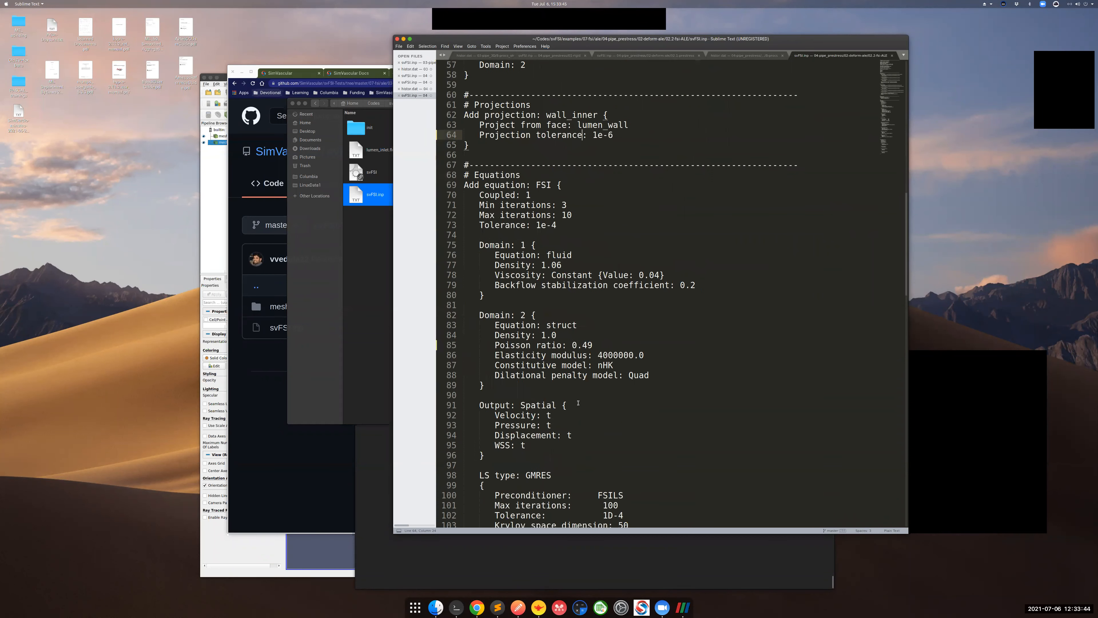
{"action": "scroll", "coordinate": [544, 352], "scroll_direction": "down", "scroll_amount": 7}
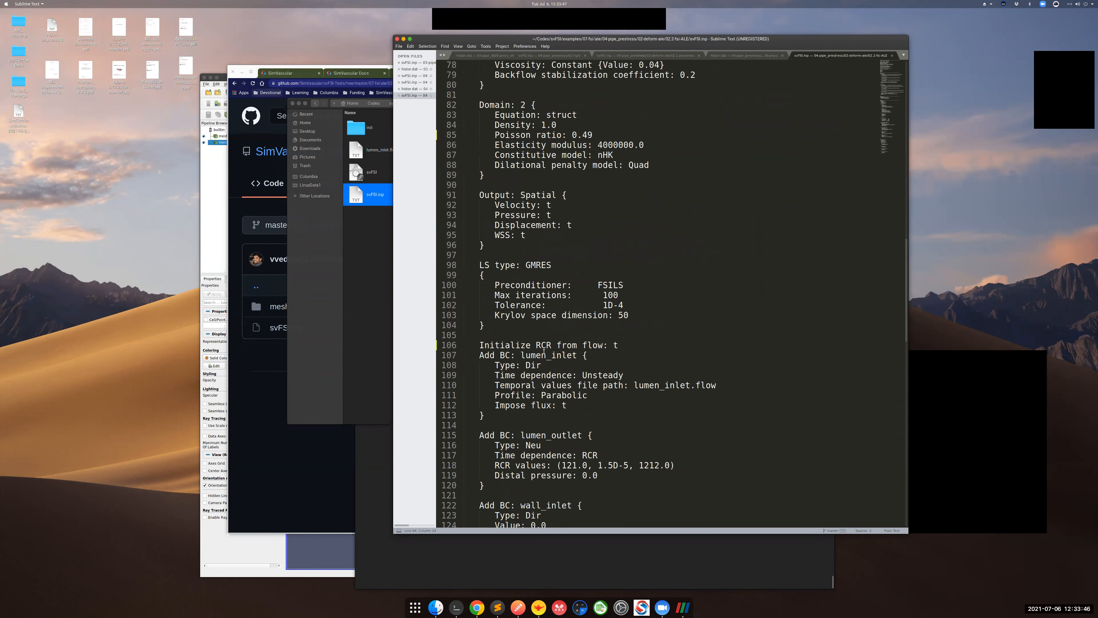
Review the lumen and wall boundary conditions and the mesh equation, then return to the general simulation parameters
{"action": "scroll", "coordinate": [544, 351], "scroll_direction": "down", "scroll_amount": 4}
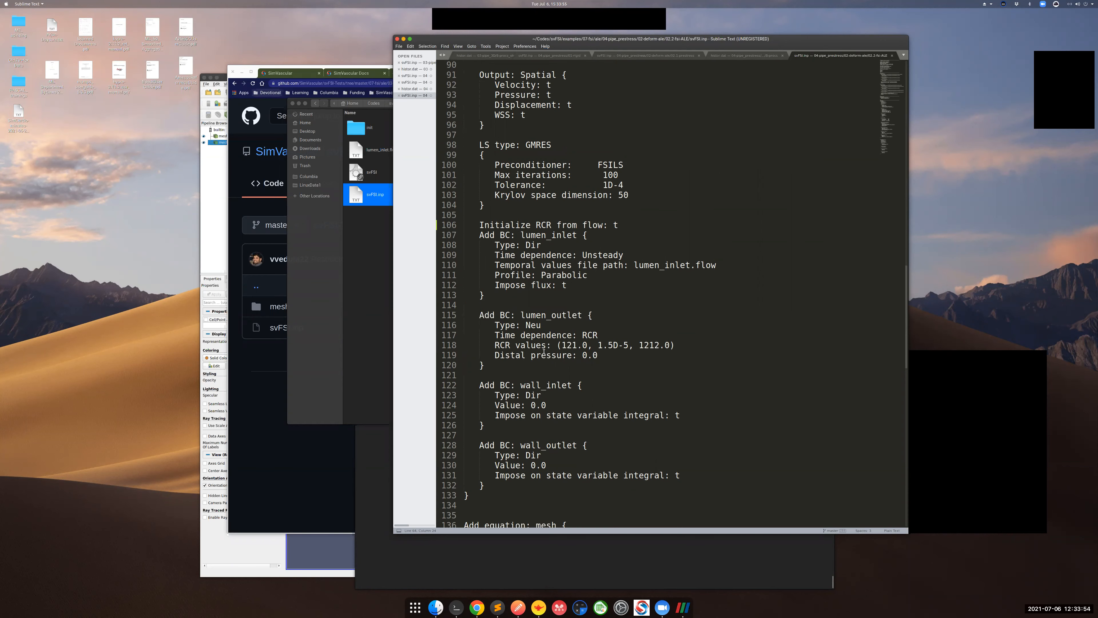
{"action": "scroll", "coordinate": [544, 351], "scroll_direction": "down", "scroll_amount": 1}
{"action": "scroll", "coordinate": [544, 351], "scroll_direction": "down", "scroll_amount": 4}
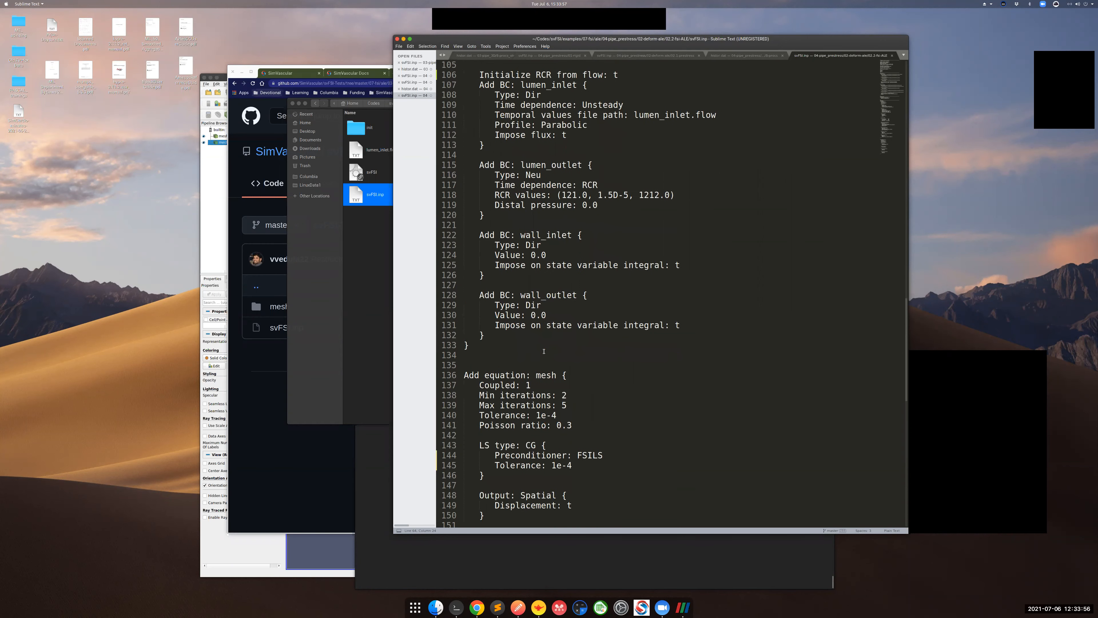
{"action": "scroll", "coordinate": [544, 351], "scroll_direction": "down", "scroll_amount": 4}
{"action": "scroll", "coordinate": [544, 351], "scroll_direction": "up", "scroll_amount": 15}
{"action": "scroll", "coordinate": [544, 352], "scroll_direction": "up", "scroll_amount": 20}
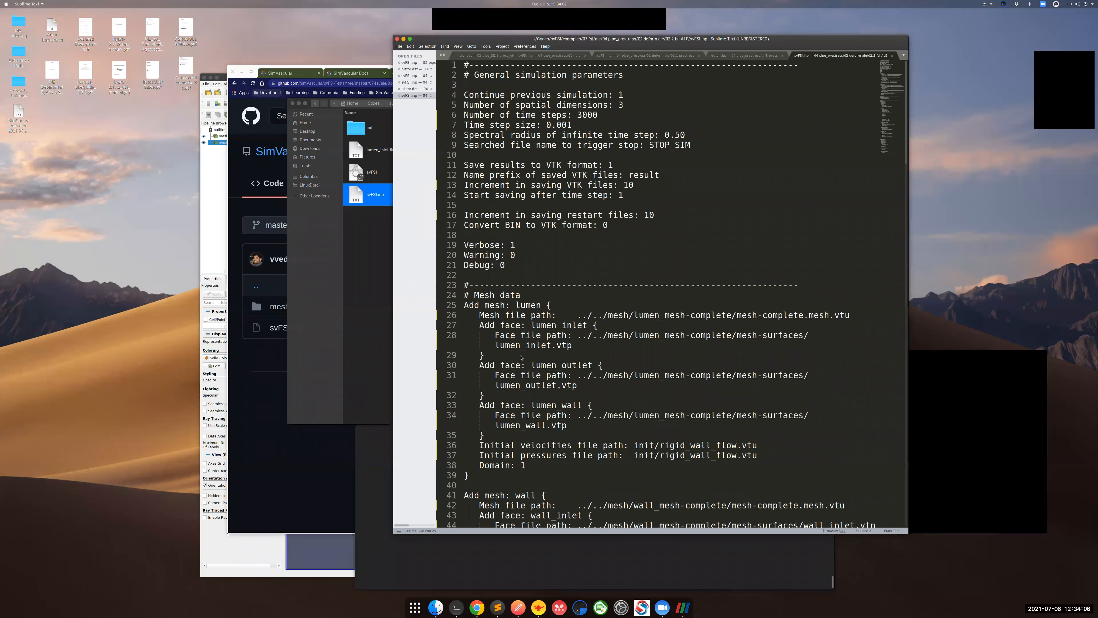
Move the file manager window clear of the editor and bring the svFSI-Tests GitHub page in Chrome to the front
{"action": "left_click", "coordinate": [368, 313]}
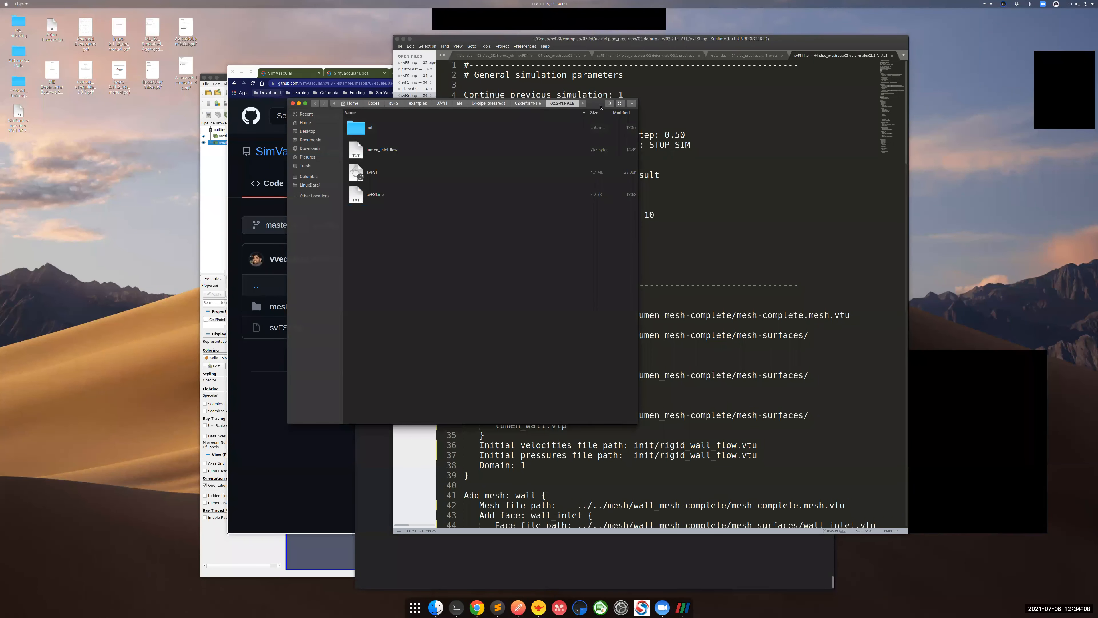
{"action": "left_click_drag", "start_coordinate": [601, 107], "coordinate": [371, 200]}
{"action": "left_click", "coordinate": [536, 285]}
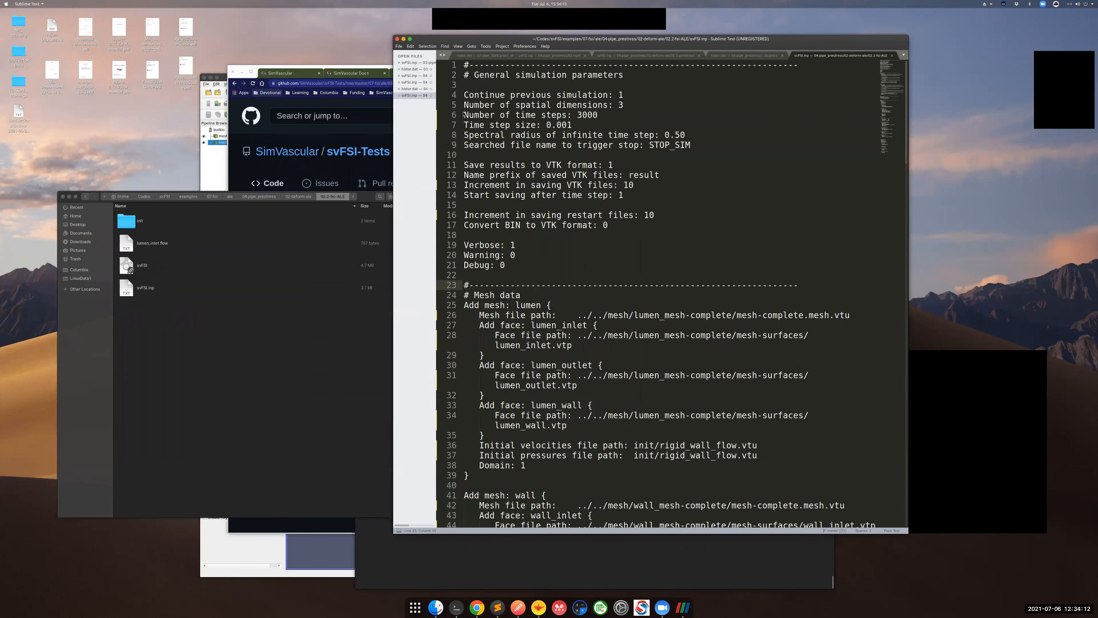
{"action": "left_click", "coordinate": [331, 528]}
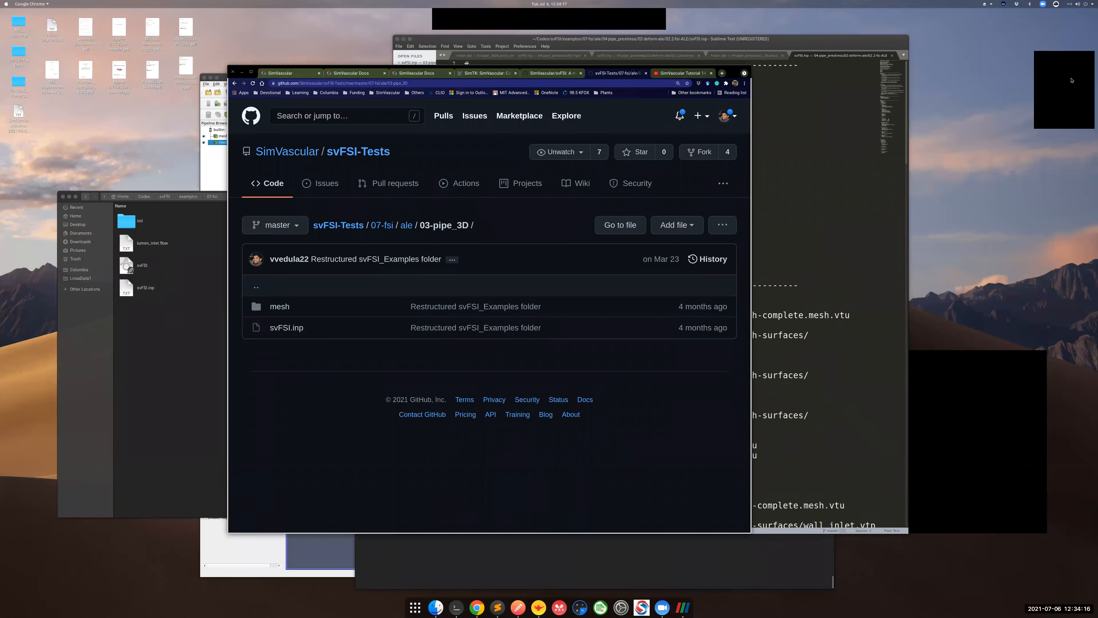